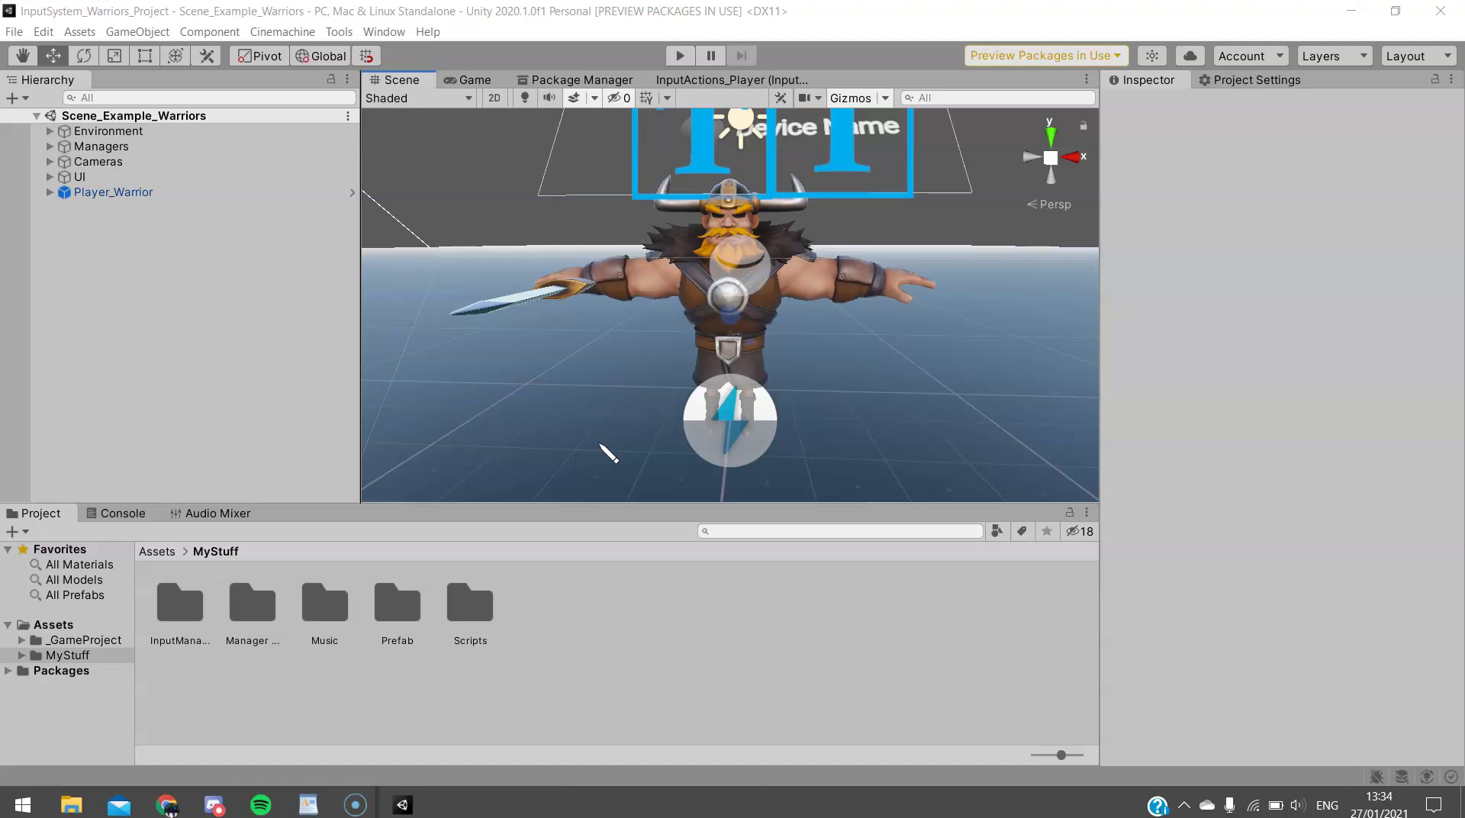
- Run the scene and test moving the warrior in every direction and attacking with the sword
{"action": "left_click", "coordinate": [680, 56]}
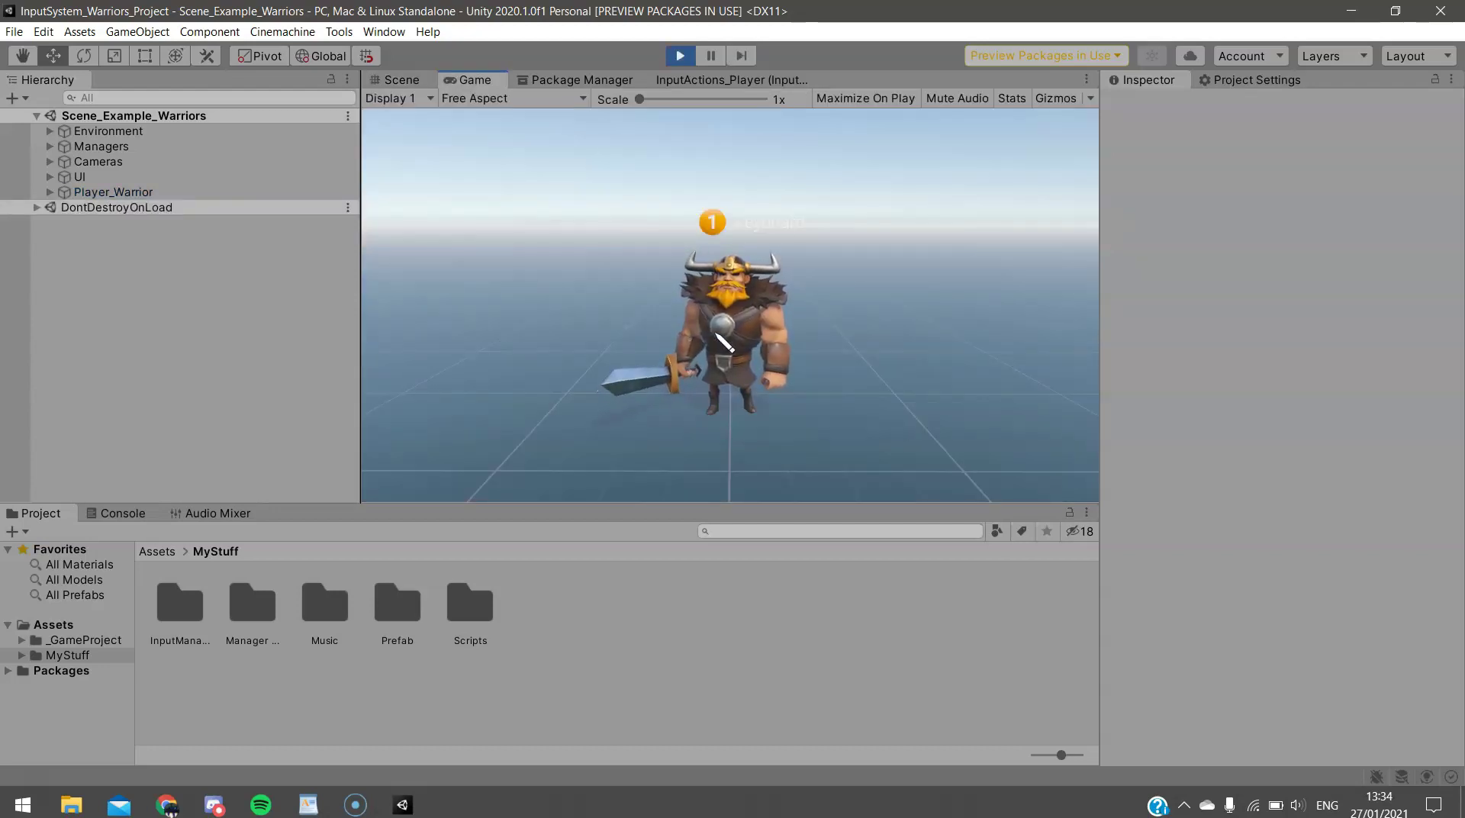
{"action": "key", "text": "d"}
{"action": "key", "text": "a"}
{"action": "key", "text": "w"}
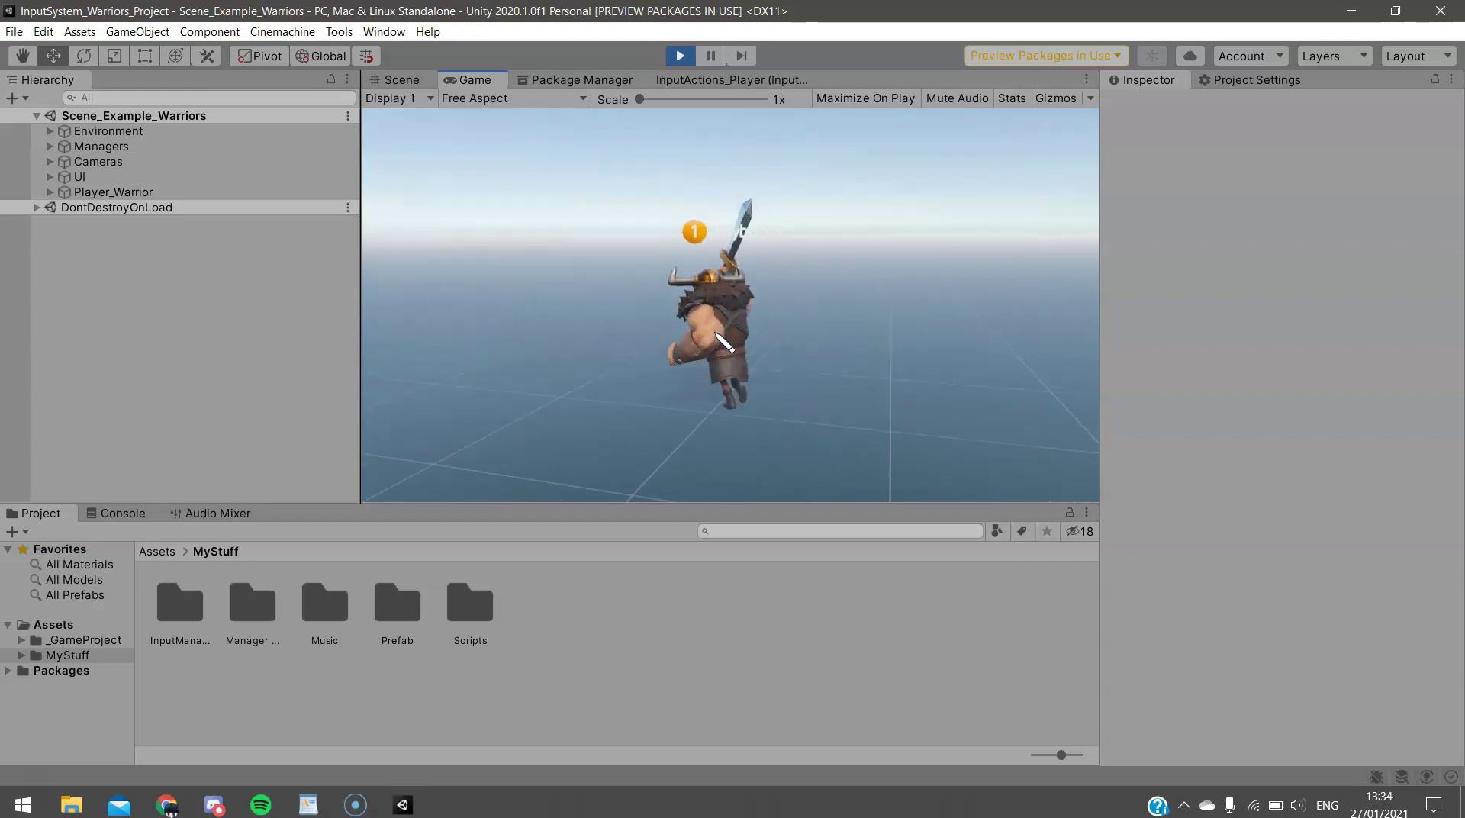
{"action": "key", "text": "a"}
{"action": "key", "text": "s"}
{"action": "key", "text": "d"}
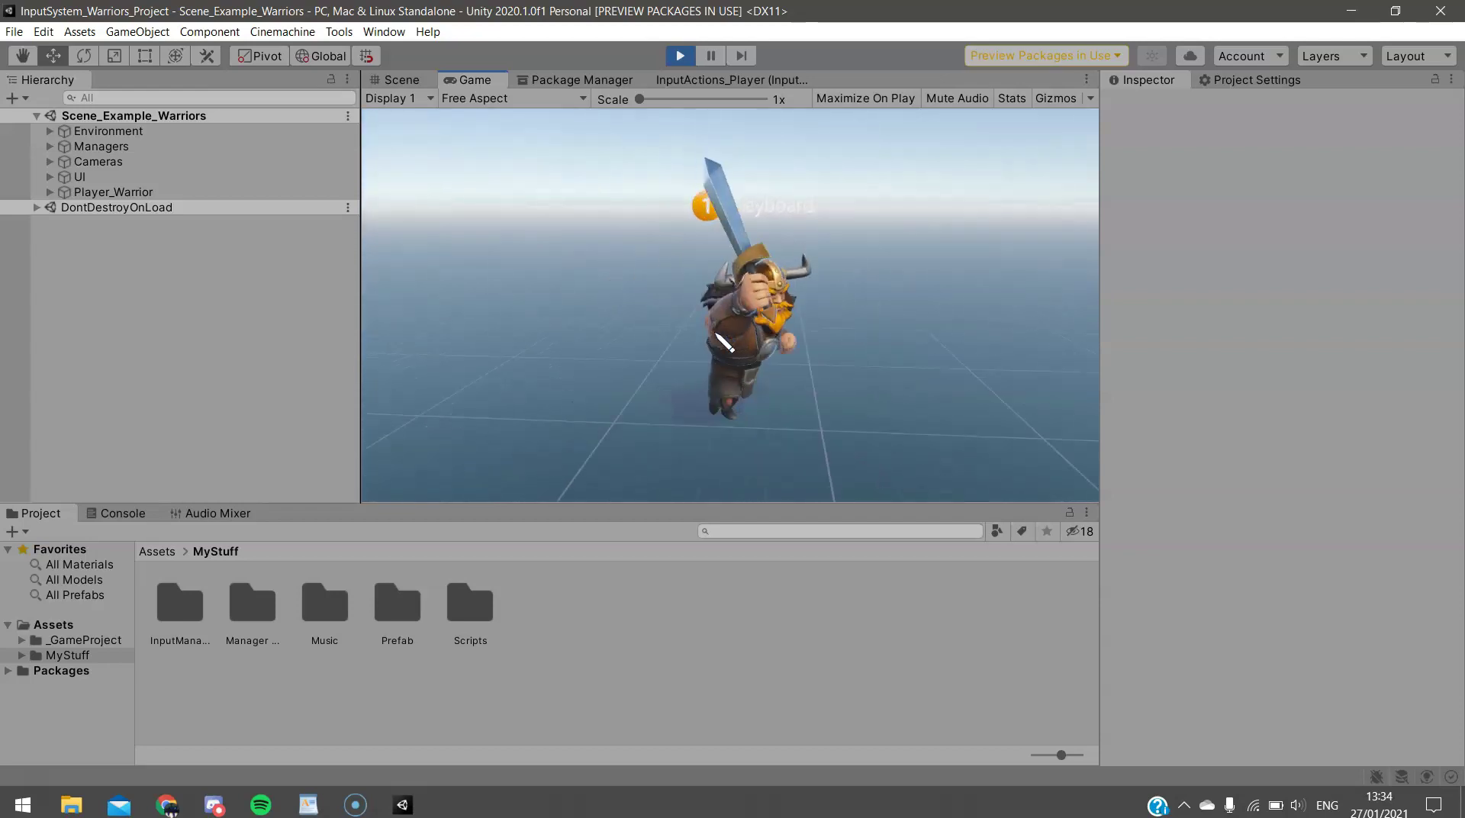
{"action": "key", "text": "space"}
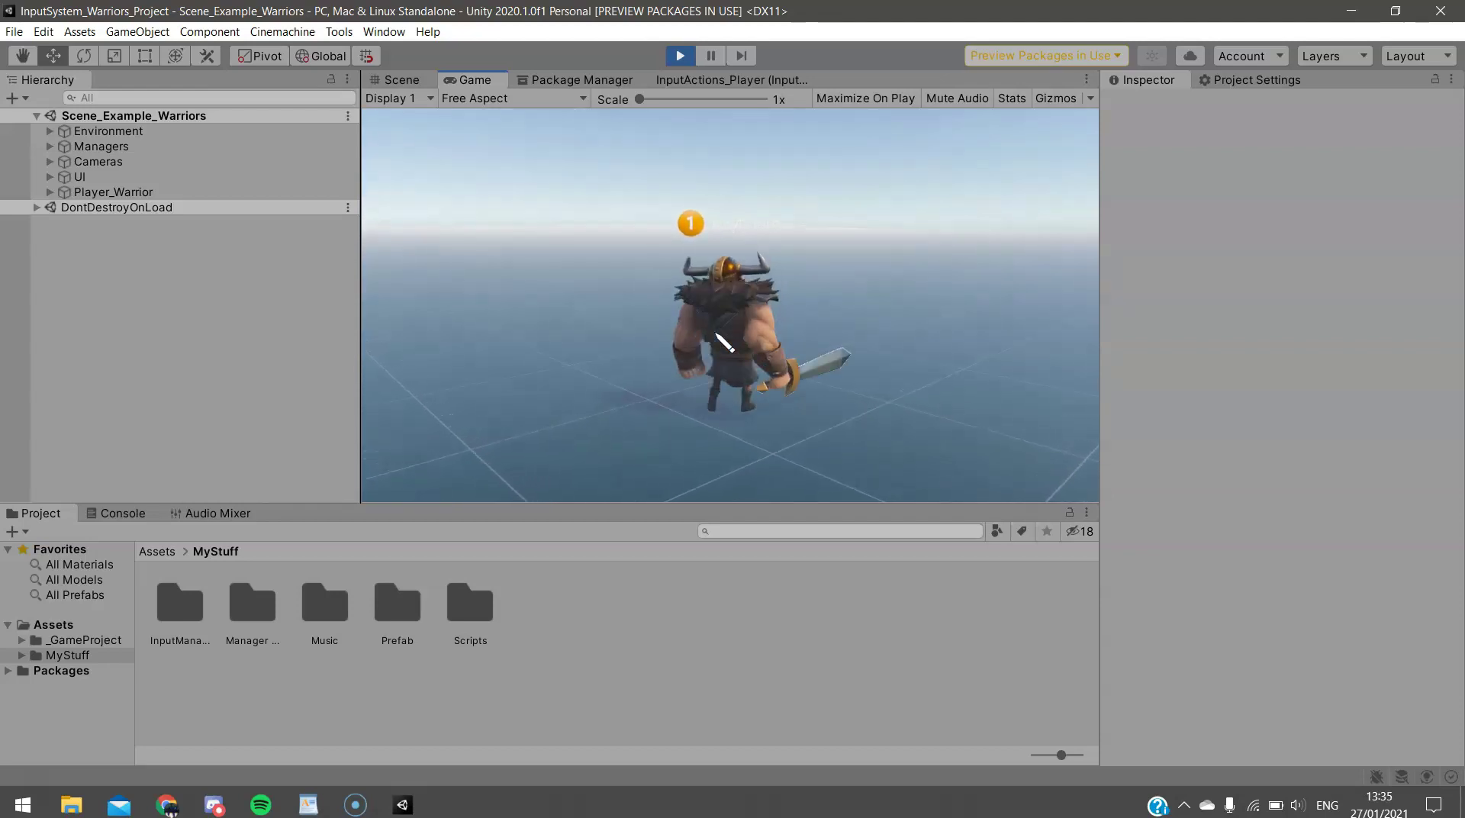
{"action": "key", "text": "space"}
{"action": "key", "text": "space"}
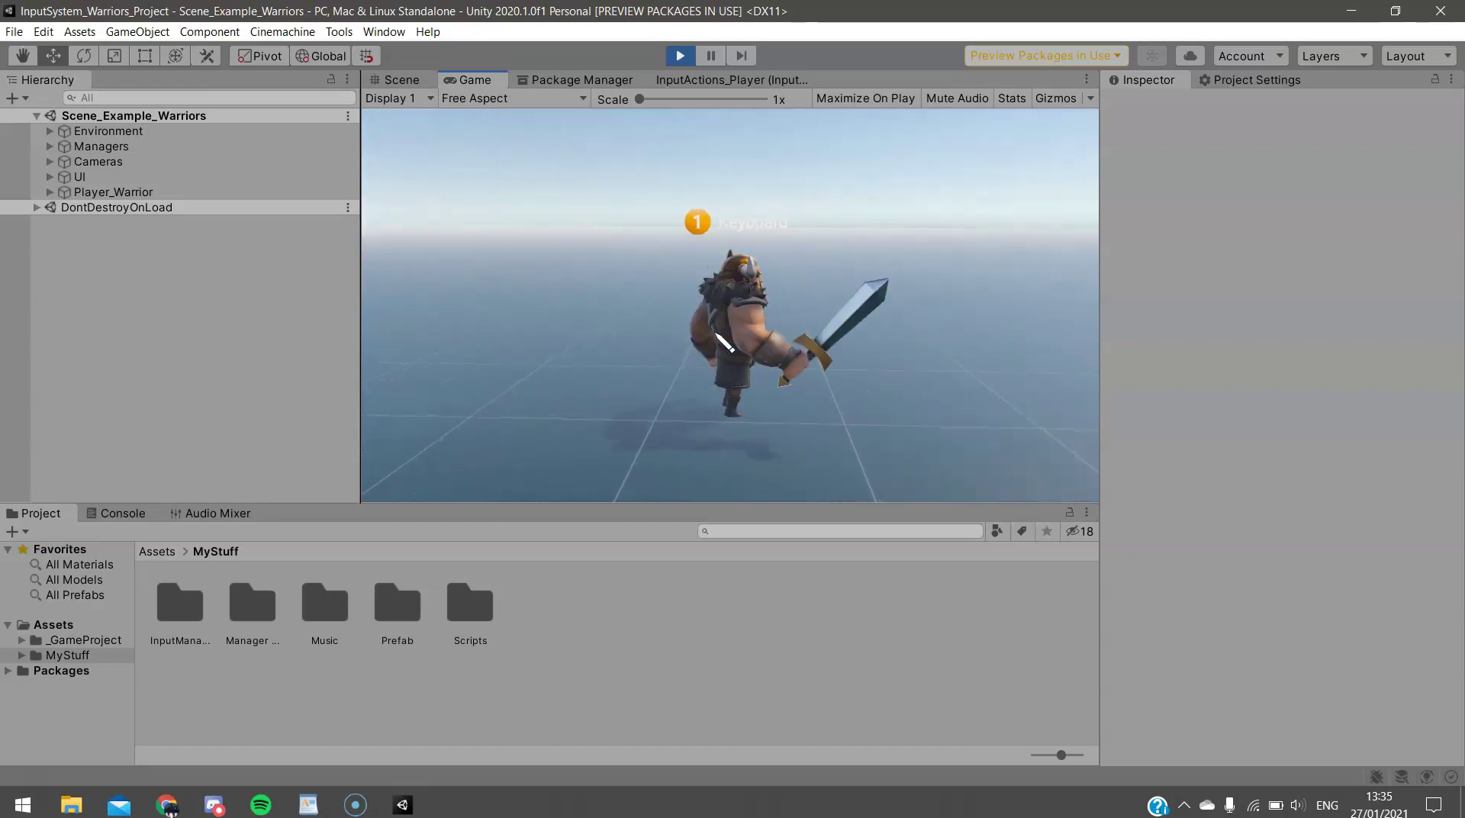
- Pause the game, review the toggles, sliders and key bindings in its Settings panel, and stop the run
{"action": "key", "text": "Escape"}
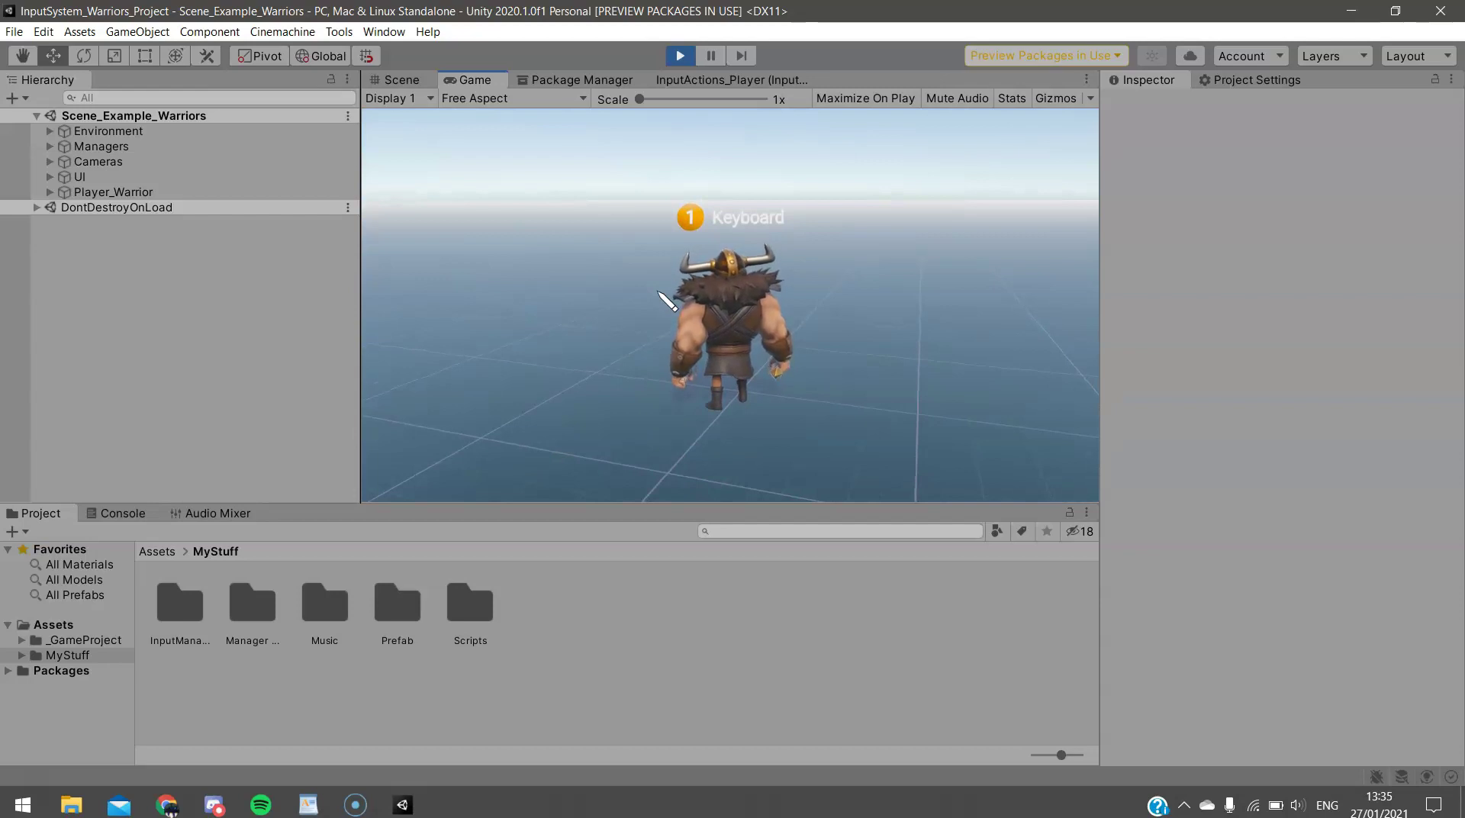
{"action": "key", "text": "Escape"}
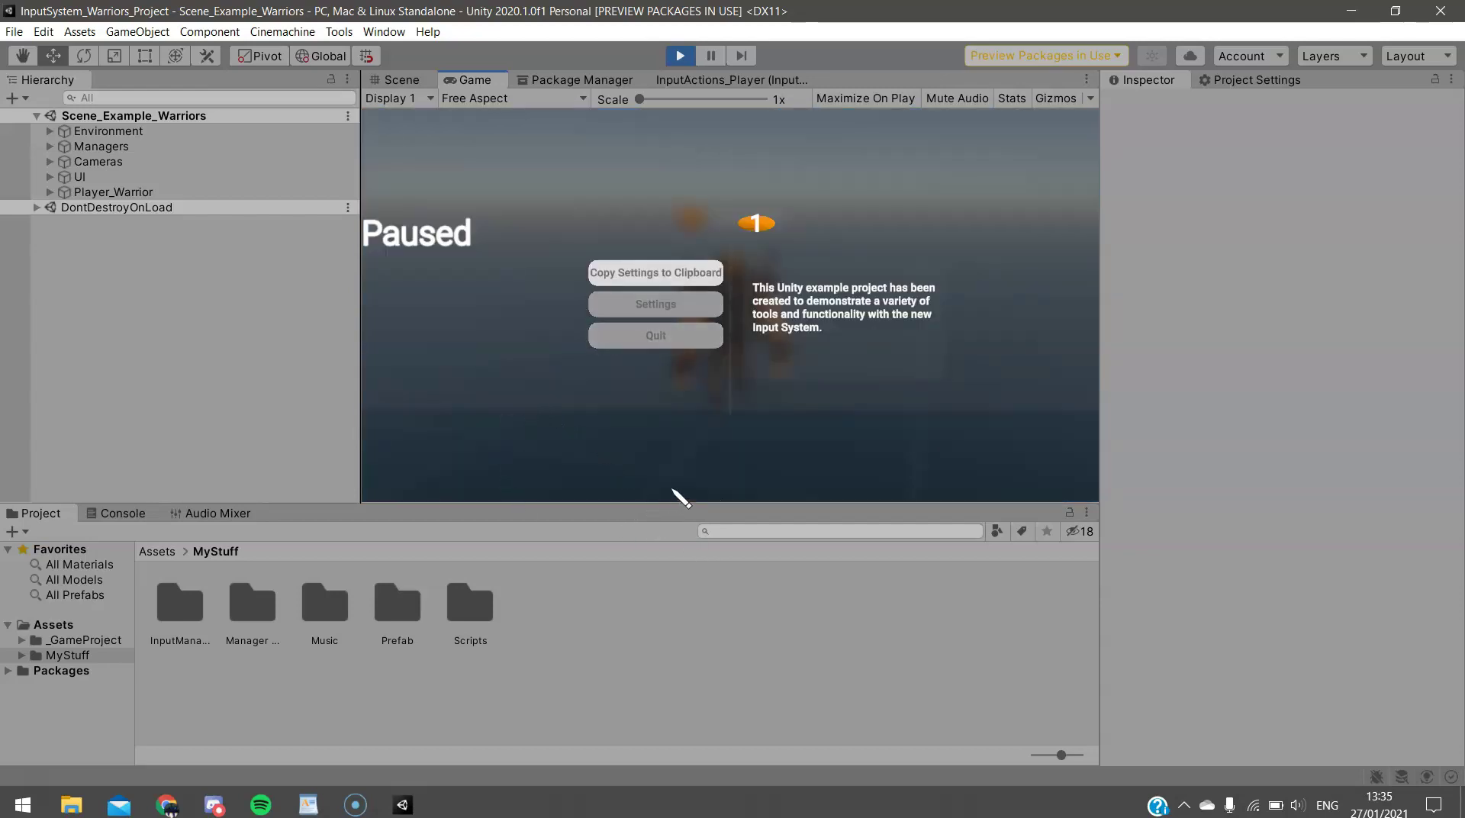
{"action": "left_click", "coordinate": [698, 305]}
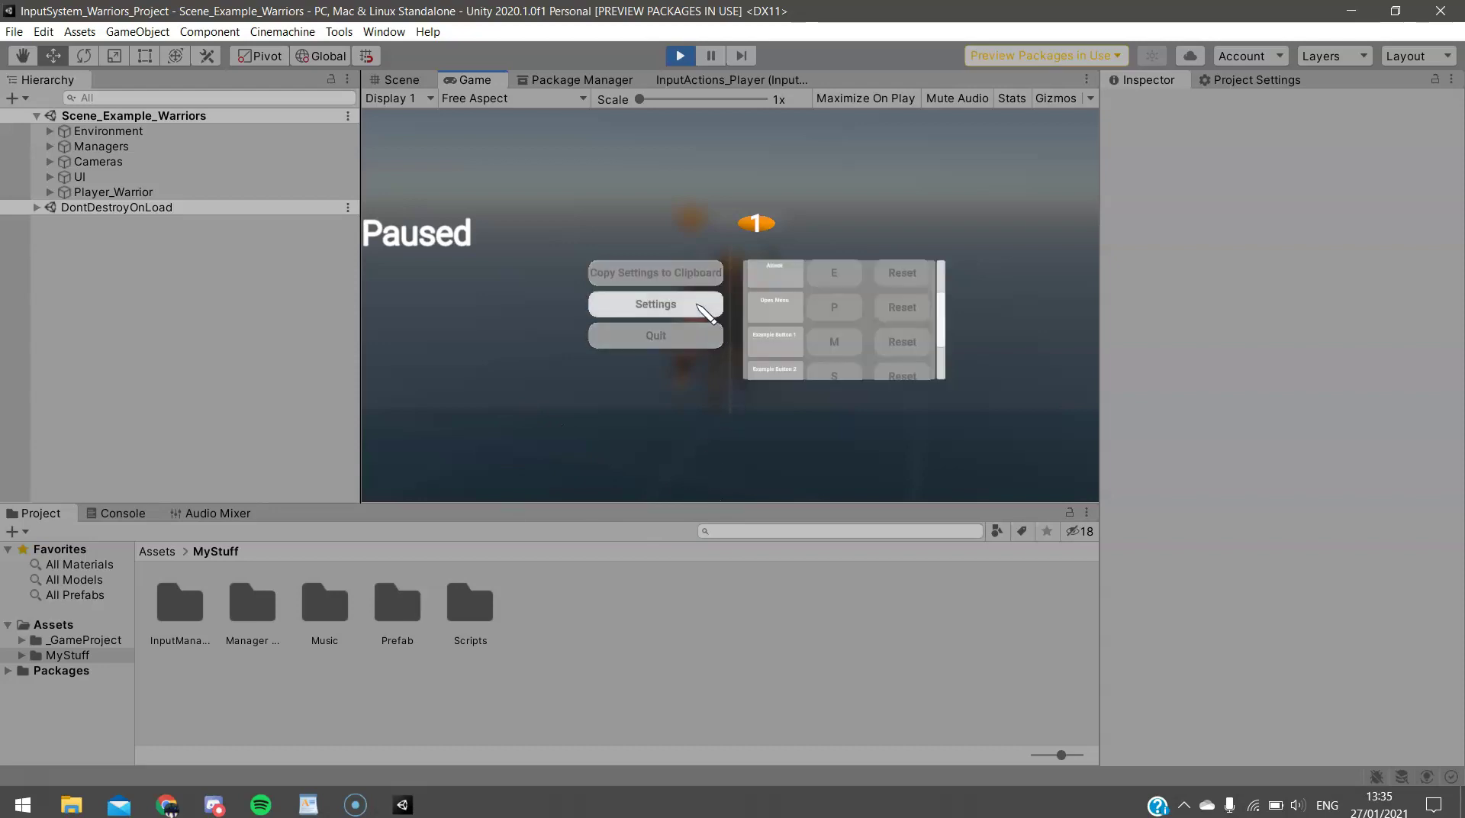
{"action": "left_click_drag", "start_coordinate": [946, 319], "coordinate": [944, 287]}
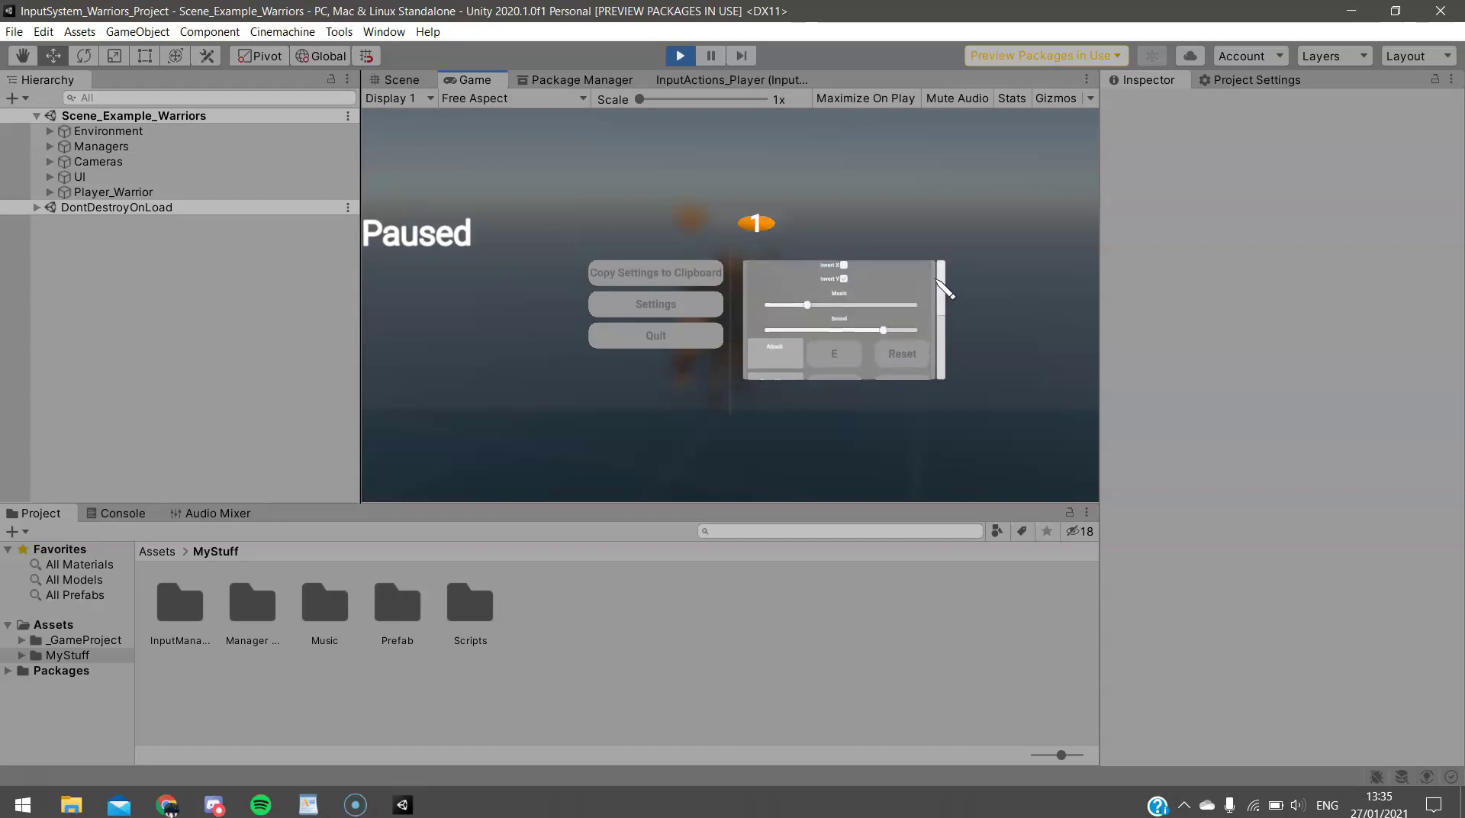
{"action": "key", "text": "ctrl+p"}
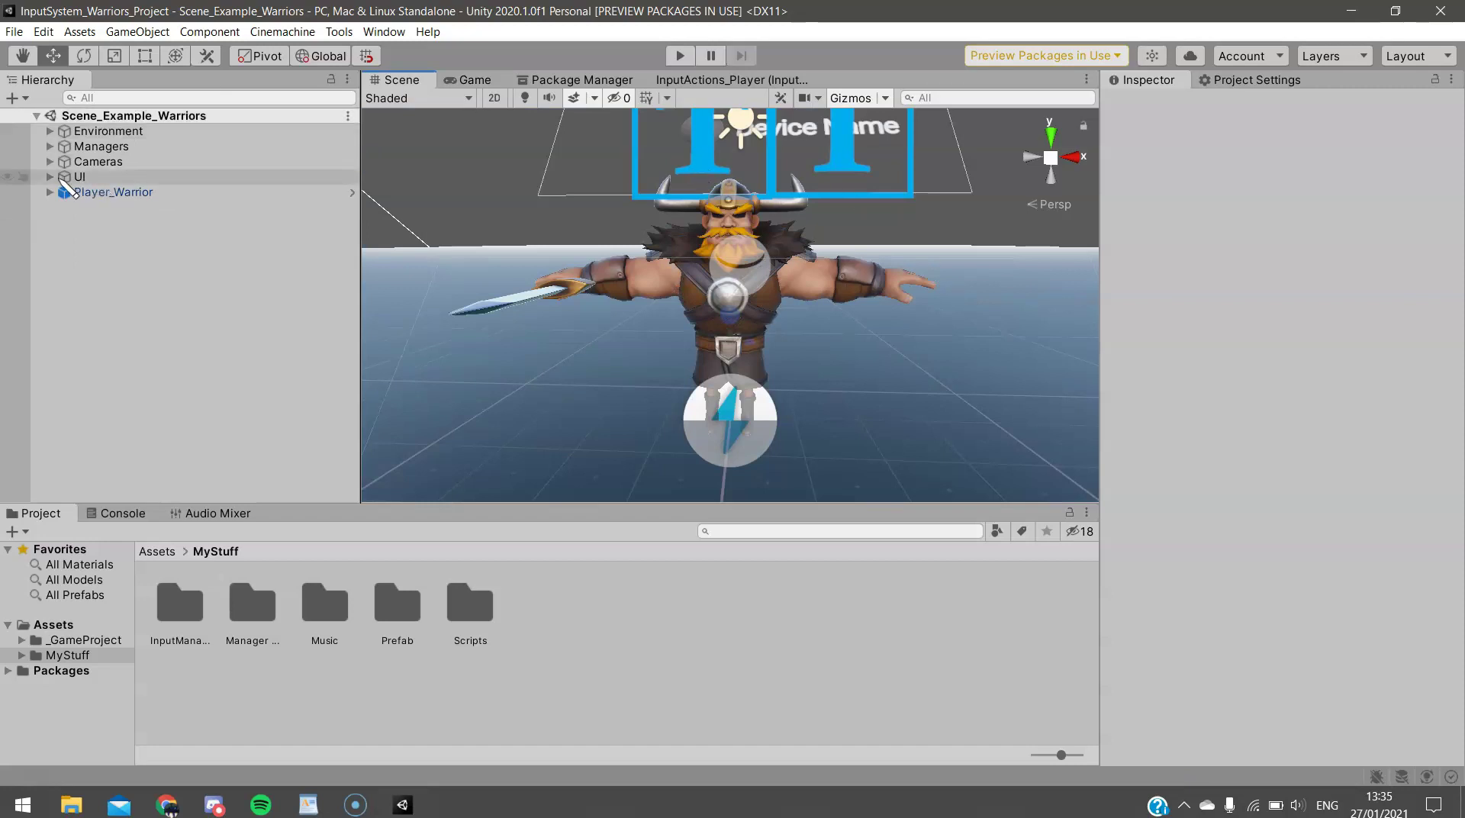
- Select Accessibility UI - Menu under the UI object and examine the Sliders and Toggles lists of its Access Menu Asset script
{"action": "left_click", "coordinate": [50, 176]}
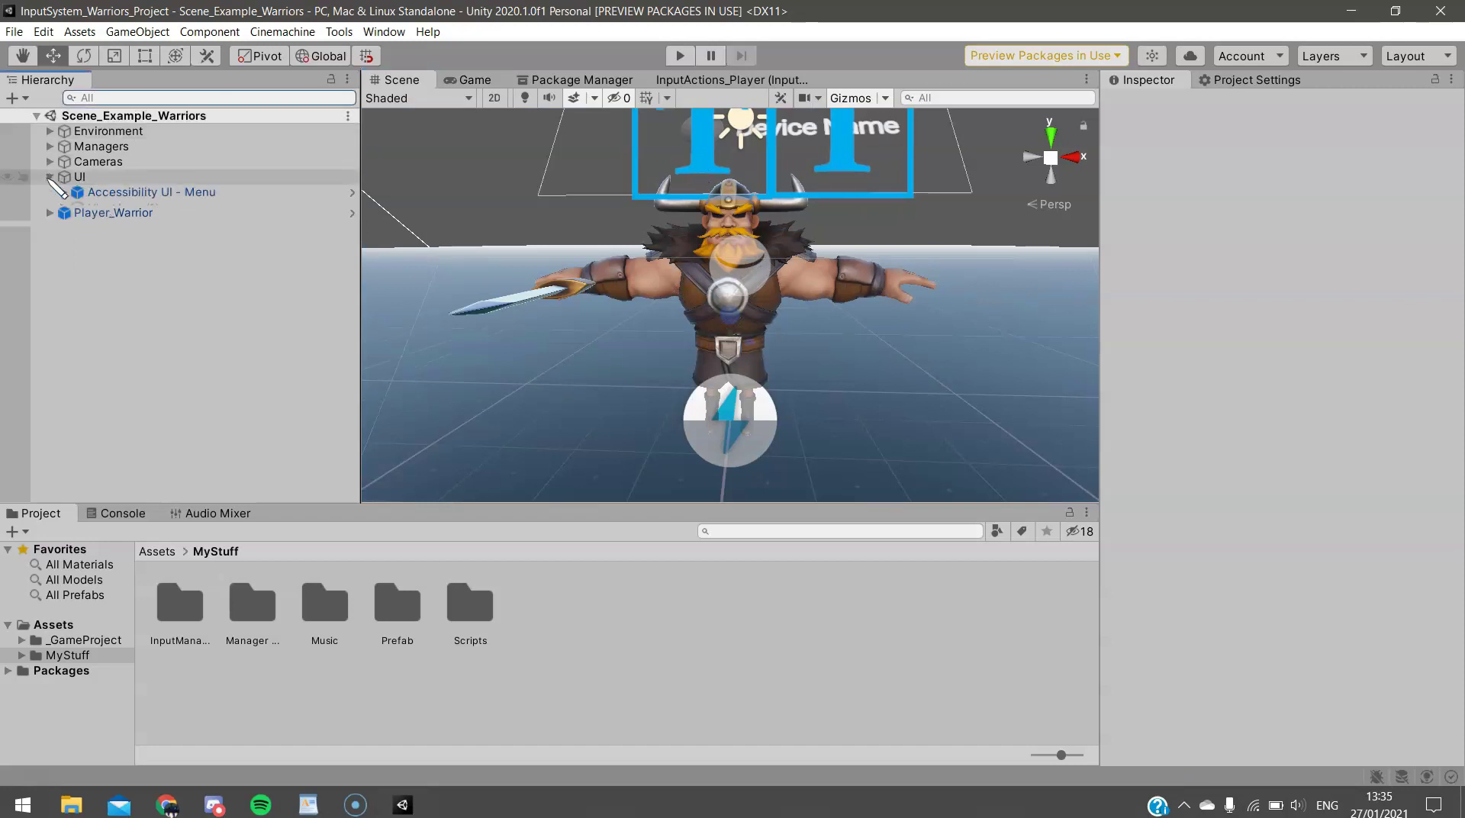
{"action": "left_click", "coordinate": [84, 196]}
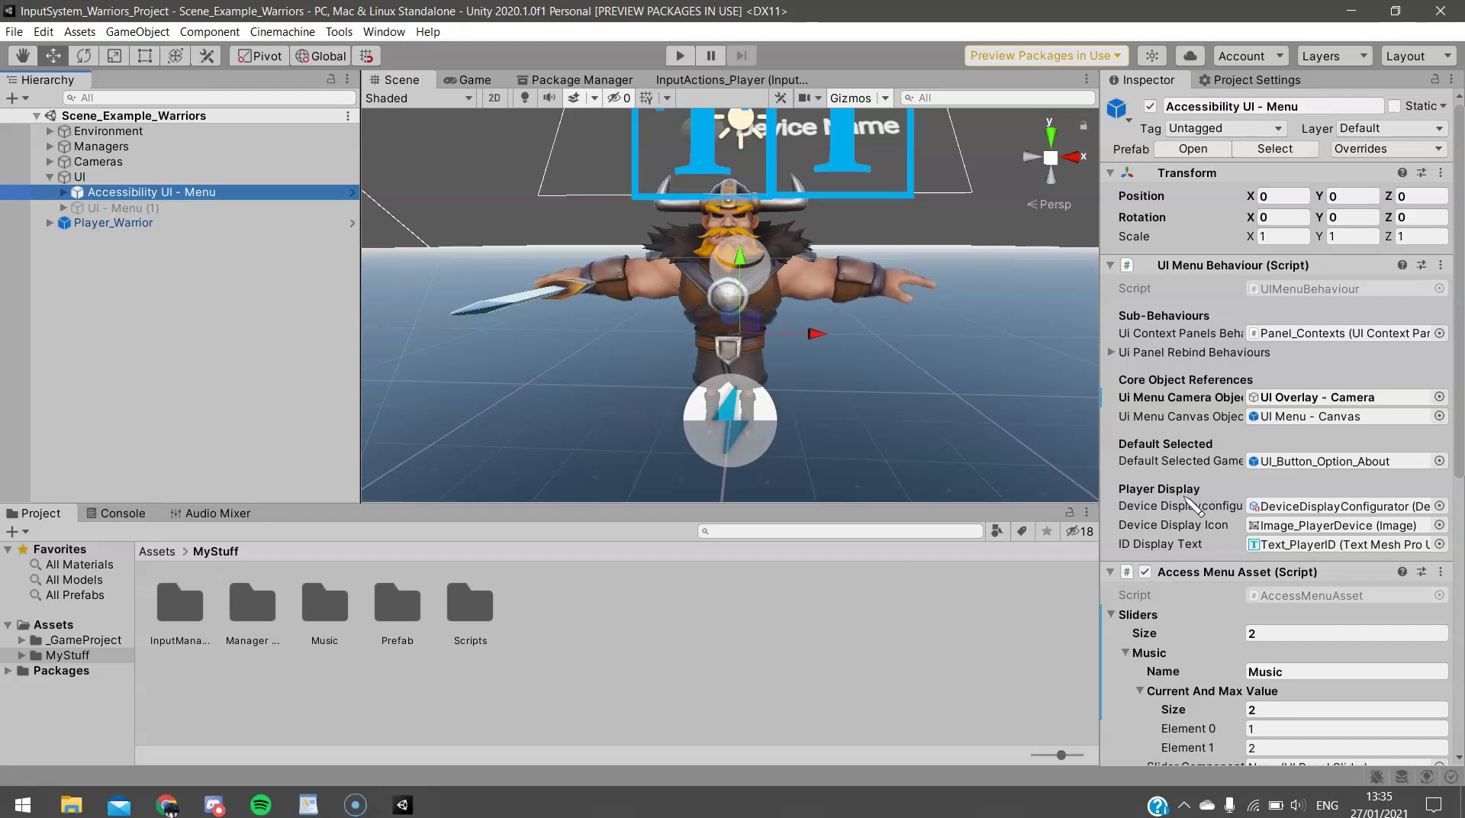
{"action": "scroll", "coordinate": [1189, 505], "scroll_direction": "down", "scroll_amount": 5}
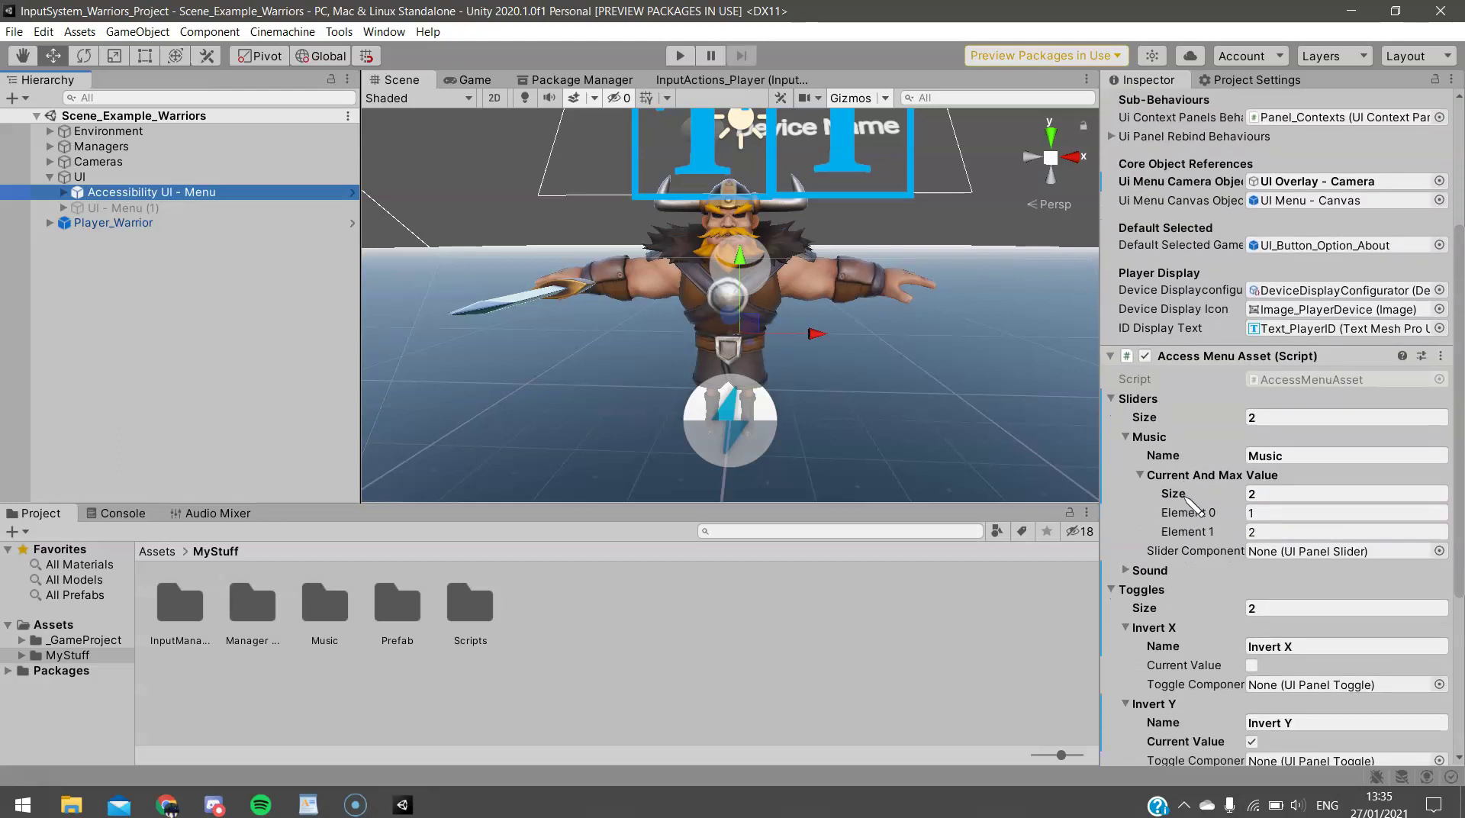
{"action": "left_click", "coordinate": [1115, 400]}
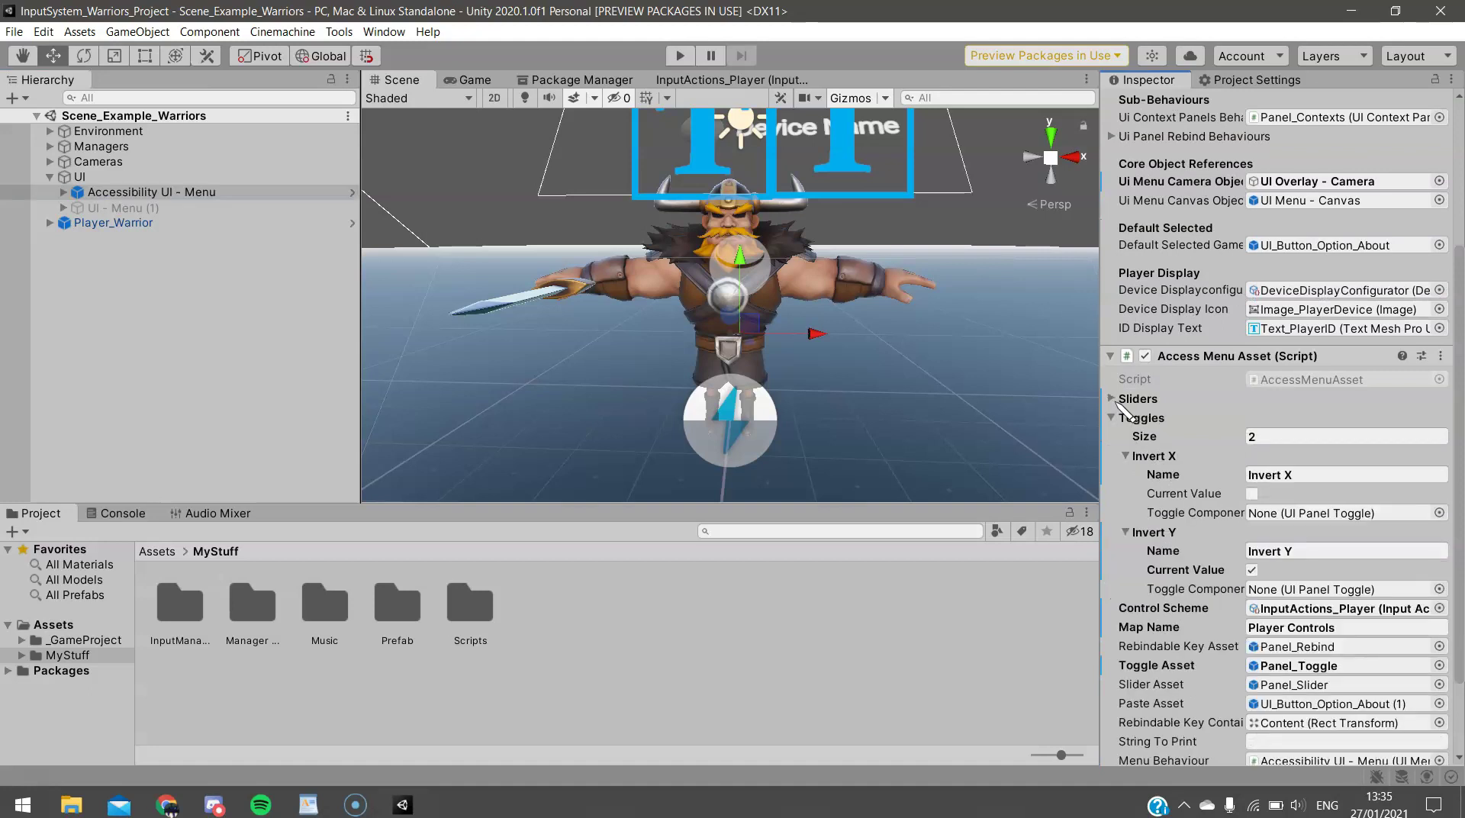
{"action": "left_click", "coordinate": [1121, 420]}
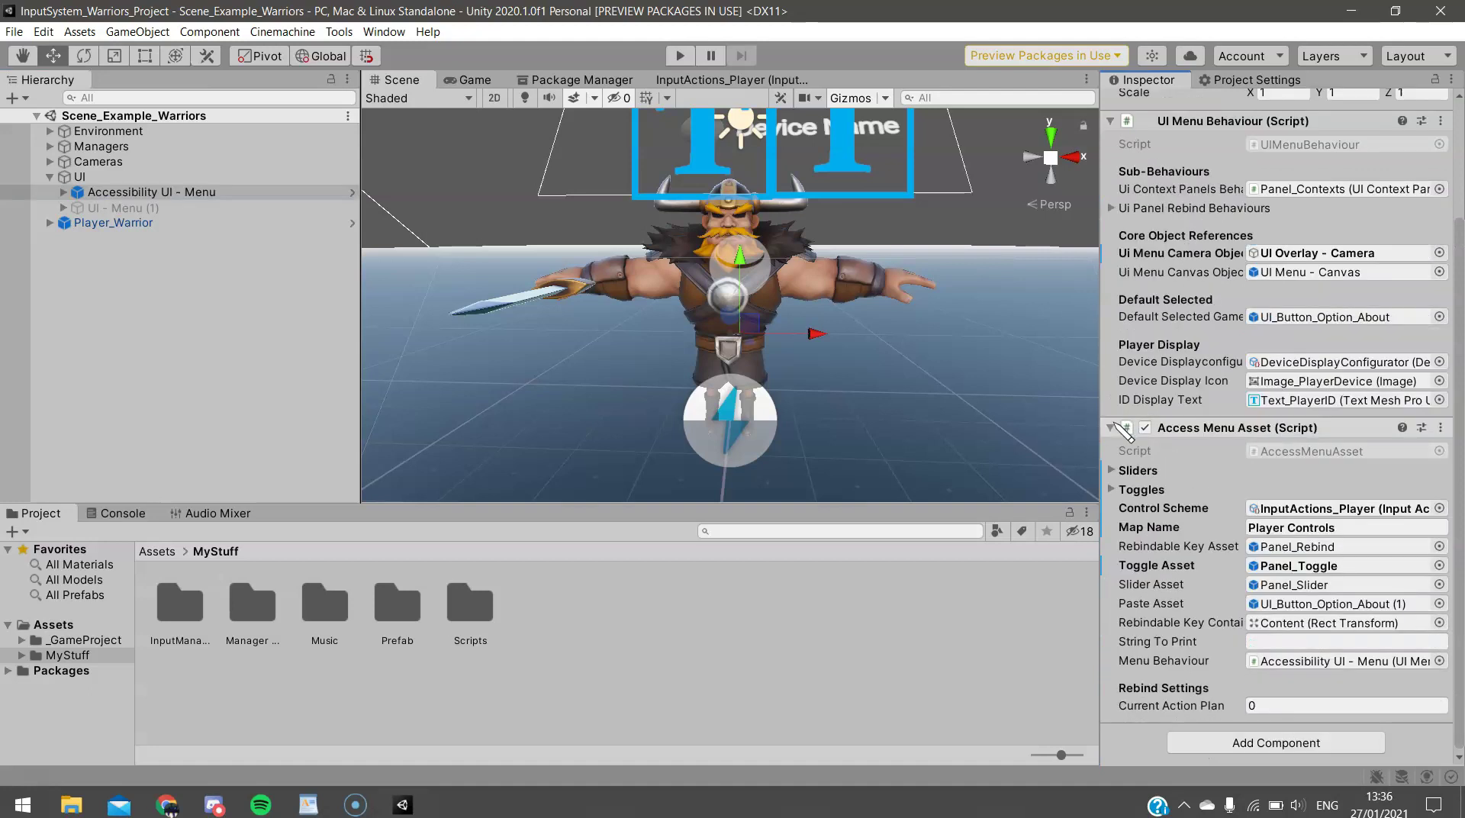
{"action": "left_click", "coordinate": [1127, 489]}
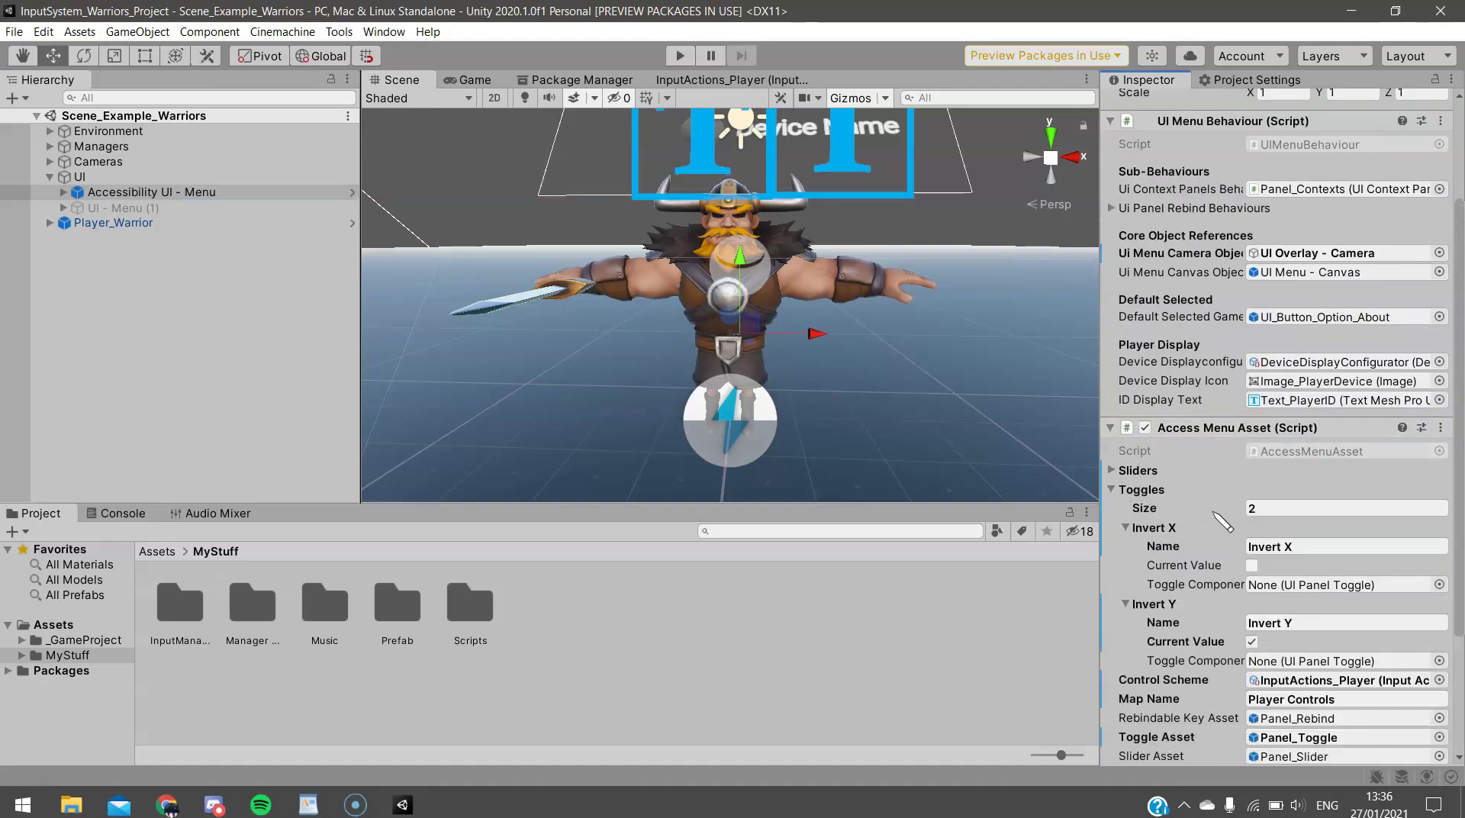
{"action": "left_click", "coordinate": [1112, 470]}
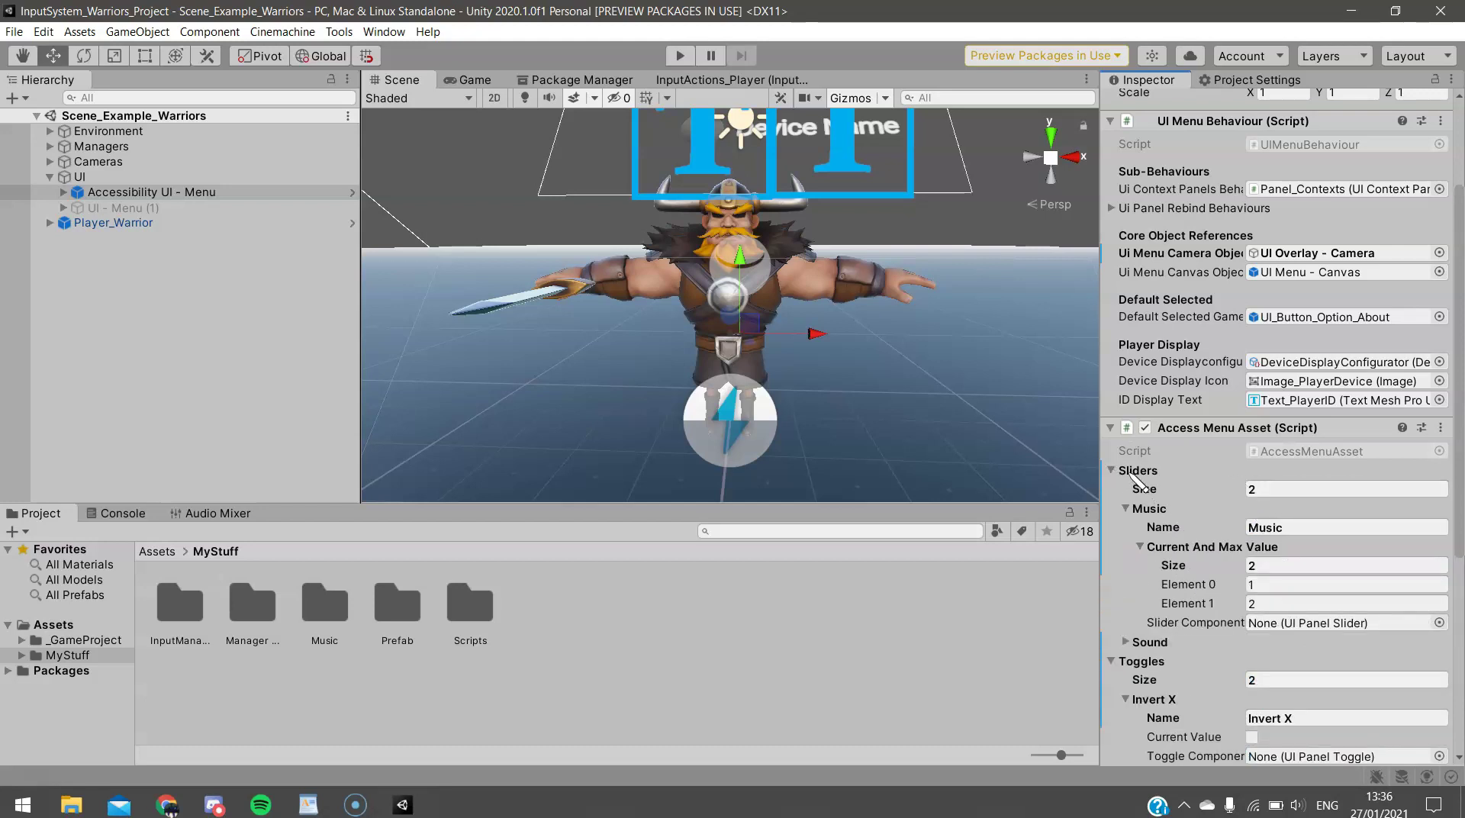
{"action": "scroll", "coordinate": [1145, 477], "scroll_direction": "down", "scroll_amount": 2}
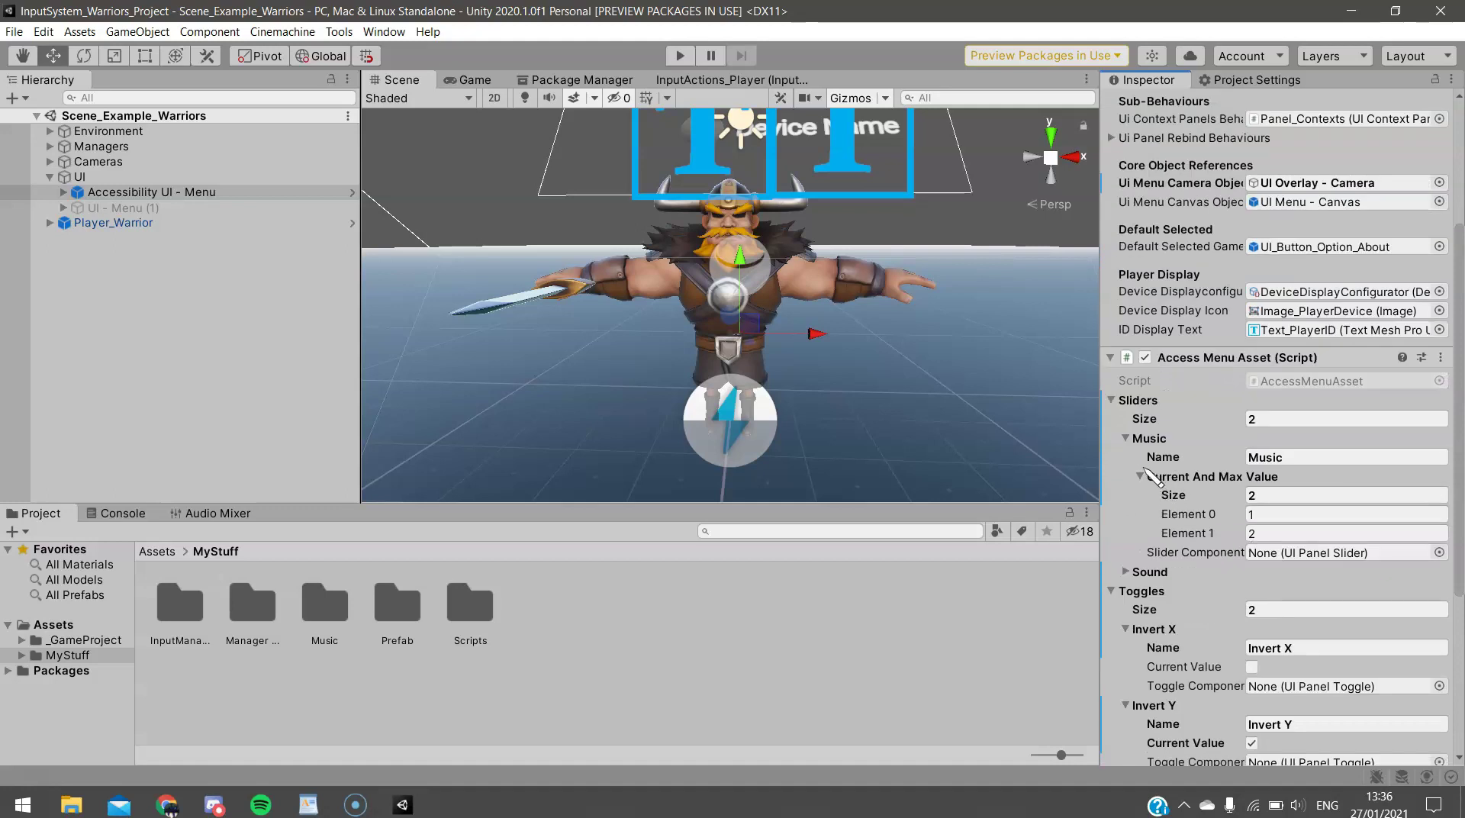
- Review the Music and Sound sliders and the Invert X and Invert Y toggles, collapsing each entry
{"action": "left_click", "coordinate": [1128, 439]}
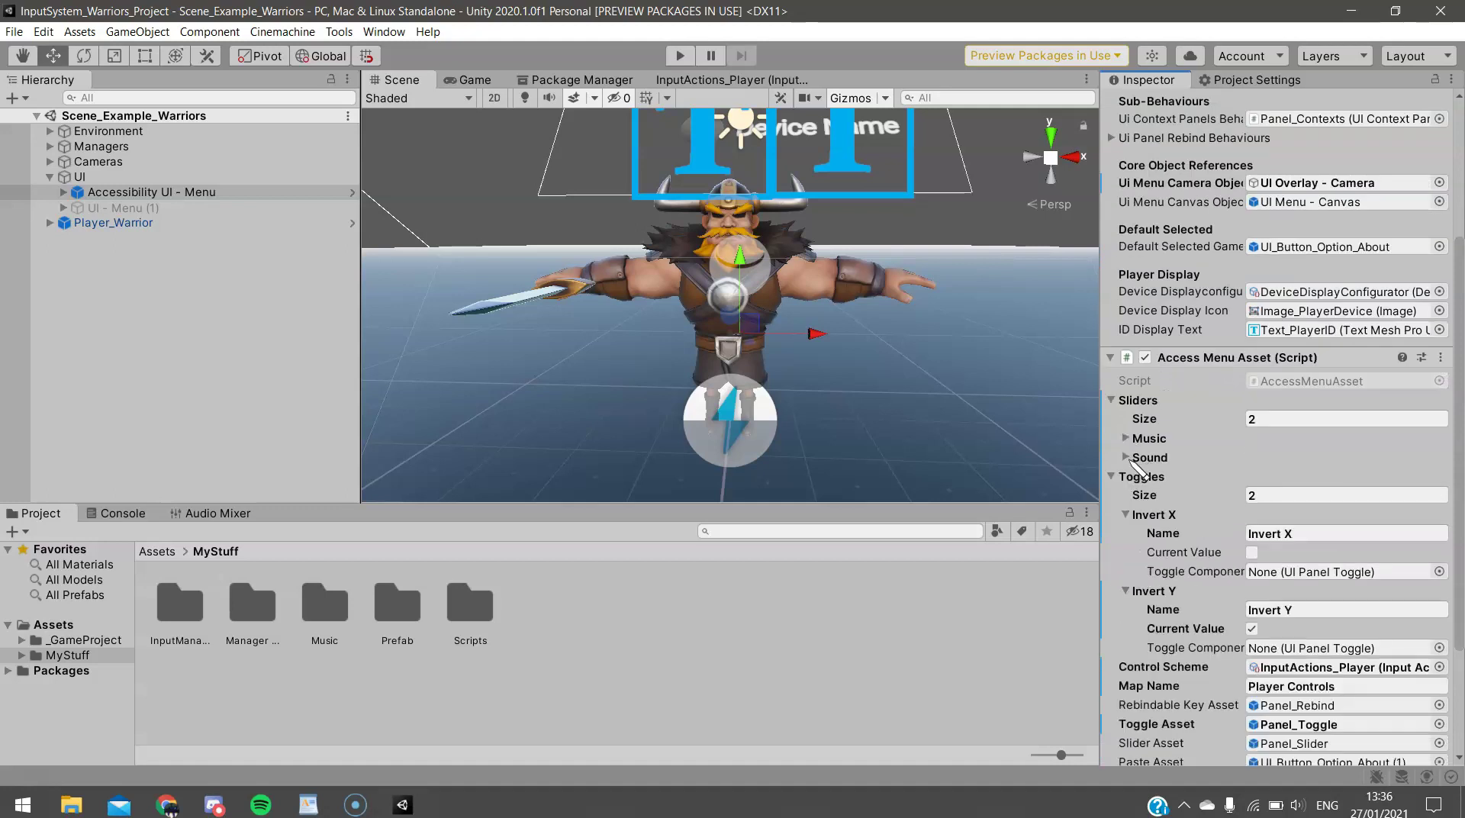
{"action": "left_click", "coordinate": [1128, 457]}
{"action": "left_click", "coordinate": [1128, 458]}
{"action": "scroll", "coordinate": [1130, 460], "scroll_direction": "down", "scroll_amount": 3}
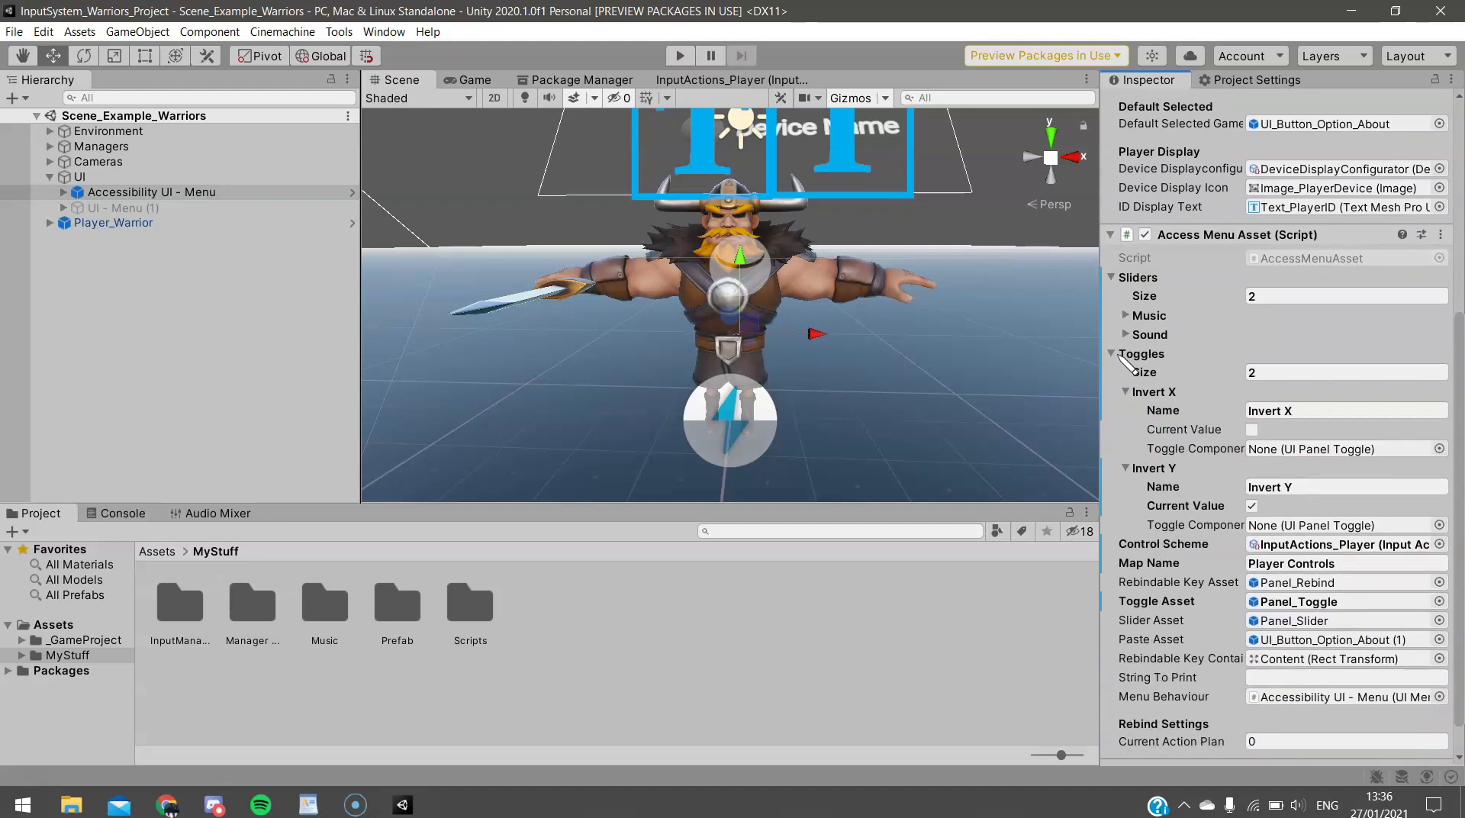
{"action": "left_click", "coordinate": [1120, 356]}
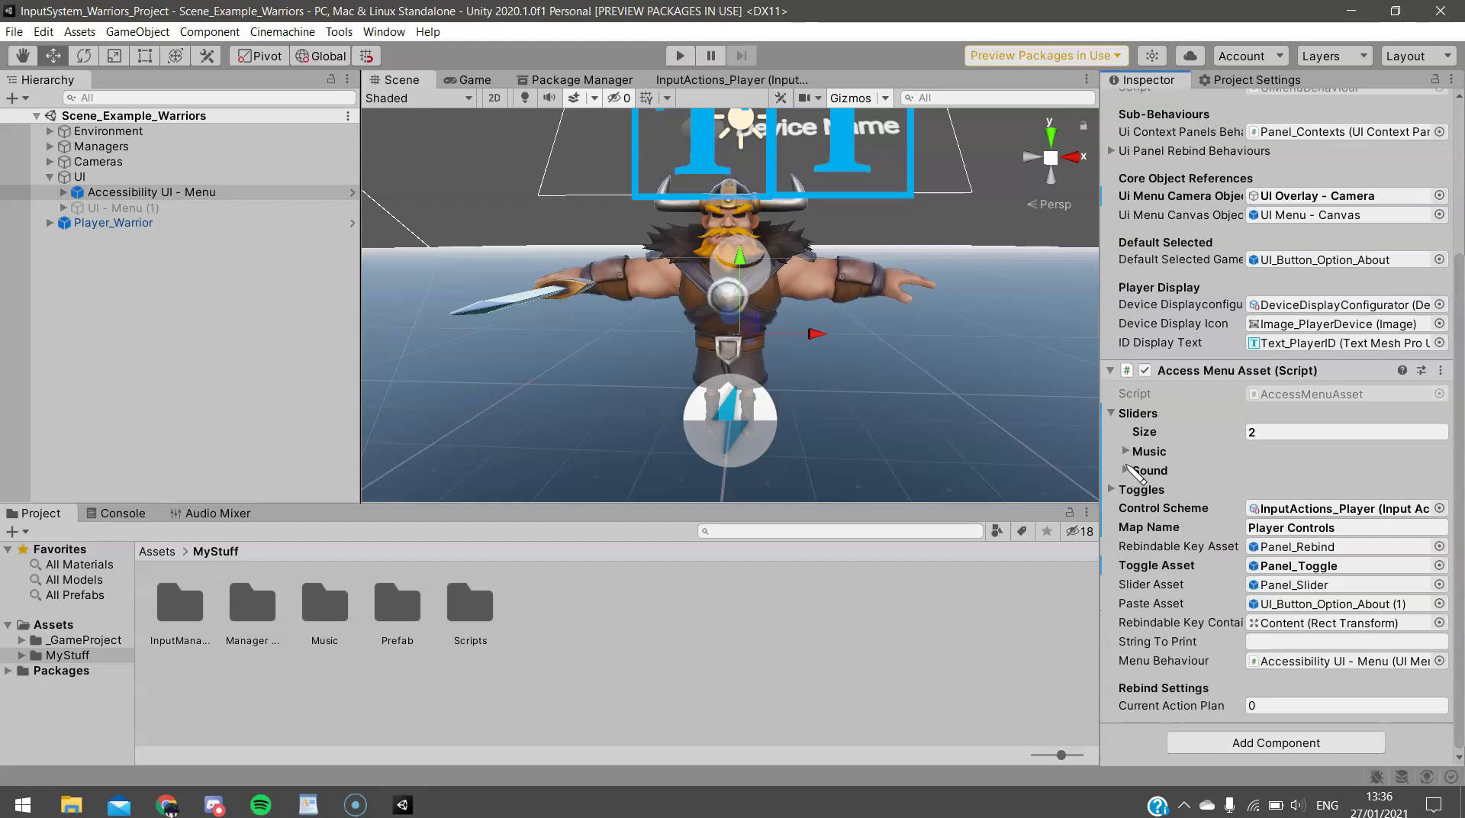
{"action": "left_click", "coordinate": [1114, 490]}
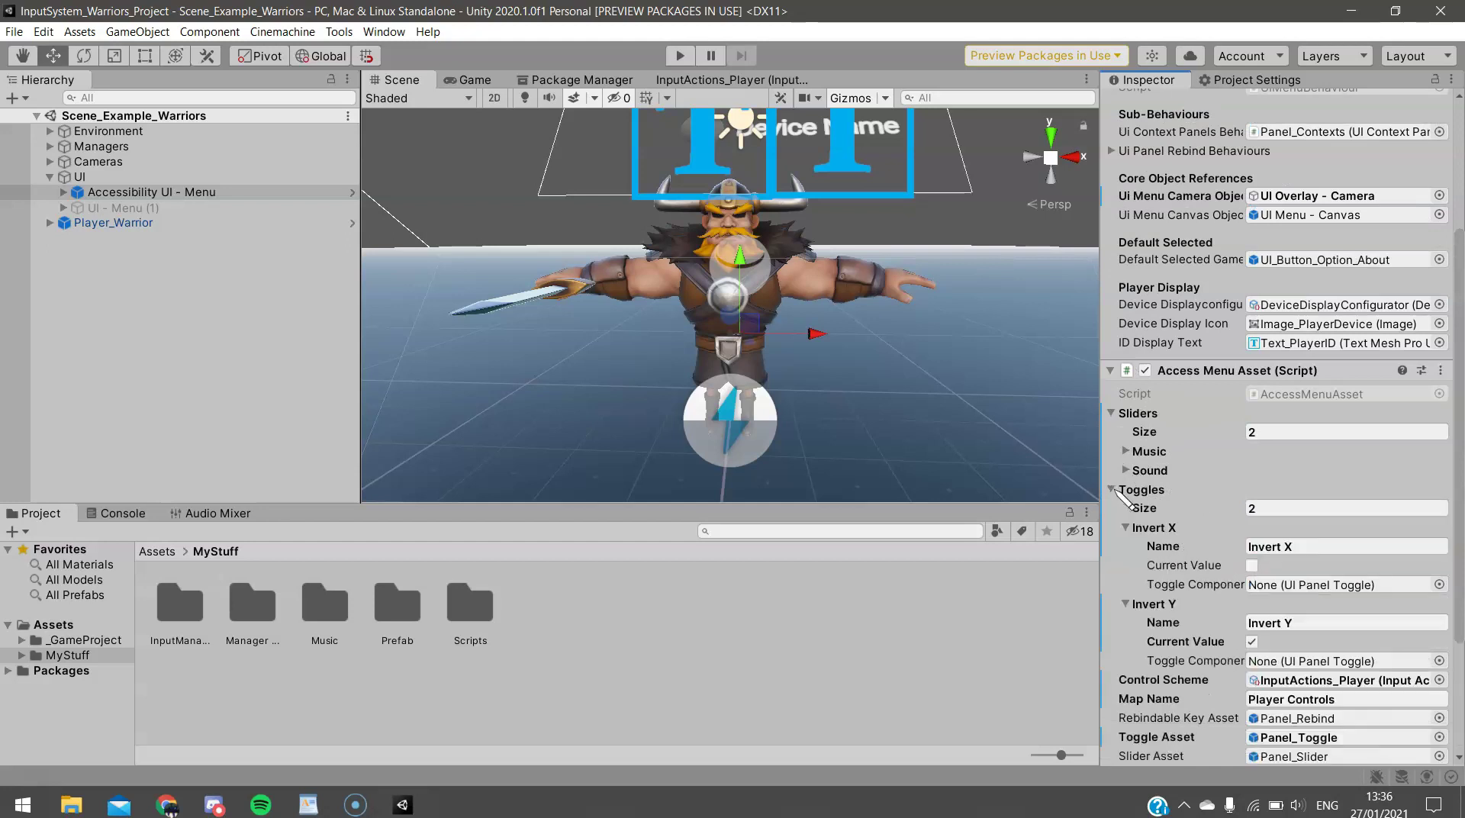
{"action": "left_click", "coordinate": [1127, 604]}
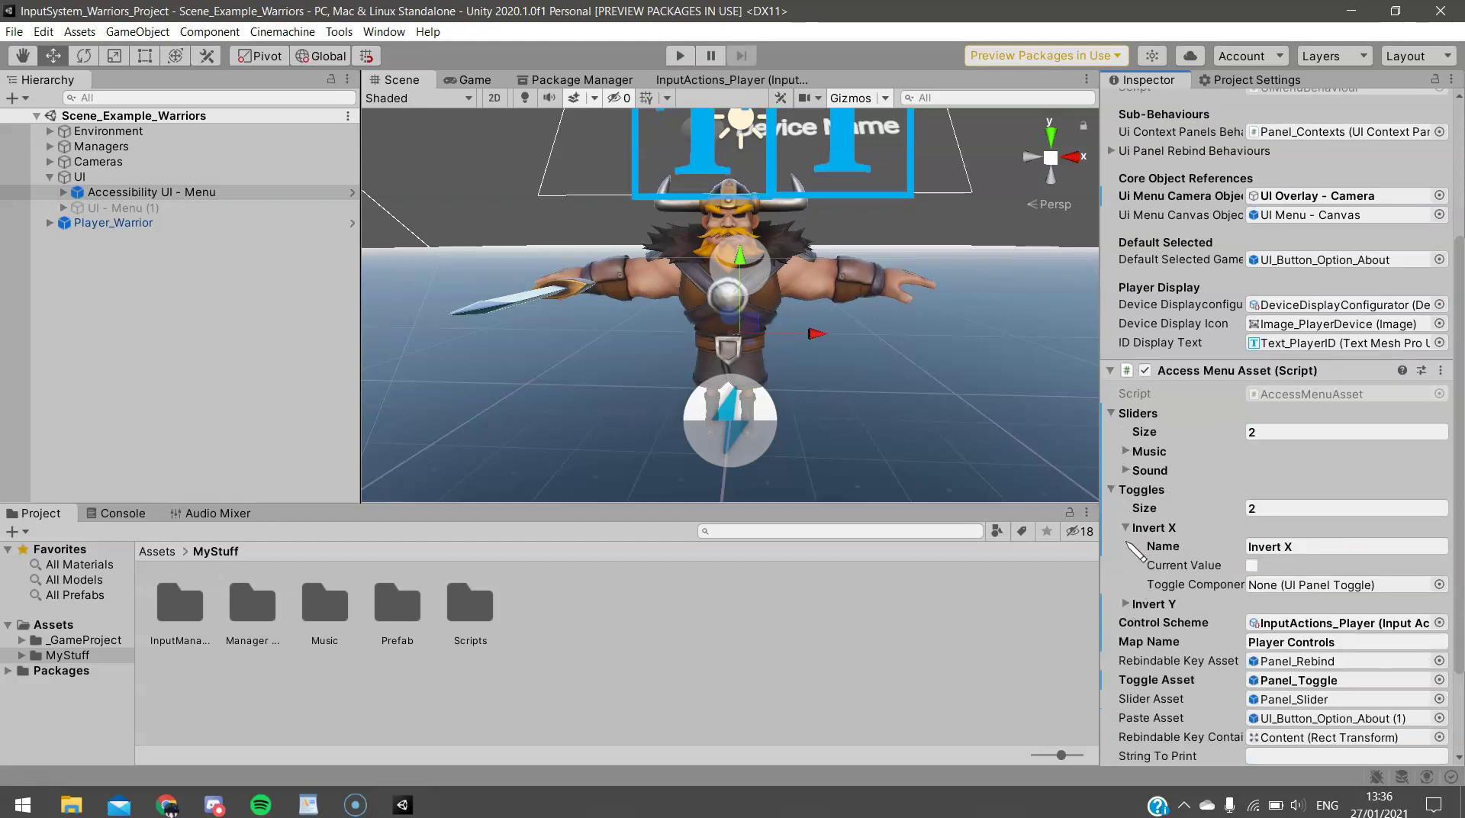
{"action": "left_click", "coordinate": [1126, 529]}
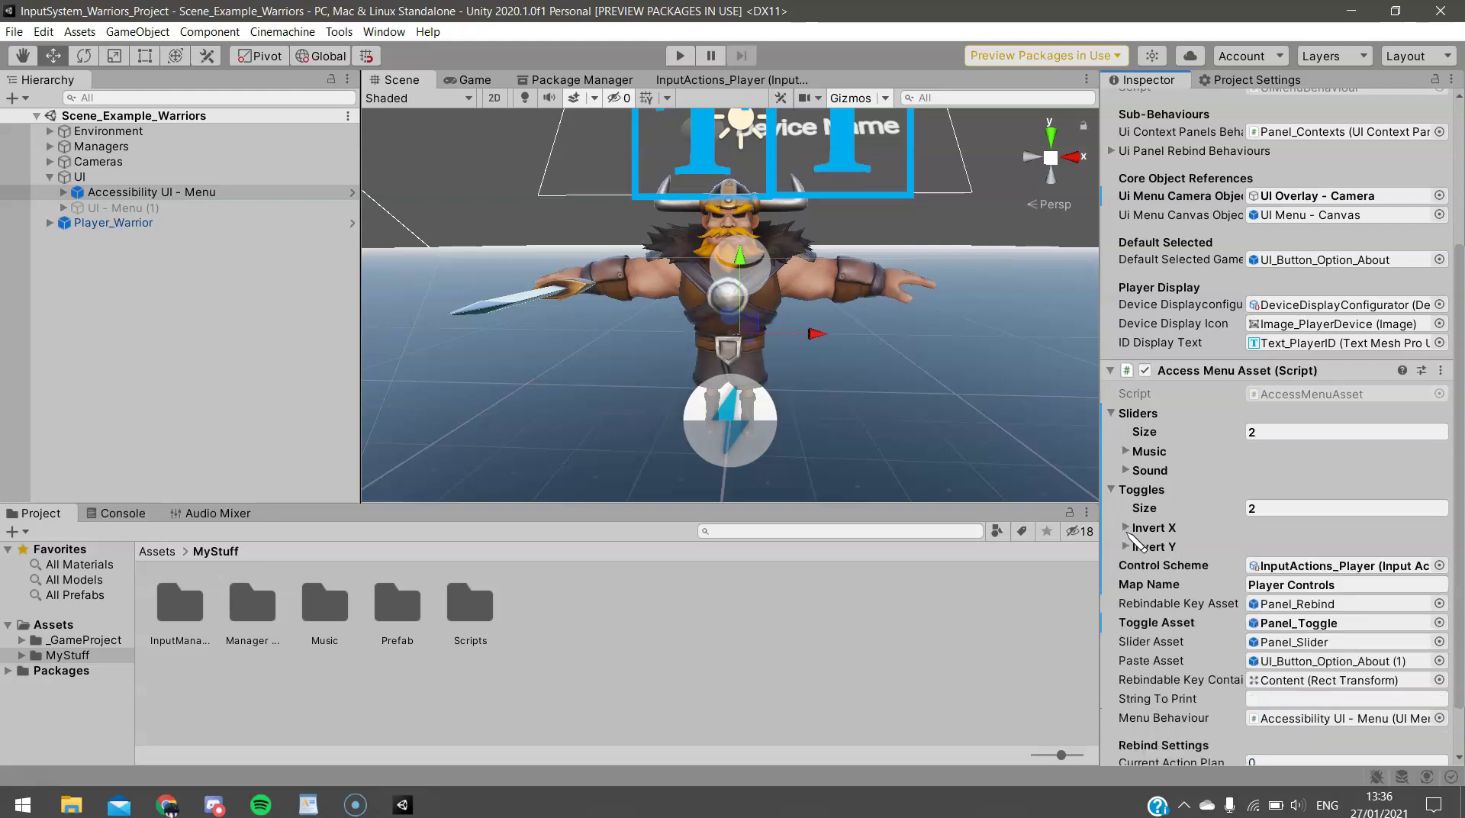
- Increase the Toggles list size to 3 and name the new third toggle Example
{"action": "left_click", "coordinate": [1270, 509]}
{"action": "key", "text": "Return"}
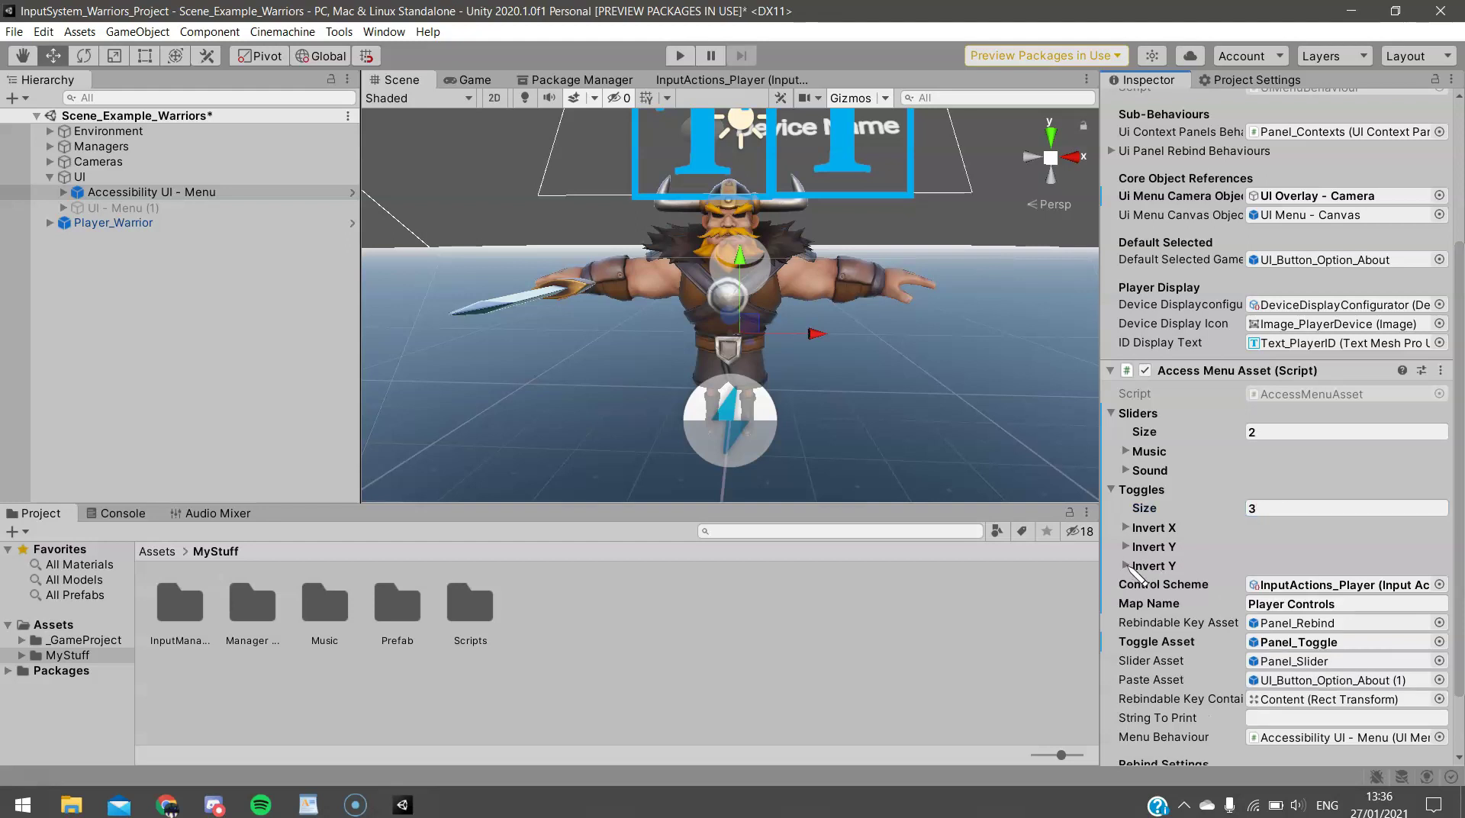
{"action": "left_click", "coordinate": [1127, 566]}
{"action": "left_click", "coordinate": [1164, 584]}
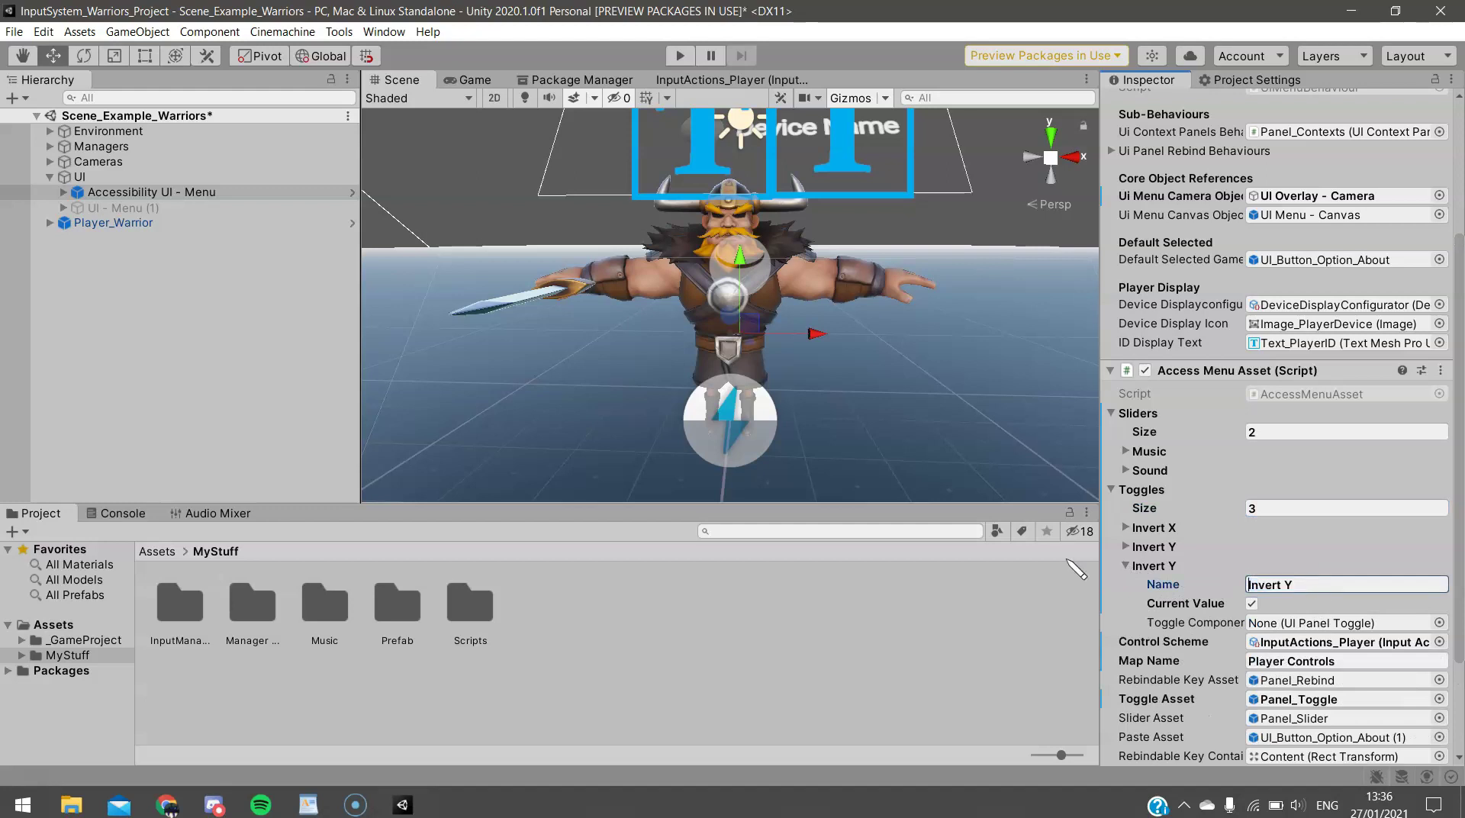
{"action": "key", "text": "ctrl+shift+Right"}
{"action": "type", "text": "Example"}
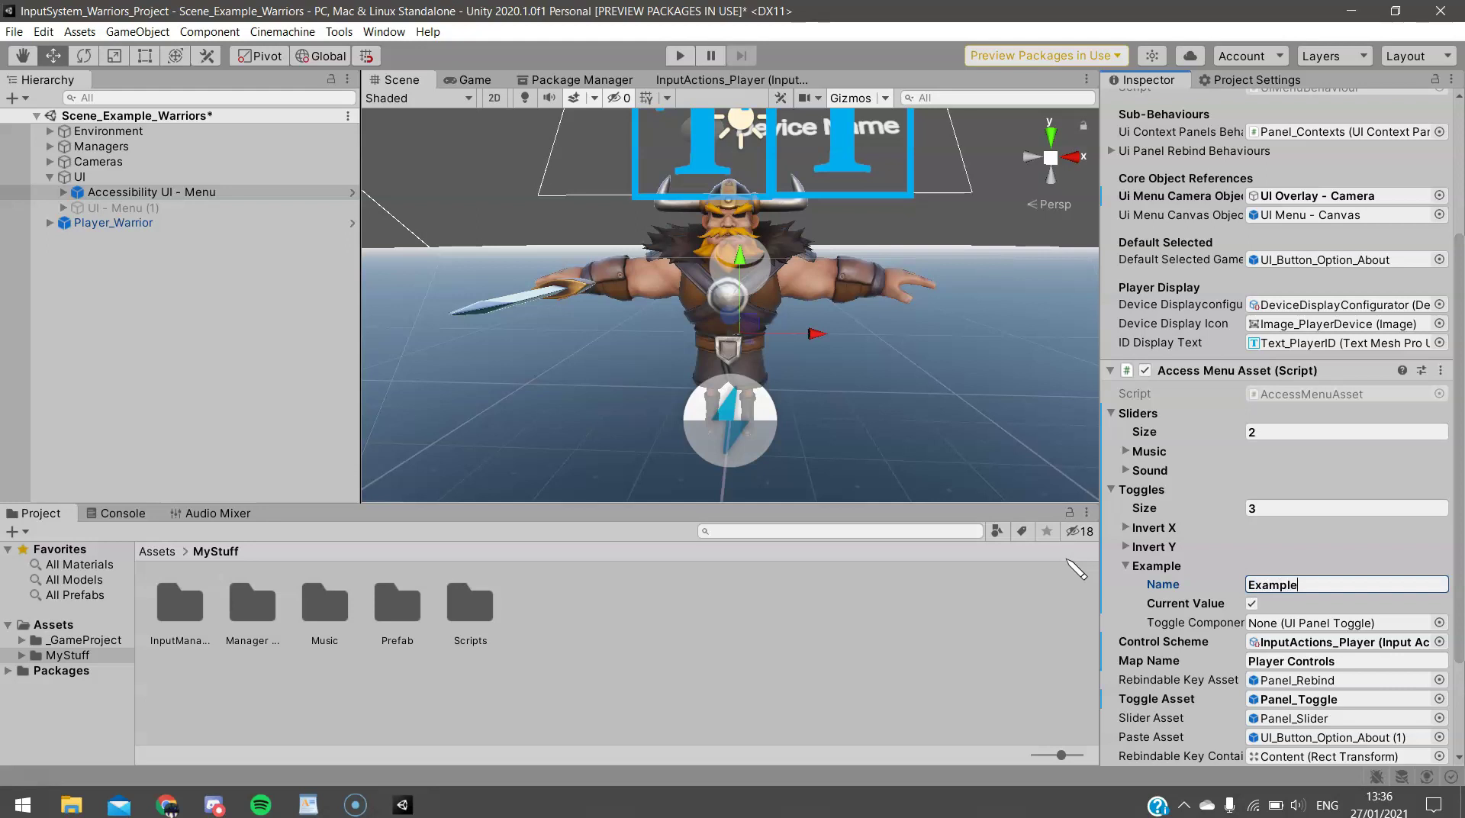
- Remove the Example toggle by setting the Toggles list size back to 2
{"action": "left_click", "coordinate": [1293, 509]}
{"action": "type", "text": "2"}
{"action": "key", "text": "Return"}
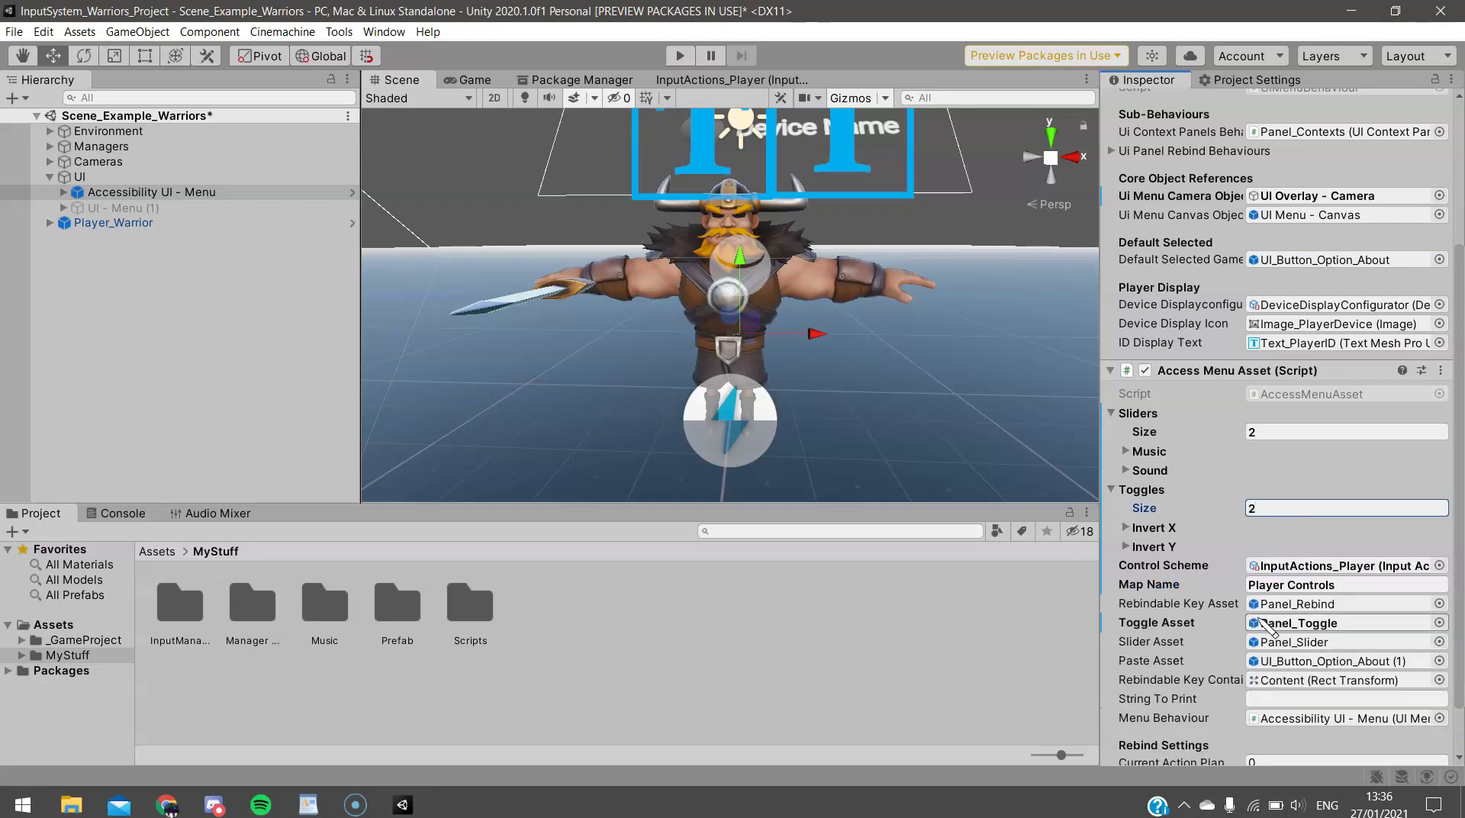
- Open the InputActions_Player asset and review the Player Controls actions, collapsing the WASD binding and every action except Movement
{"action": "scroll", "coordinate": [1267, 627], "scroll_direction": "down", "scroll_amount": 2}
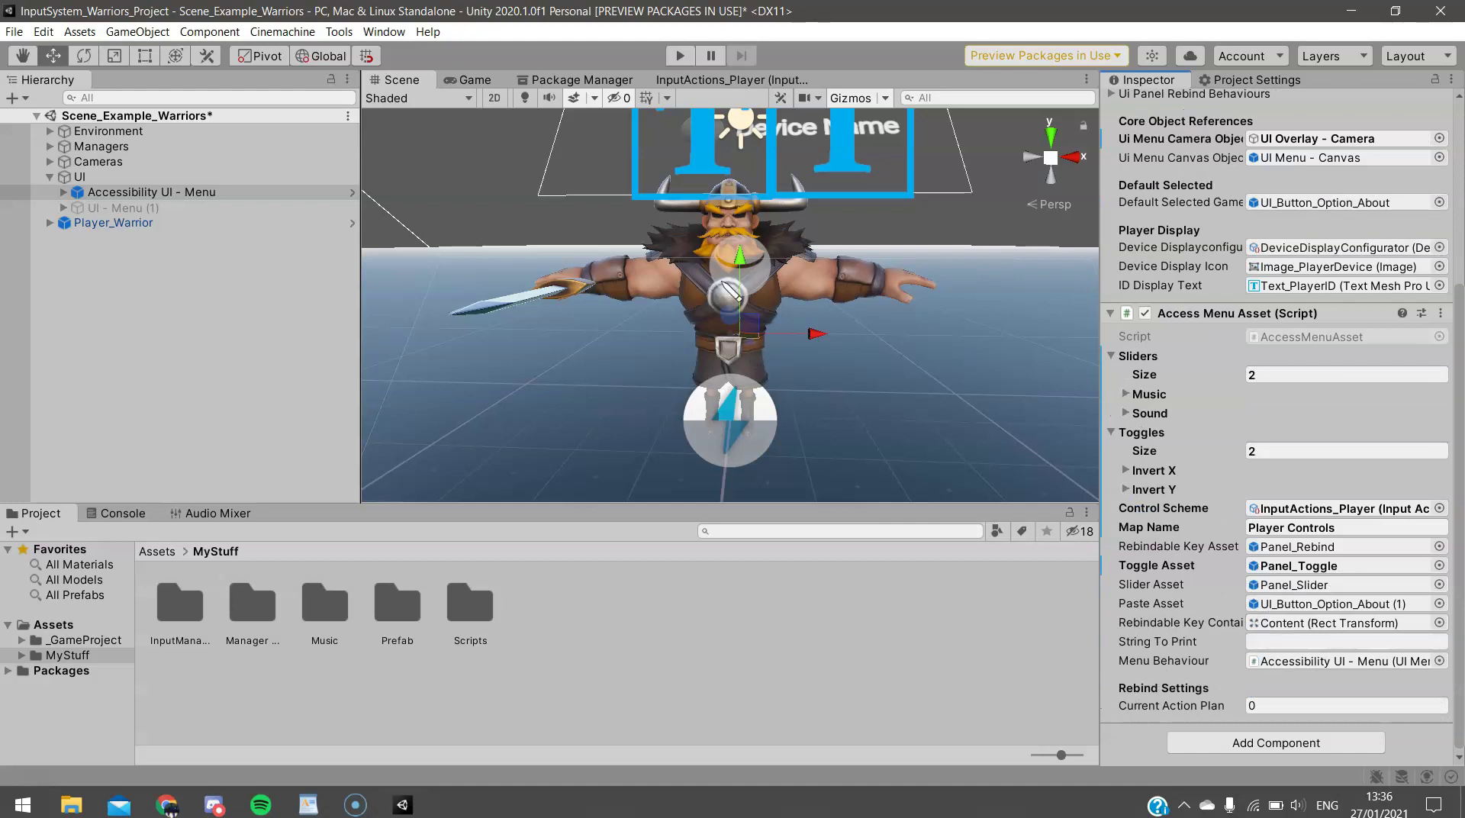
{"action": "left_click", "coordinate": [705, 81]}
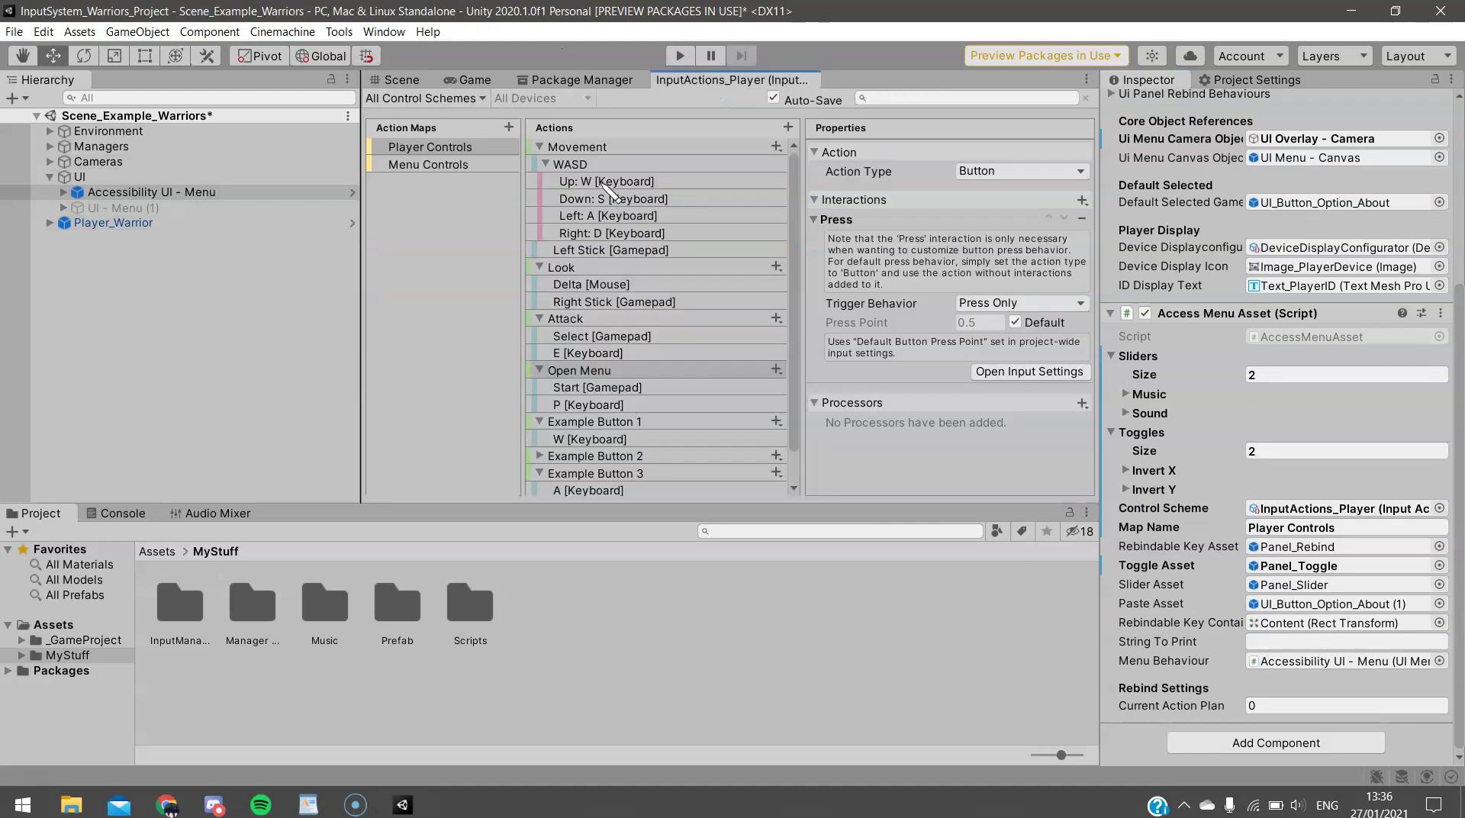
{"action": "left_click", "coordinate": [554, 163]}
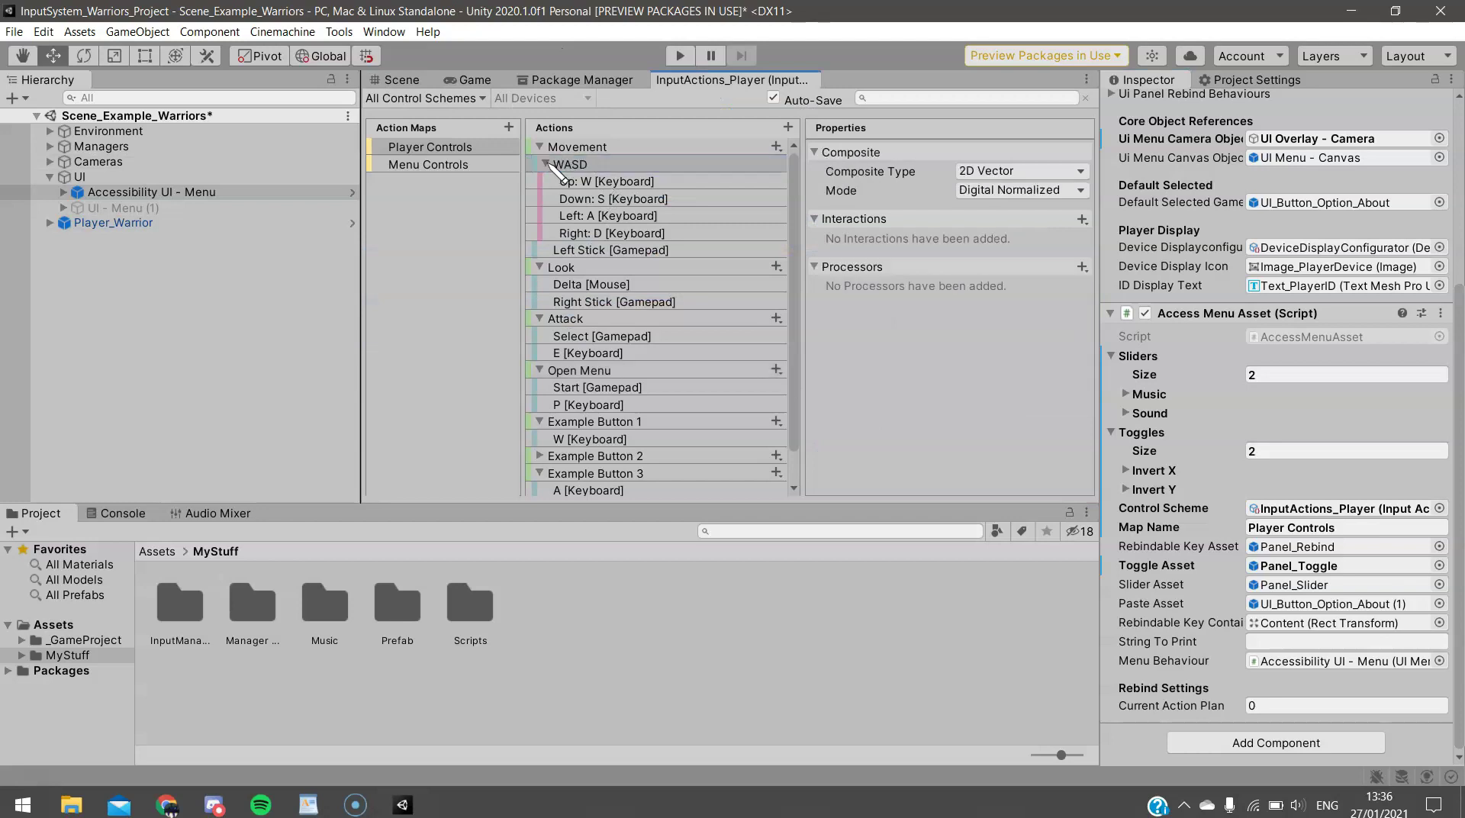
{"action": "left_click", "coordinate": [546, 164]}
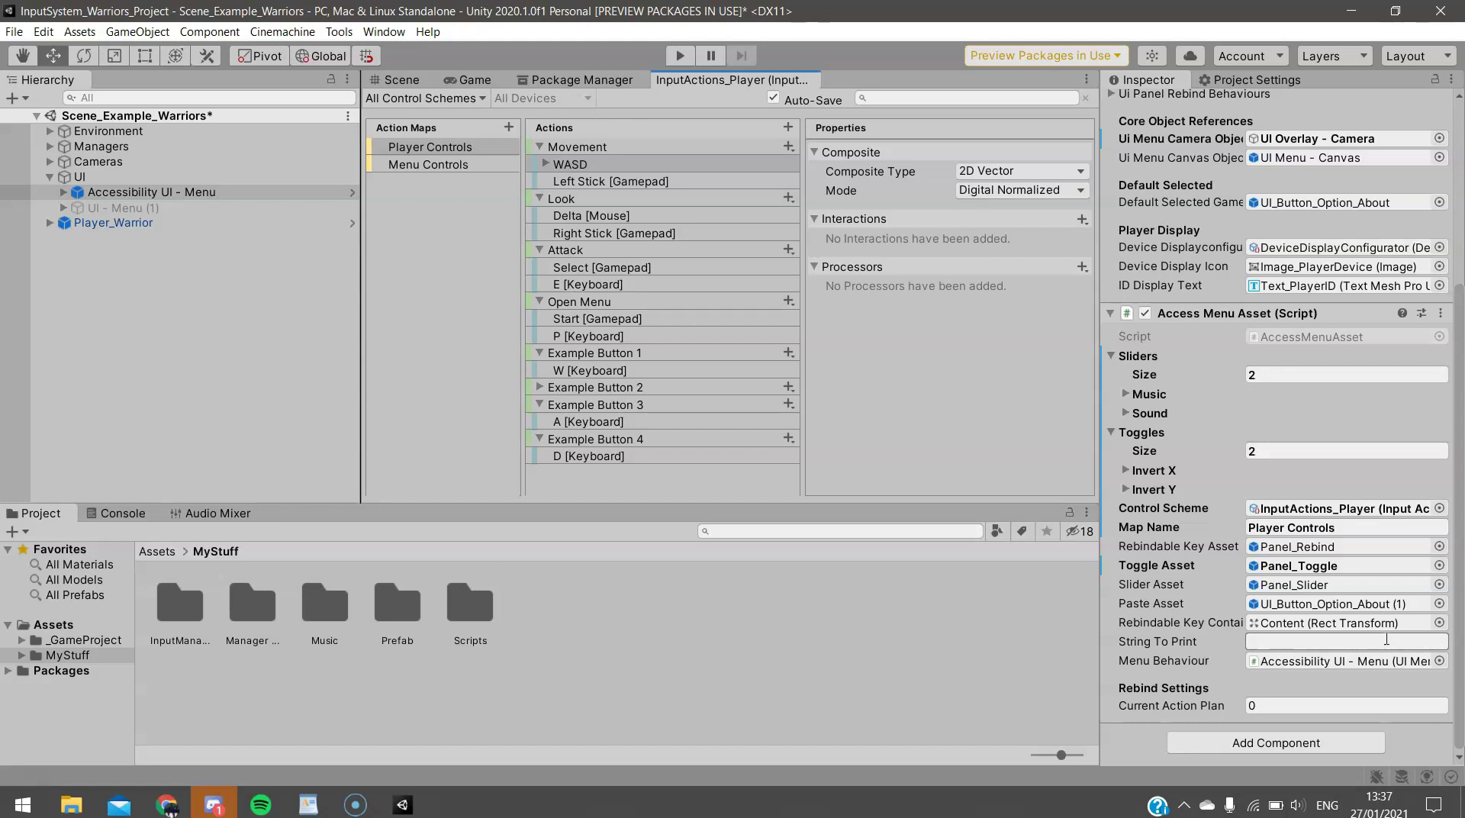
{"action": "left_click", "coordinate": [539, 439]}
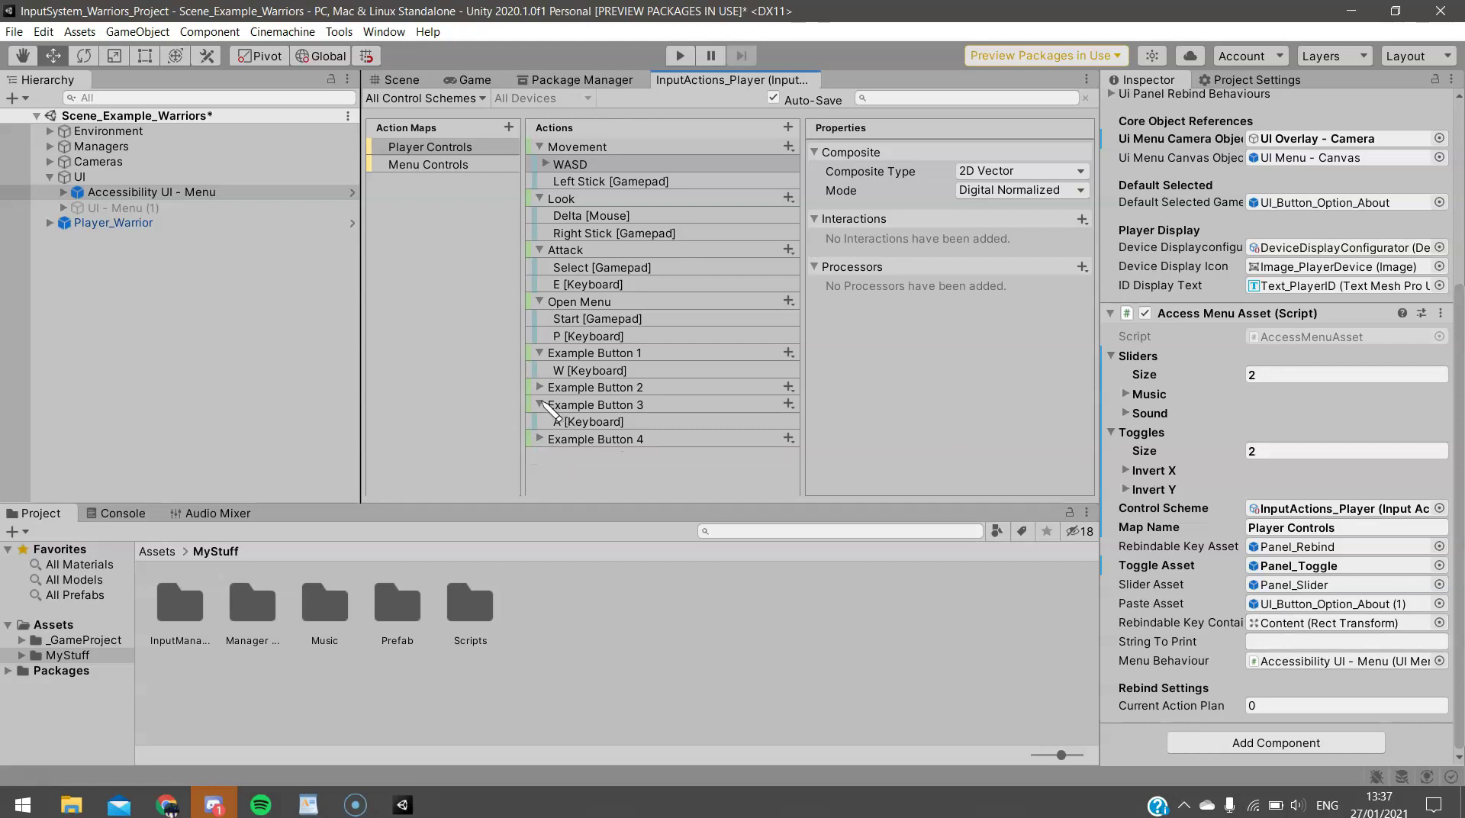
{"action": "left_click", "coordinate": [541, 404]}
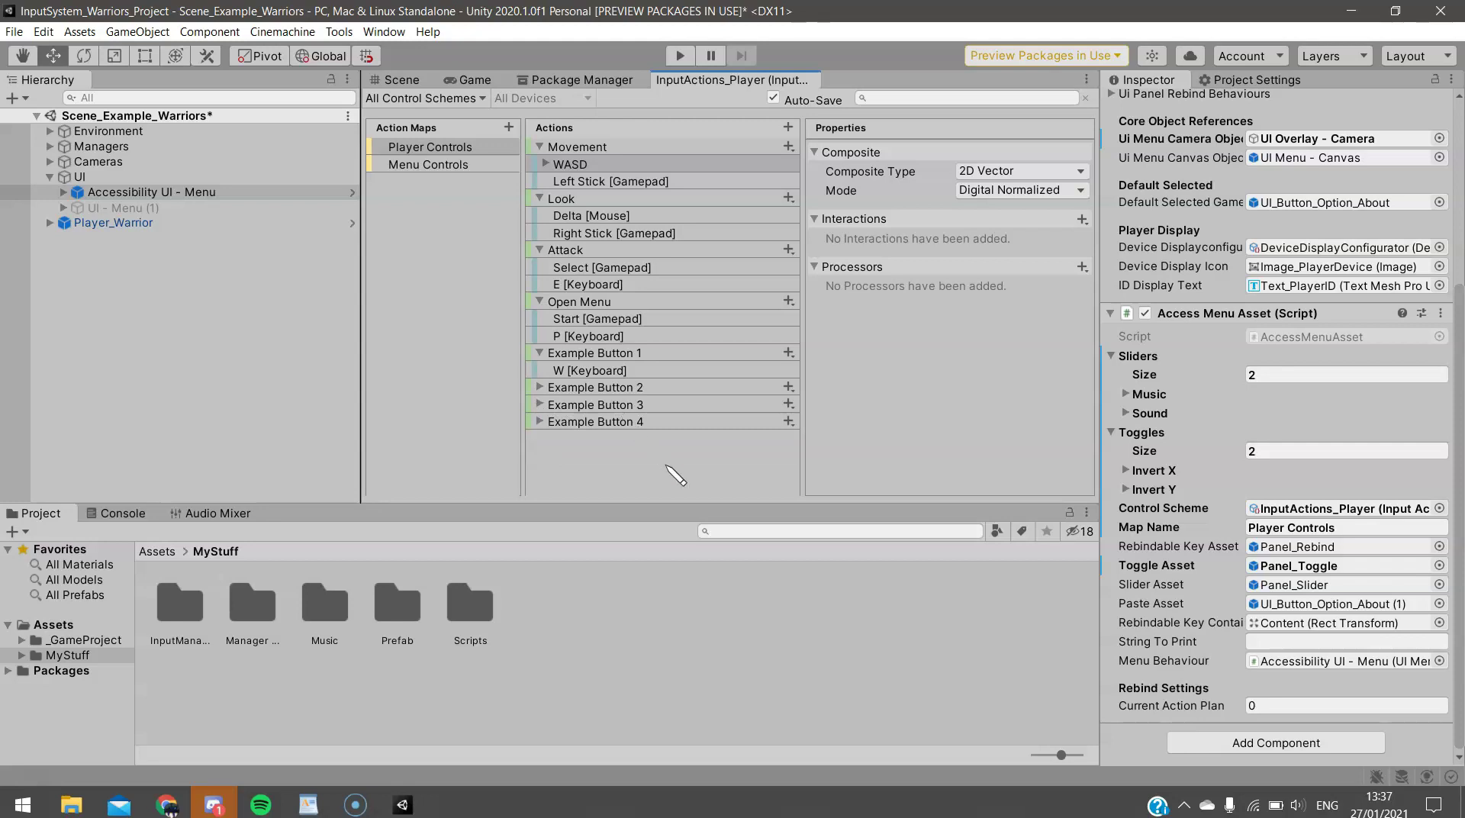
{"action": "left_click", "coordinate": [541, 199]}
{"action": "left_click", "coordinate": [540, 216]}
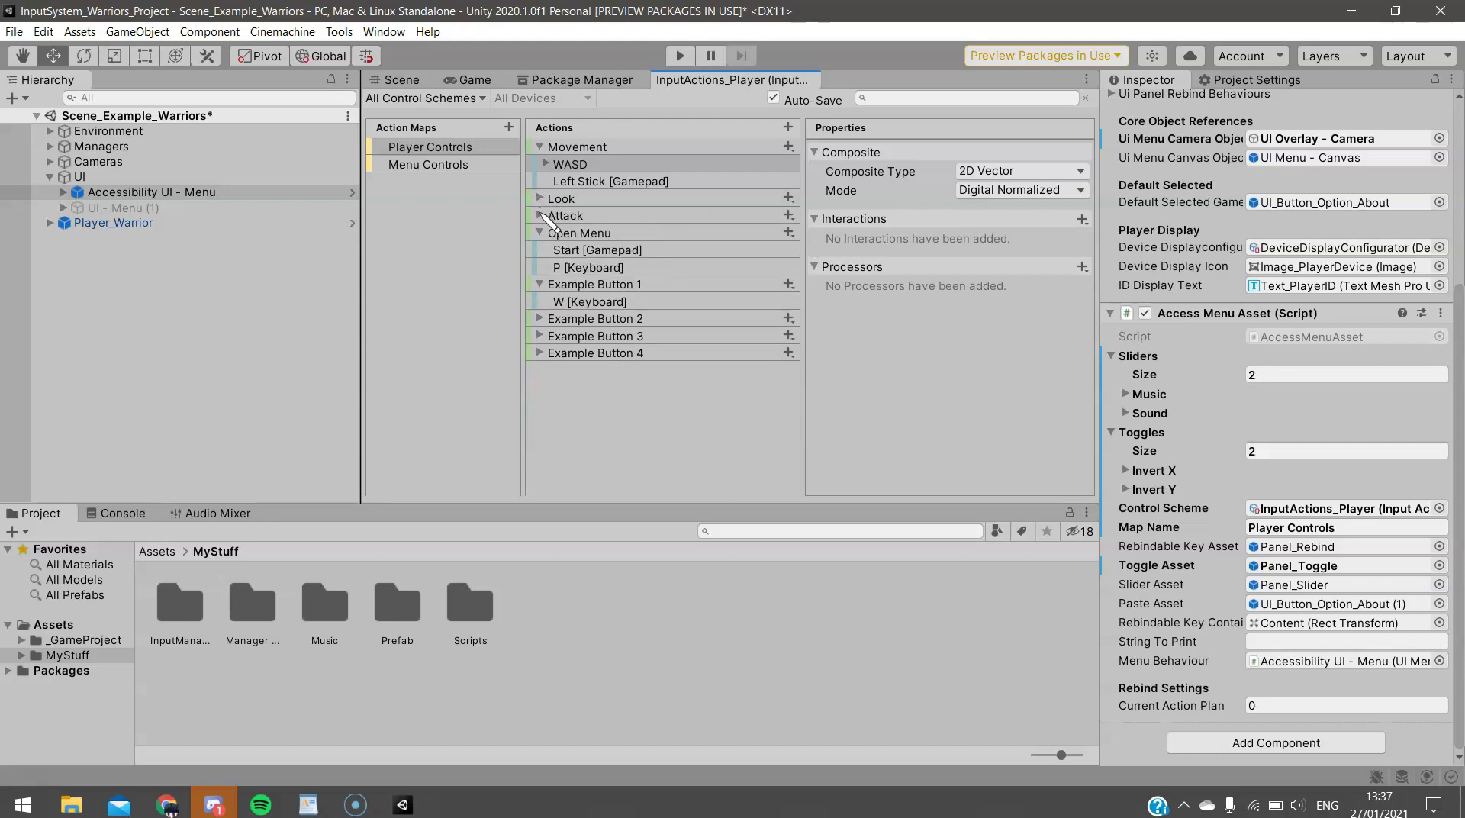
{"action": "left_click", "coordinate": [541, 233]}
{"action": "left_click", "coordinate": [541, 250]}
{"action": "left_click", "coordinate": [599, 356]}
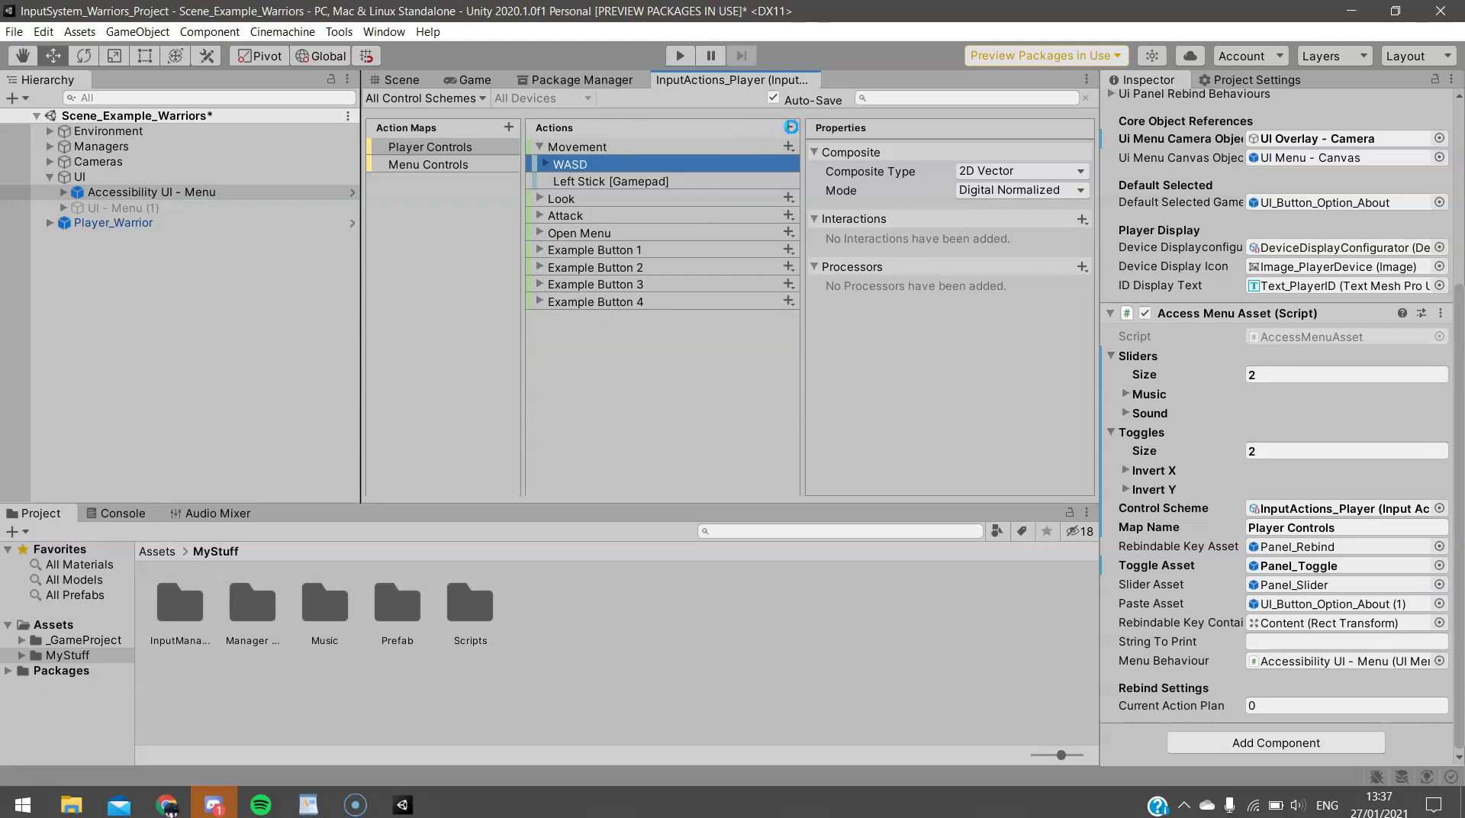
- Add two new actions with default names to the Player Controls action map
{"action": "left_click", "coordinate": [791, 126]}
{"action": "left_click", "coordinate": [791, 127]}
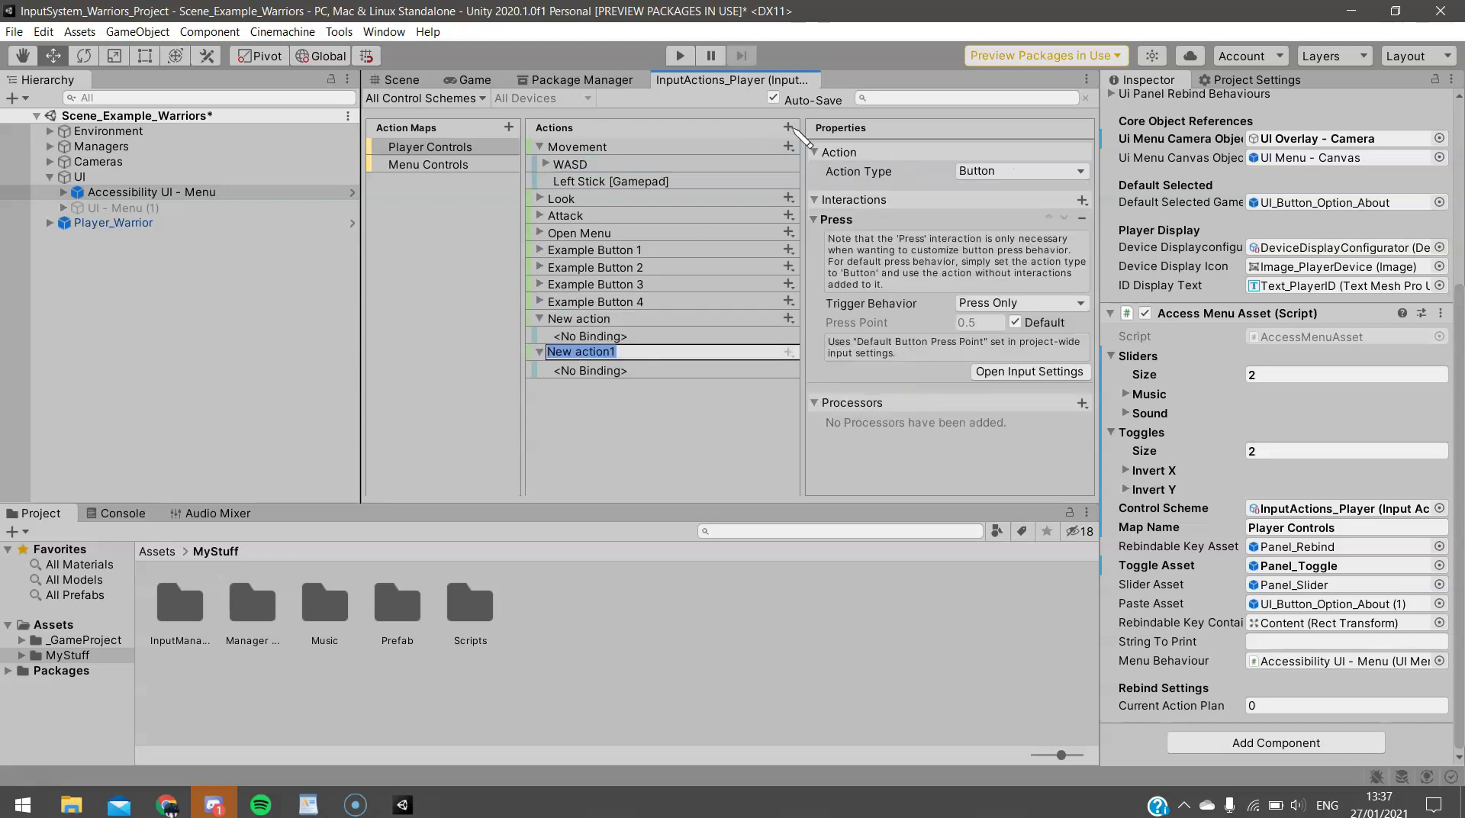
{"action": "left_click", "coordinate": [681, 419]}
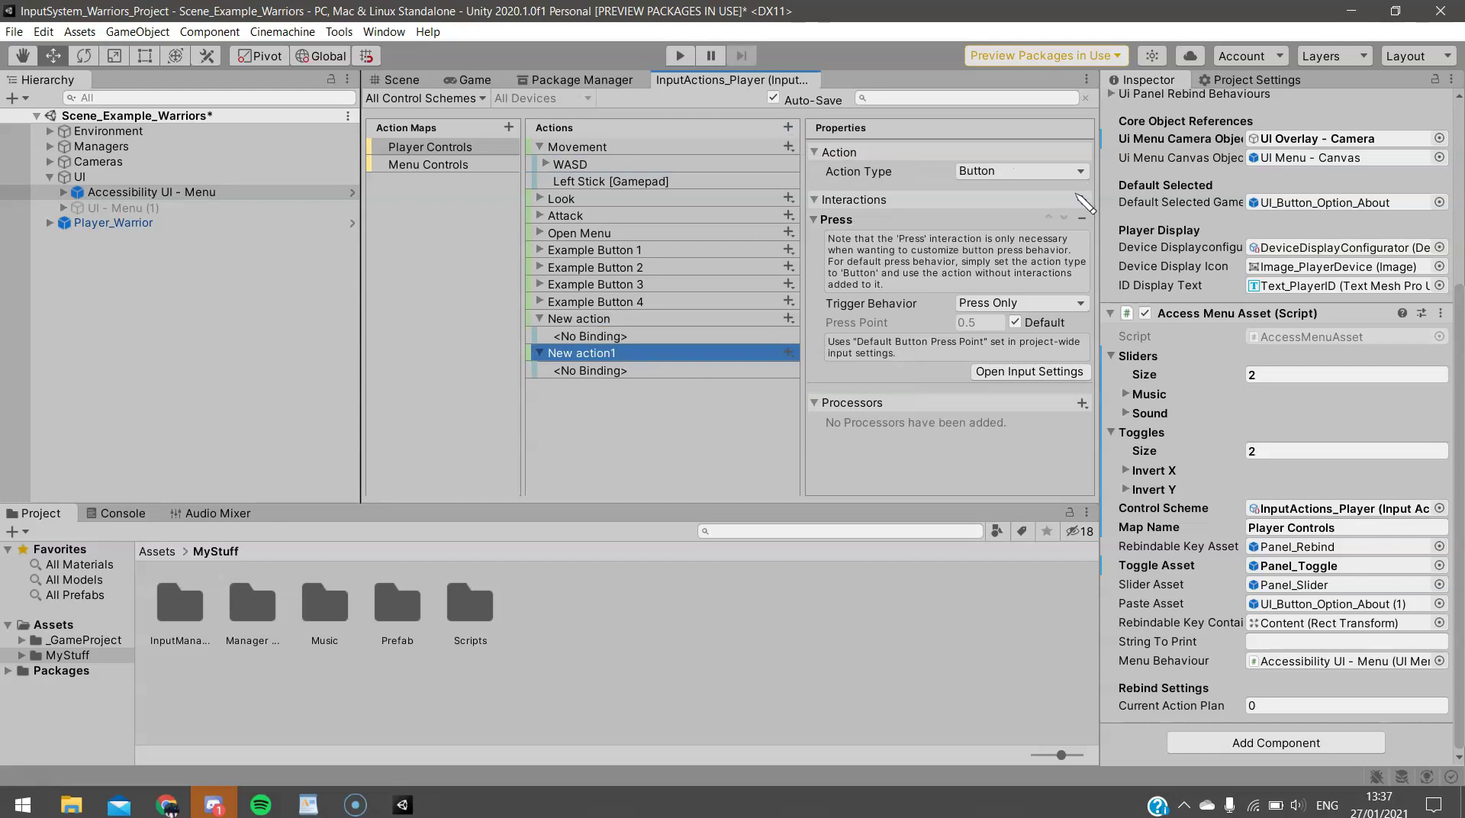
- Delete the two newly added actions, New action and New action1, from the Player Controls map
{"action": "right_click", "coordinate": [628, 319]}
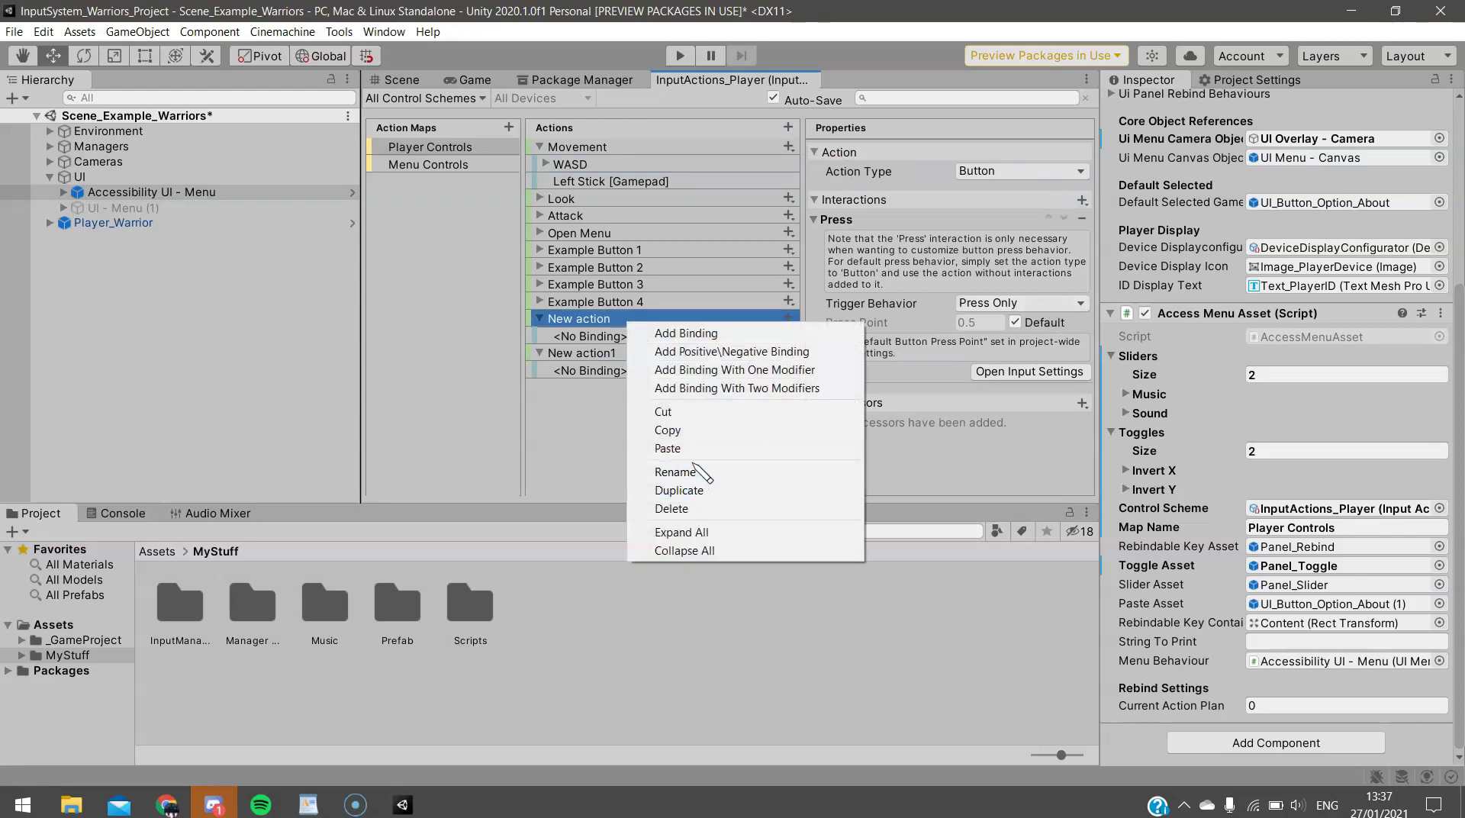
{"action": "left_click", "coordinate": [676, 509]}
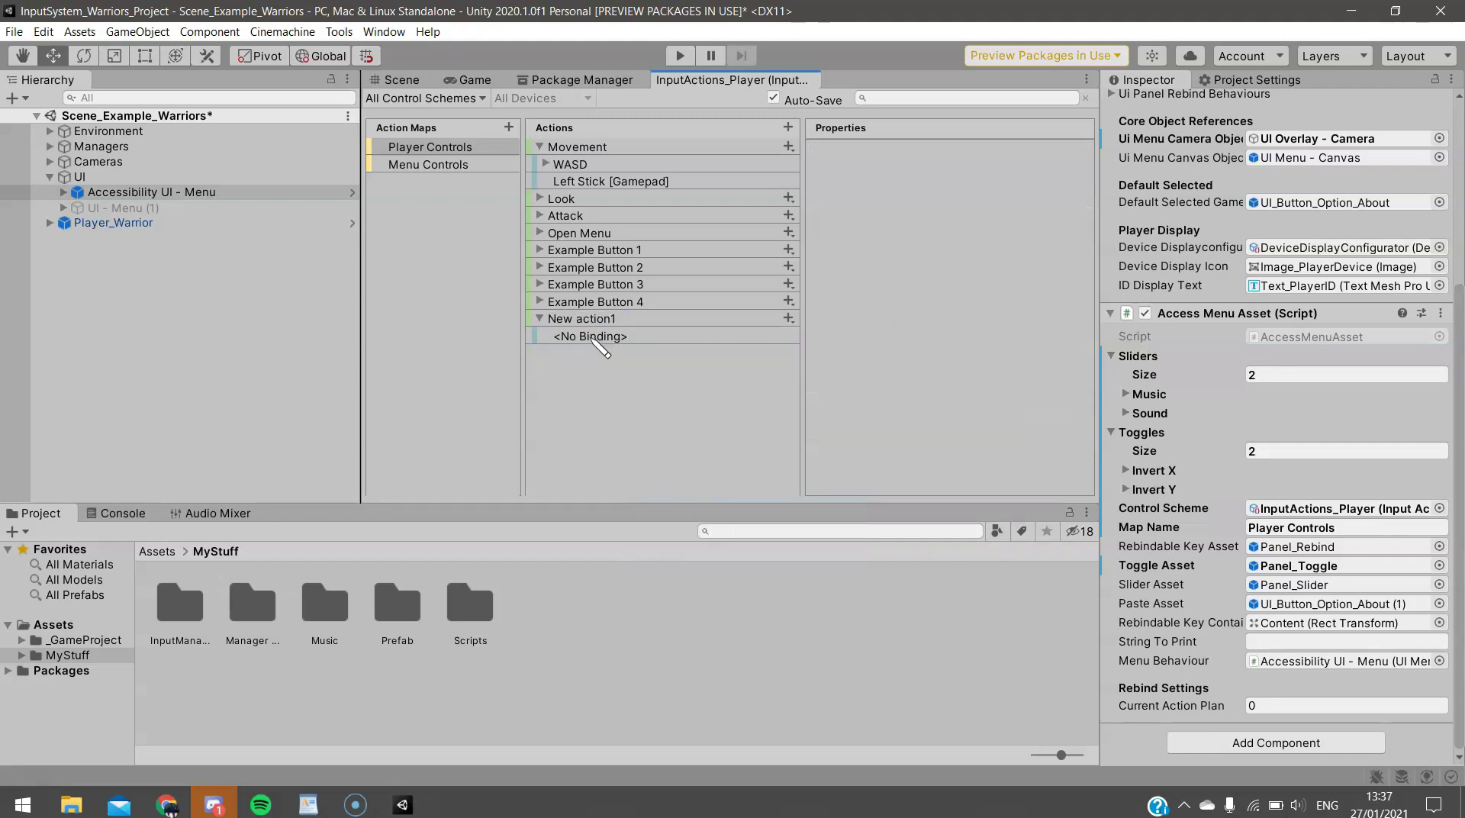
{"action": "left_click", "coordinate": [588, 324]}
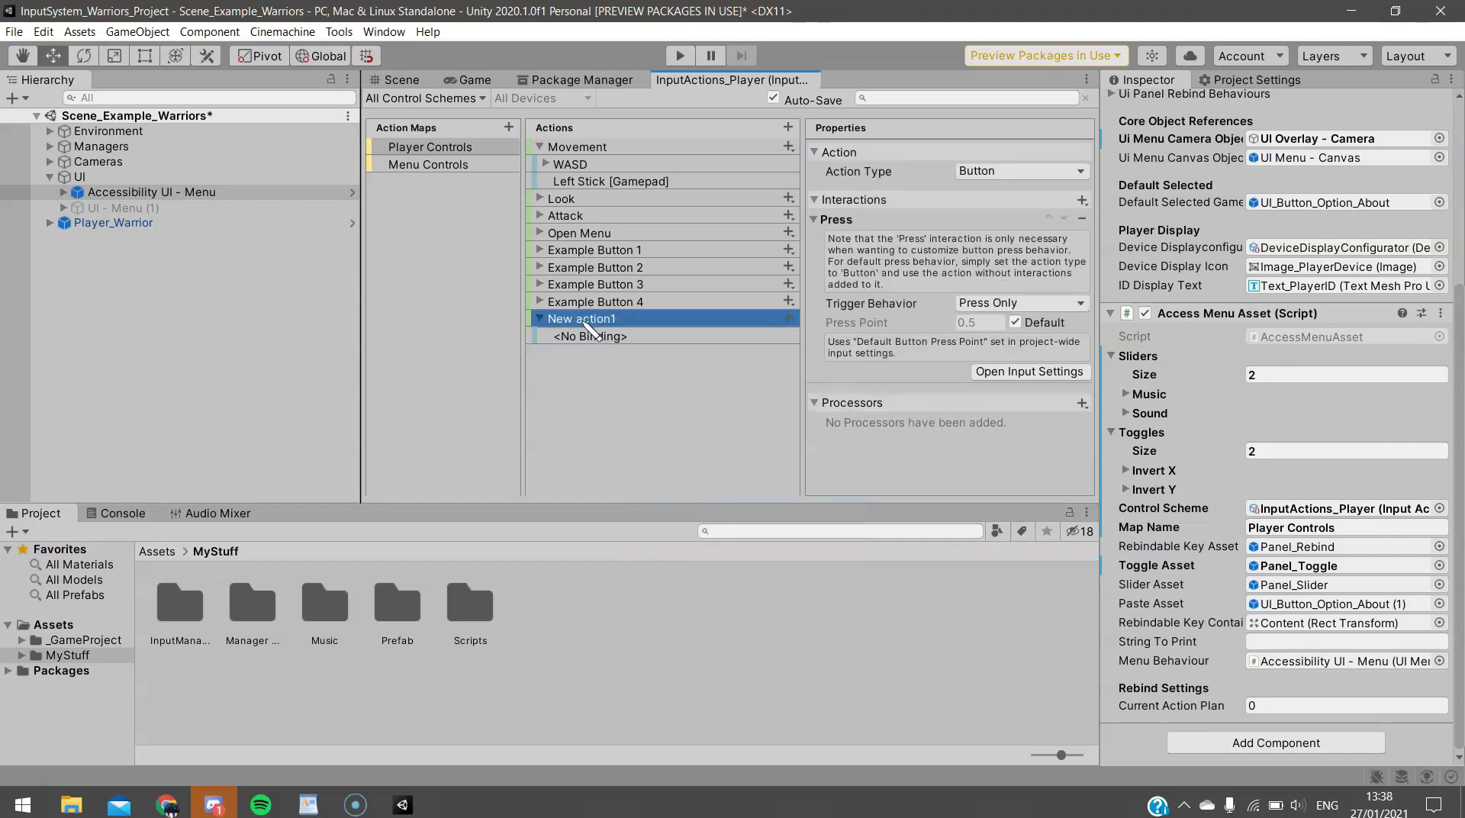
{"action": "right_click", "coordinate": [588, 326]}
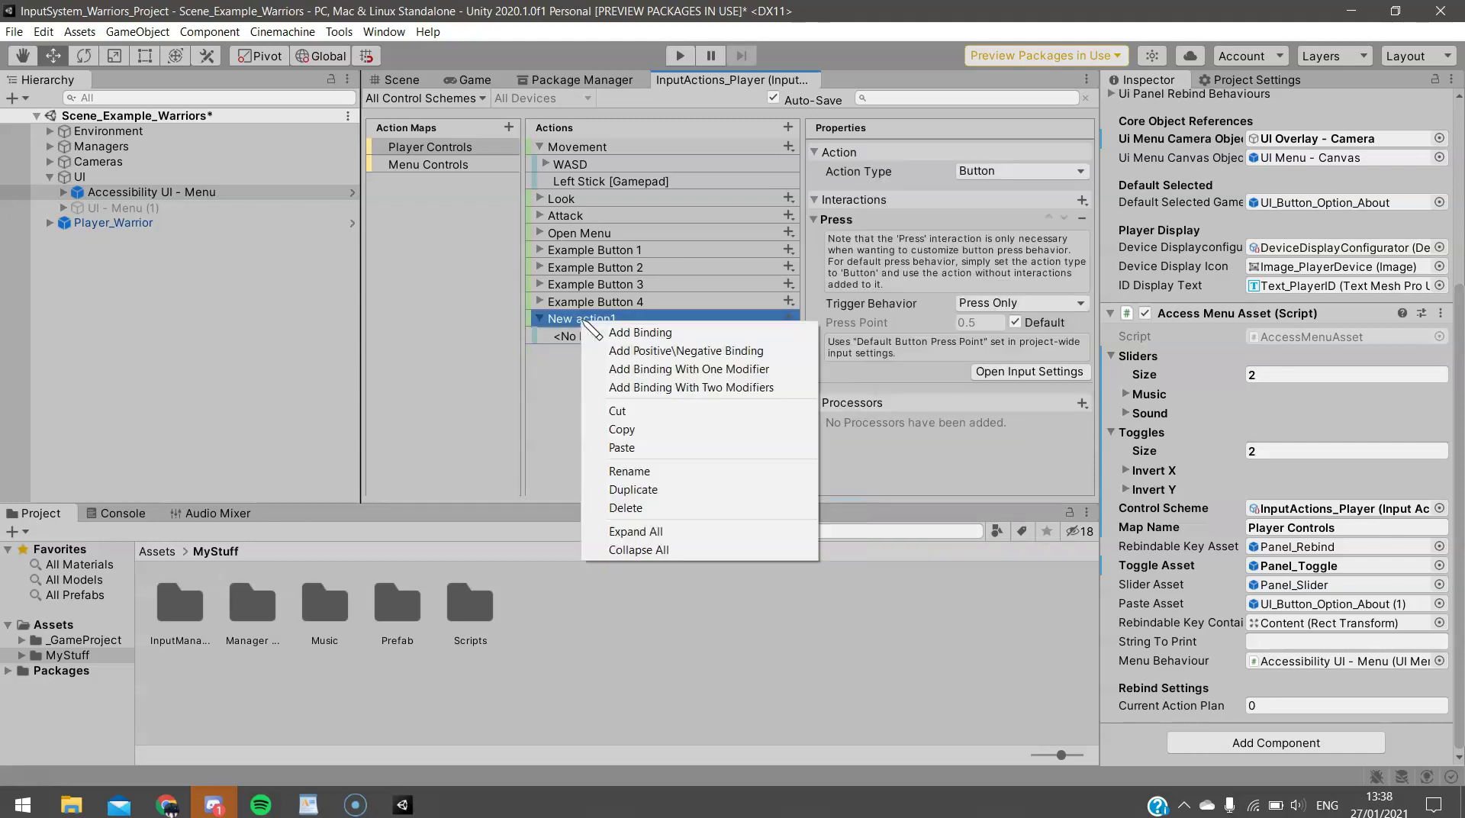
{"action": "left_click", "coordinate": [637, 508]}
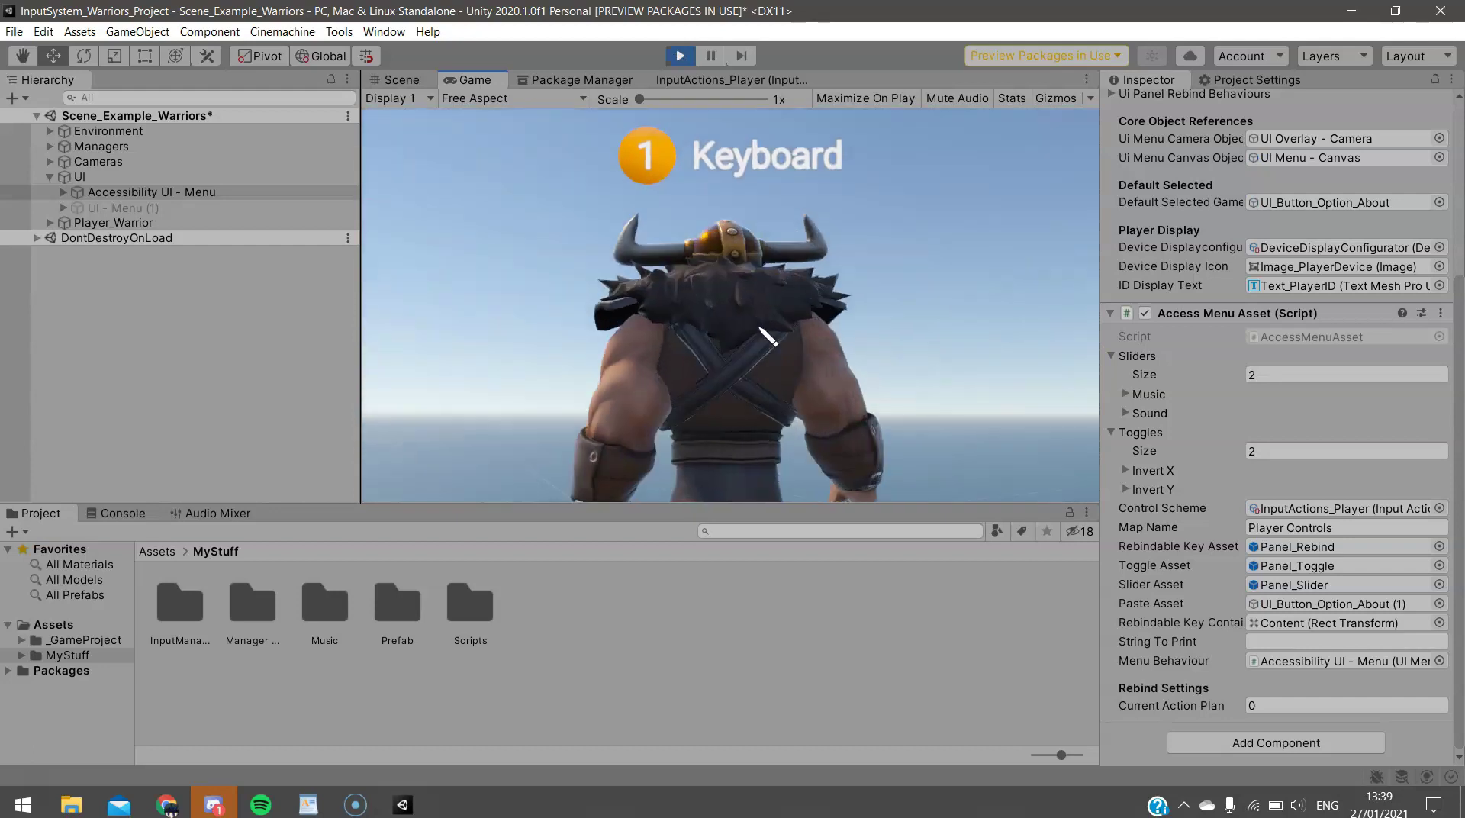
- Pause the running game, open its Settings, and lower Music to minimum and Sound to about a quarter
{"action": "key", "text": "Escape"}
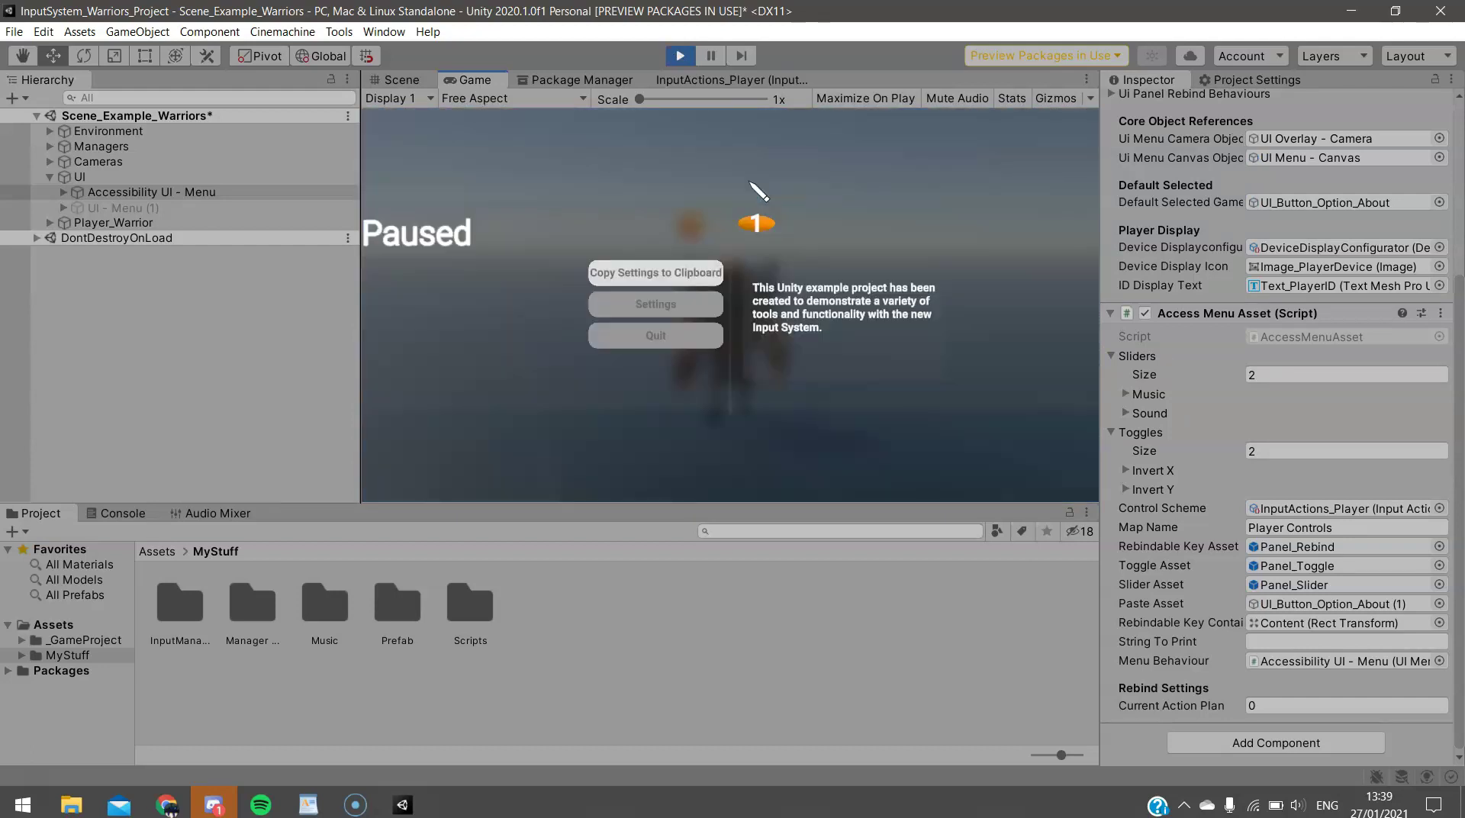
{"action": "left_click", "coordinate": [690, 305]}
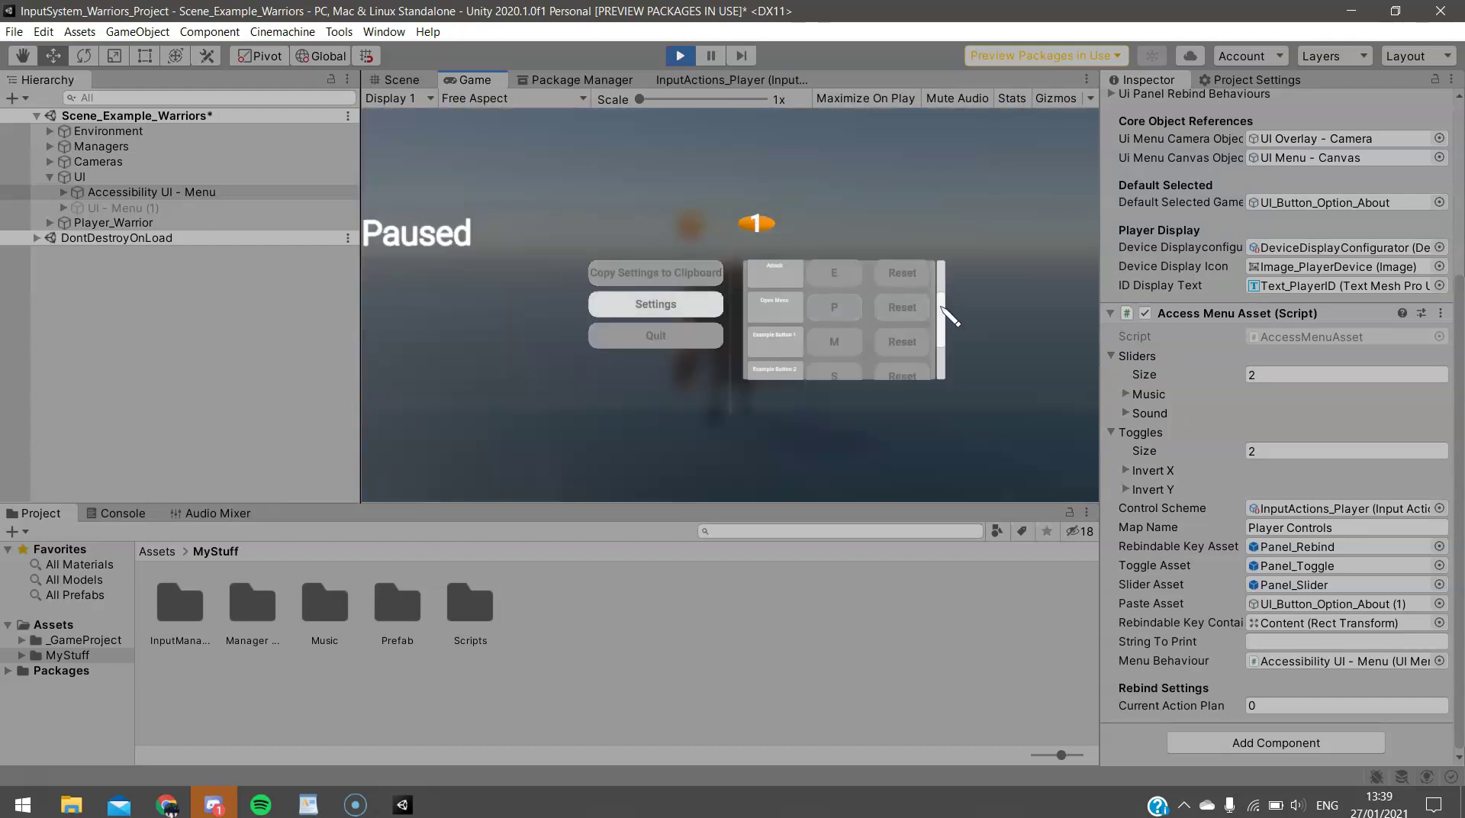
{"action": "left_click_drag", "start_coordinate": [943, 307], "coordinate": [943, 276]}
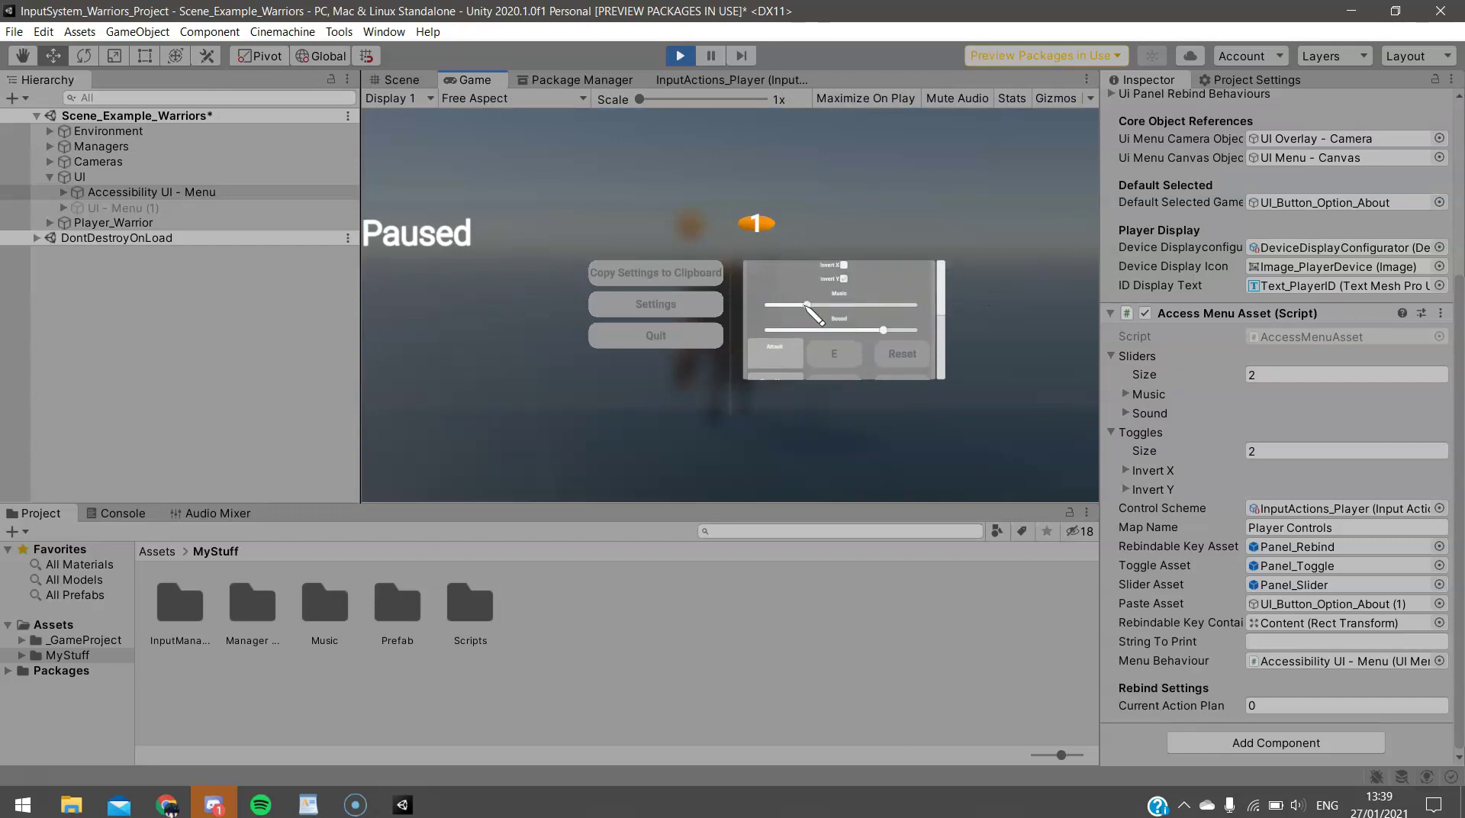
{"action": "left_click_drag", "start_coordinate": [806, 303], "coordinate": [765, 303]}
{"action": "left_click_drag", "start_coordinate": [883, 331], "coordinate": [813, 333]}
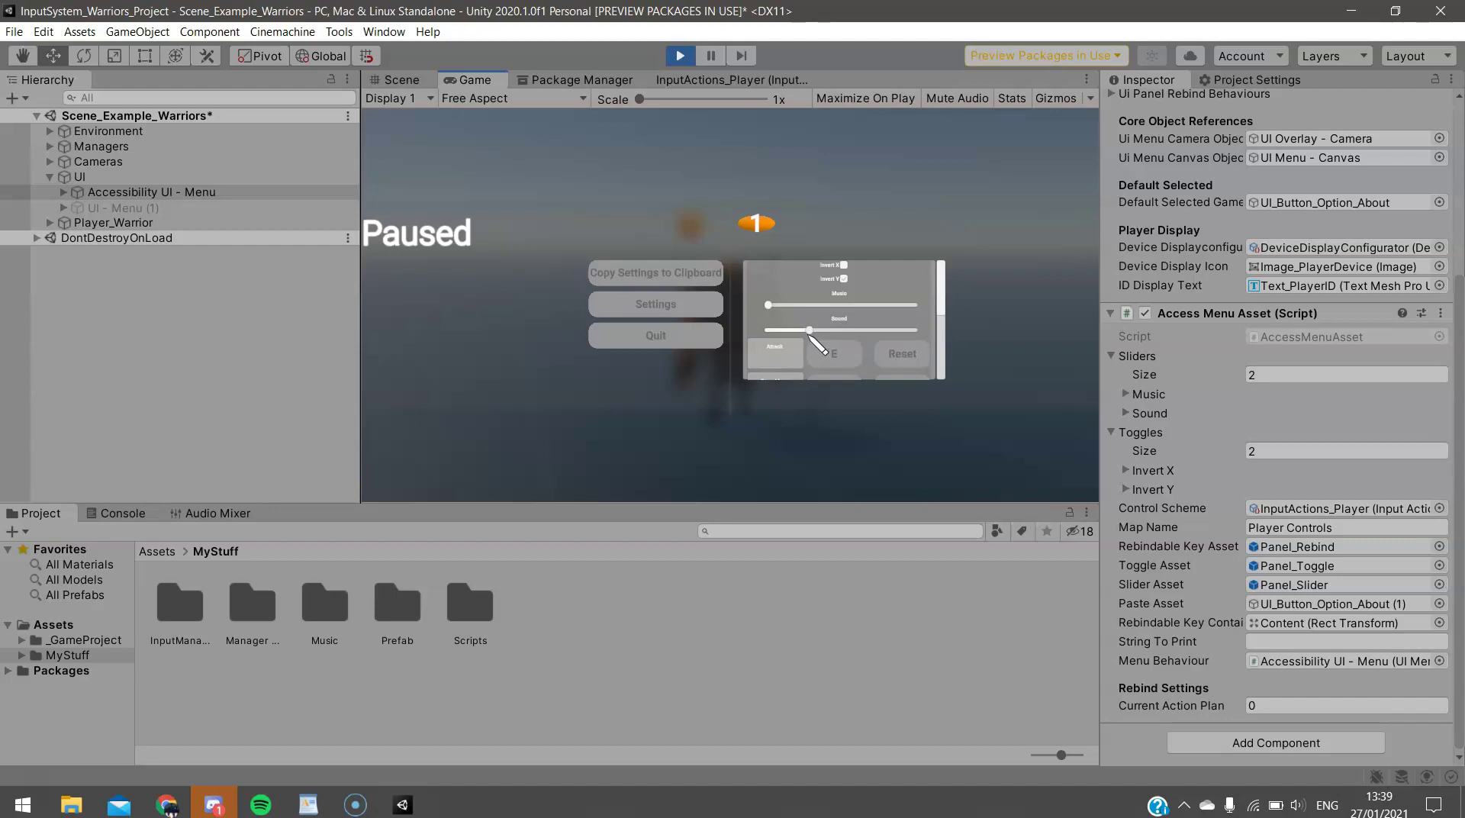
- Resume the game briefly, reopen its Settings, lower the Sound slider slightly further, and return to gameplay
{"action": "key", "text": "Escape"}
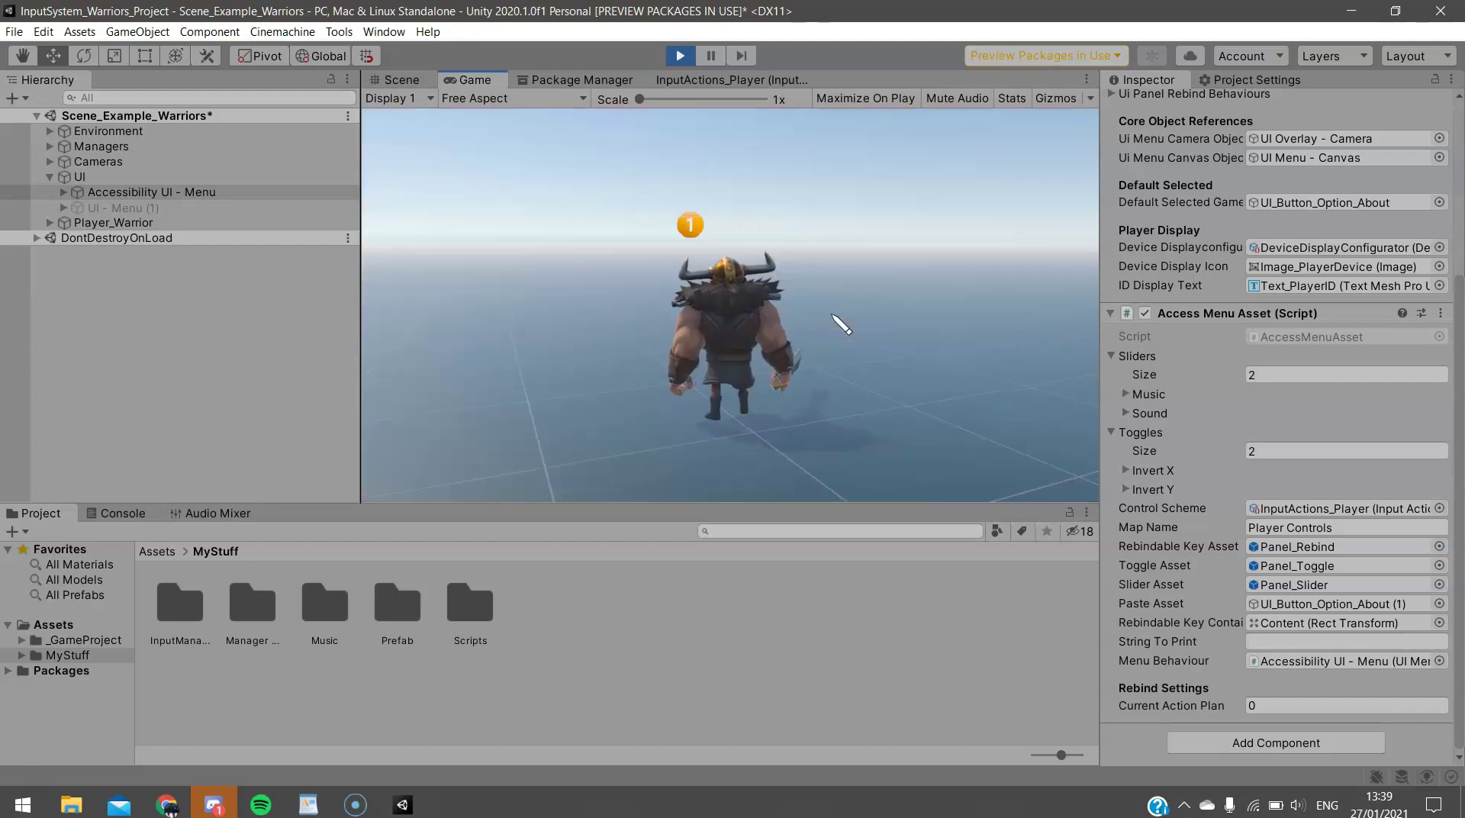
{"action": "key", "text": "Escape"}
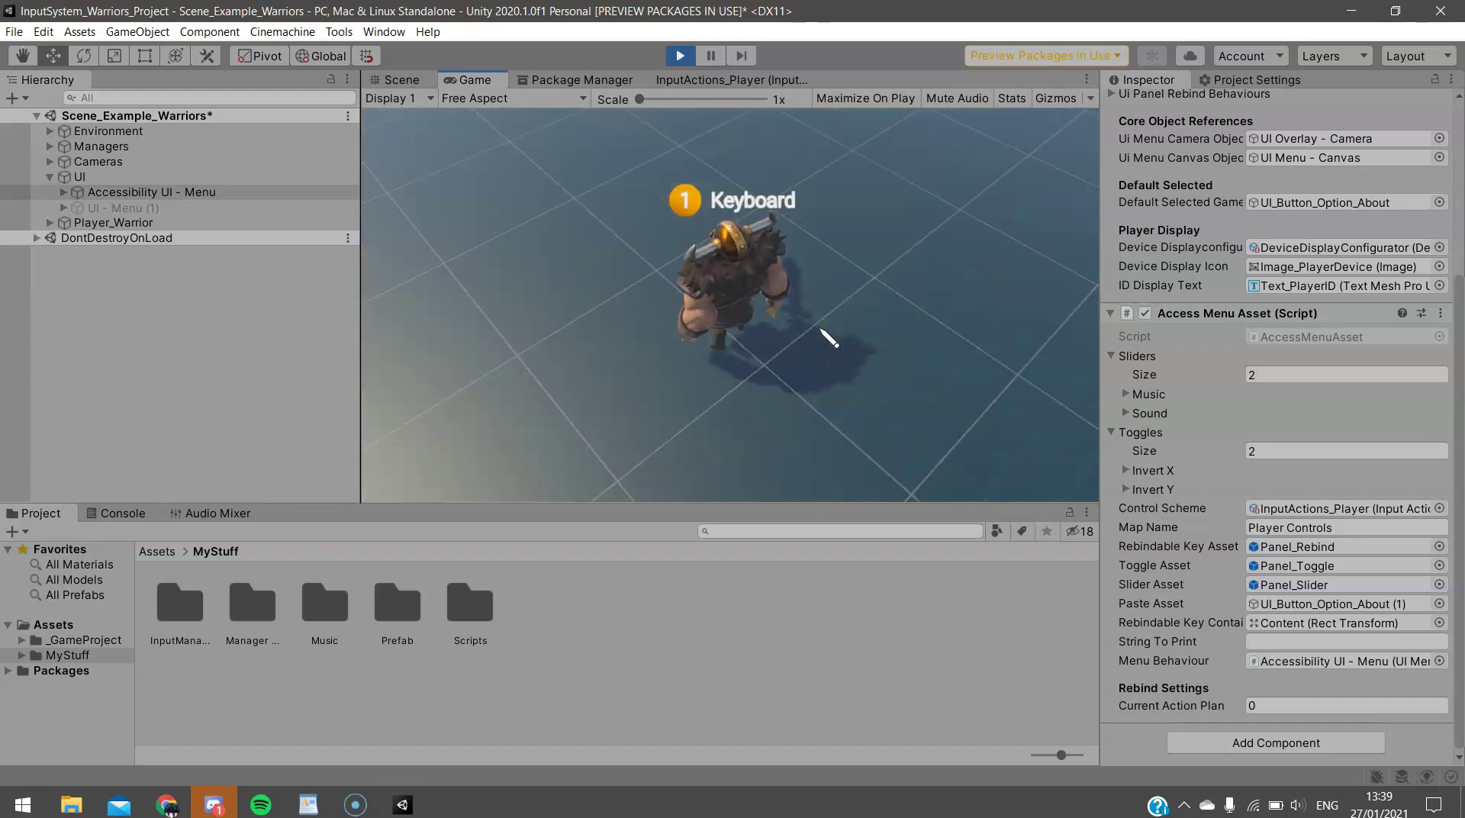
{"action": "left_click", "coordinate": [716, 309]}
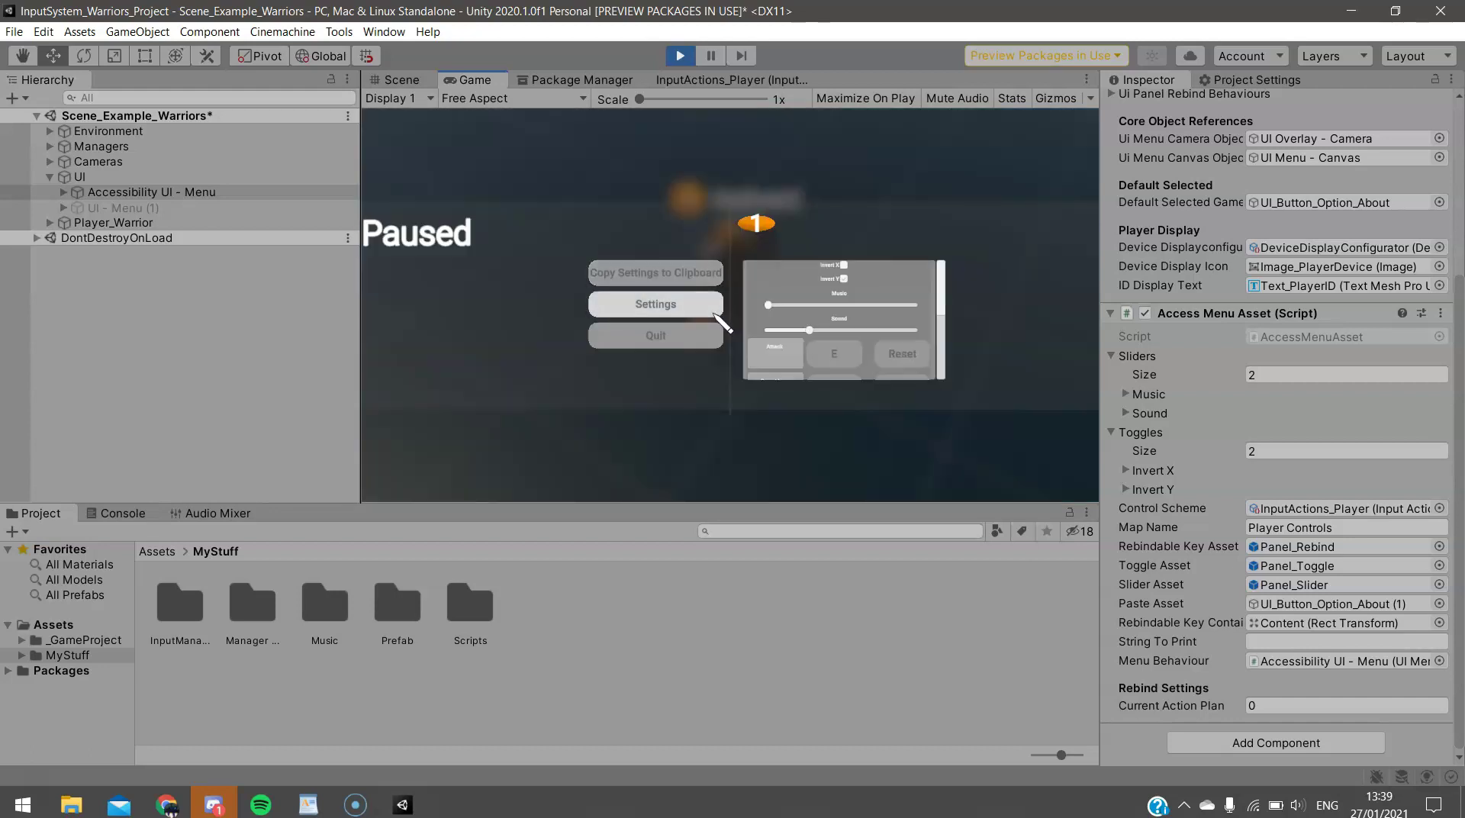
{"action": "left_click_drag", "start_coordinate": [808, 330], "coordinate": [794, 330]}
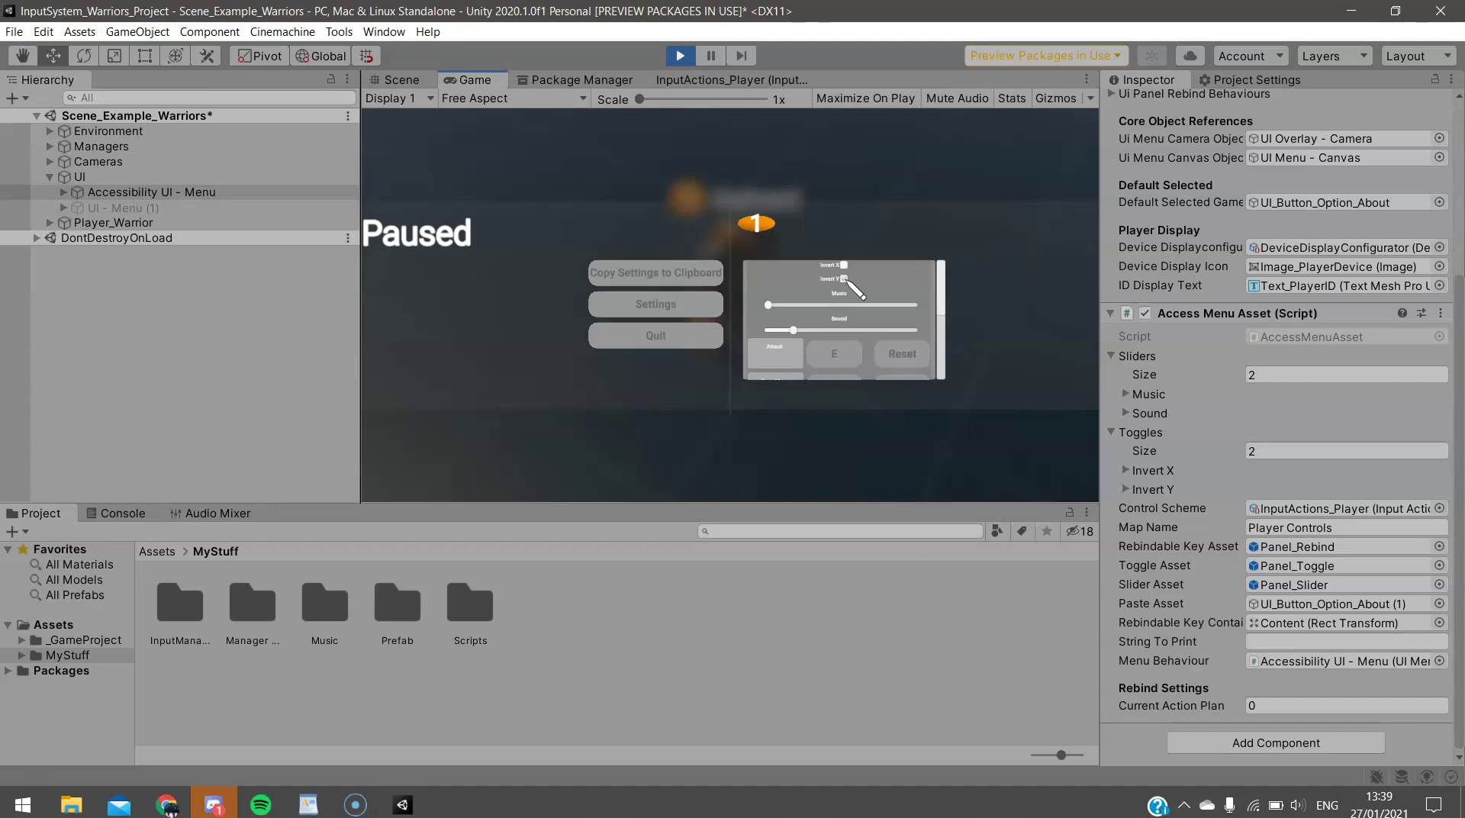
{"action": "key", "text": "Escape"}
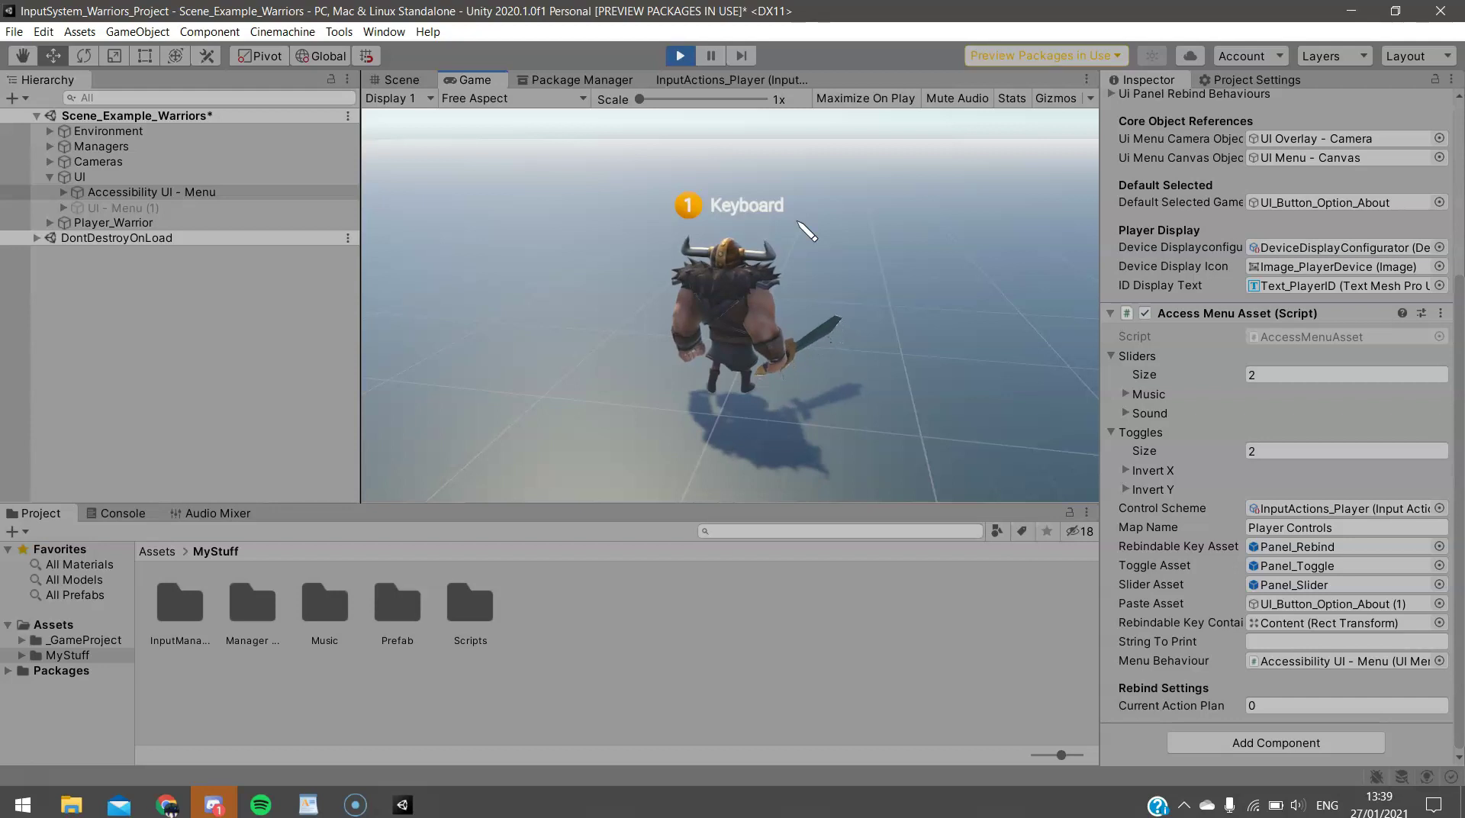
- Reopen the paused game's Settings and rebind the Attack action to the C key
{"action": "key", "text": "Escape"}
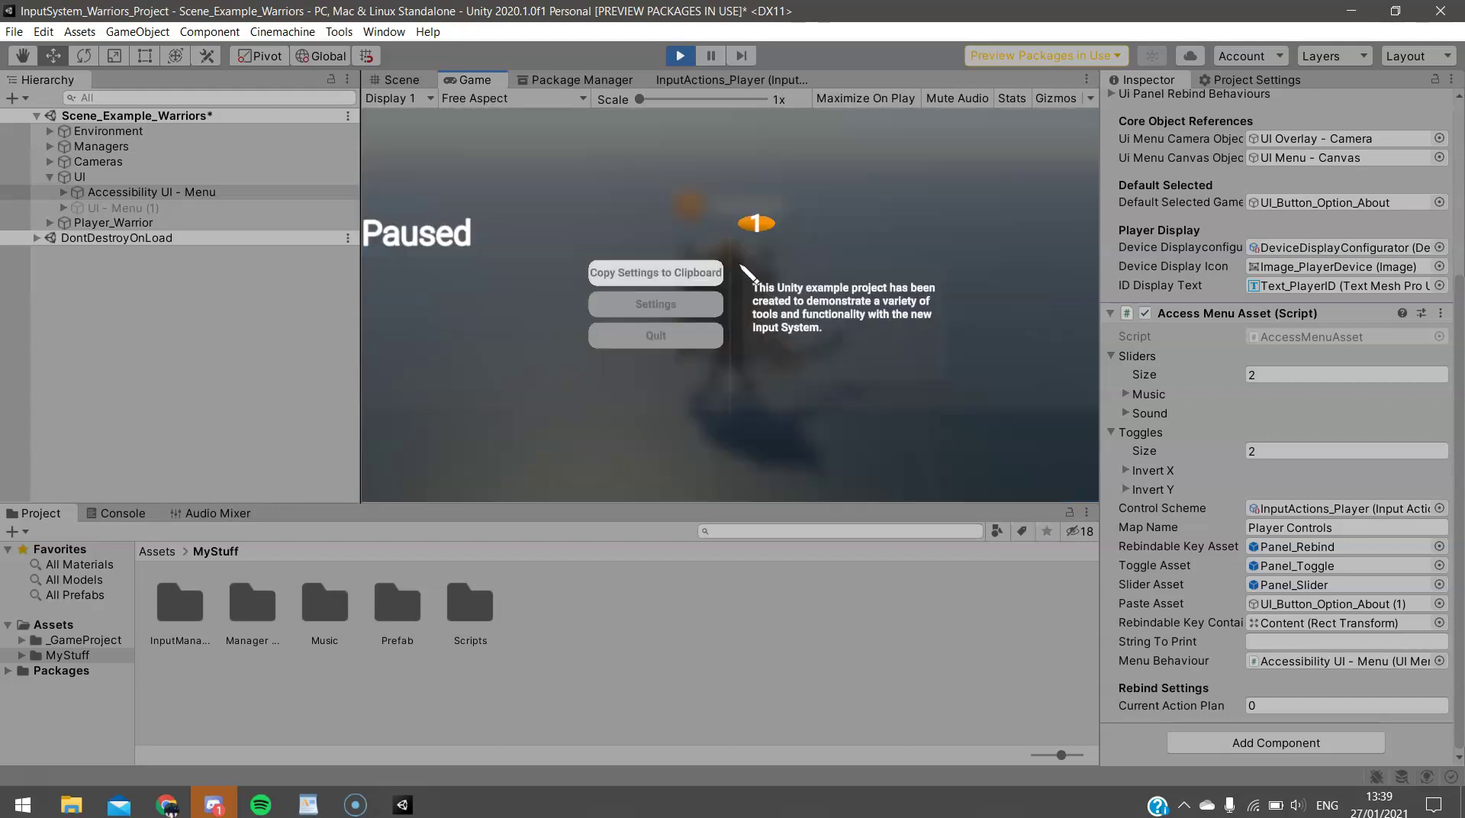
{"action": "left_click", "coordinate": [716, 303]}
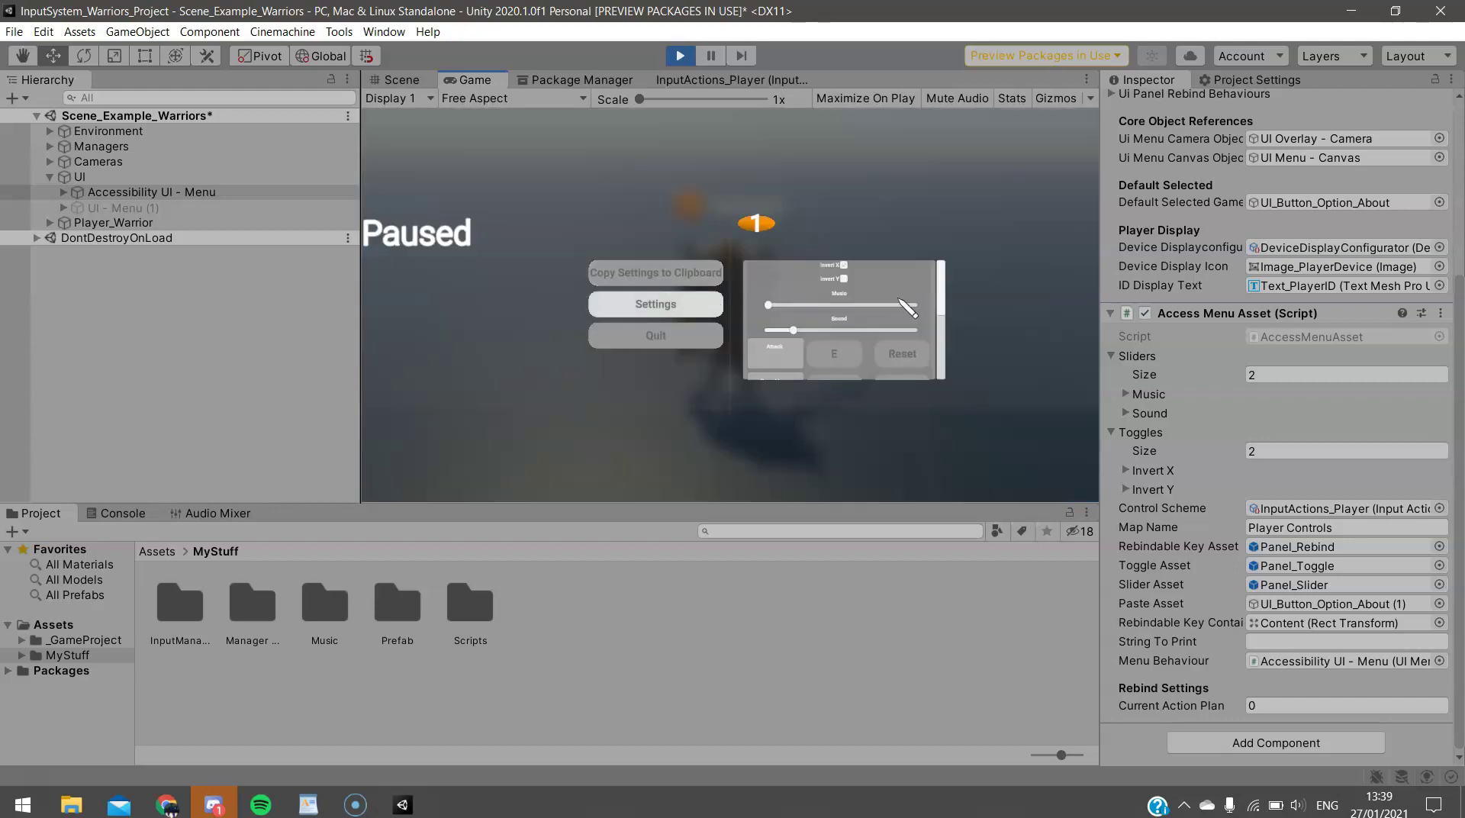
{"action": "mouse_move", "coordinate": [944, 285]}
{"action": "left_mouse_down"}
{"action": "mouse_move", "coordinate": [953, 338]}
{"action": "mouse_move", "coordinate": [955, 300]}
{"action": "left_mouse_up"}
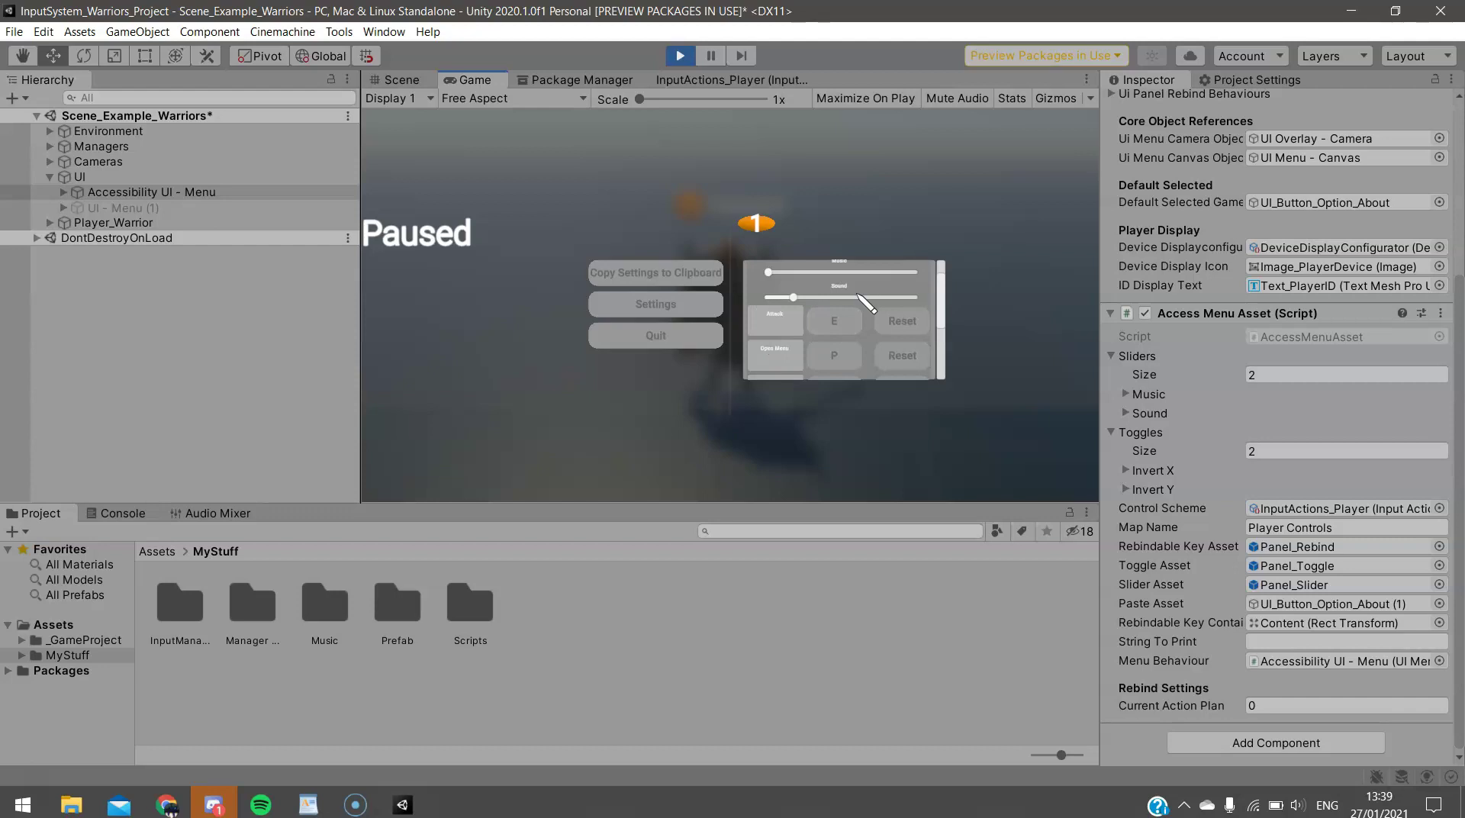
{"action": "left_click", "coordinate": [834, 322]}
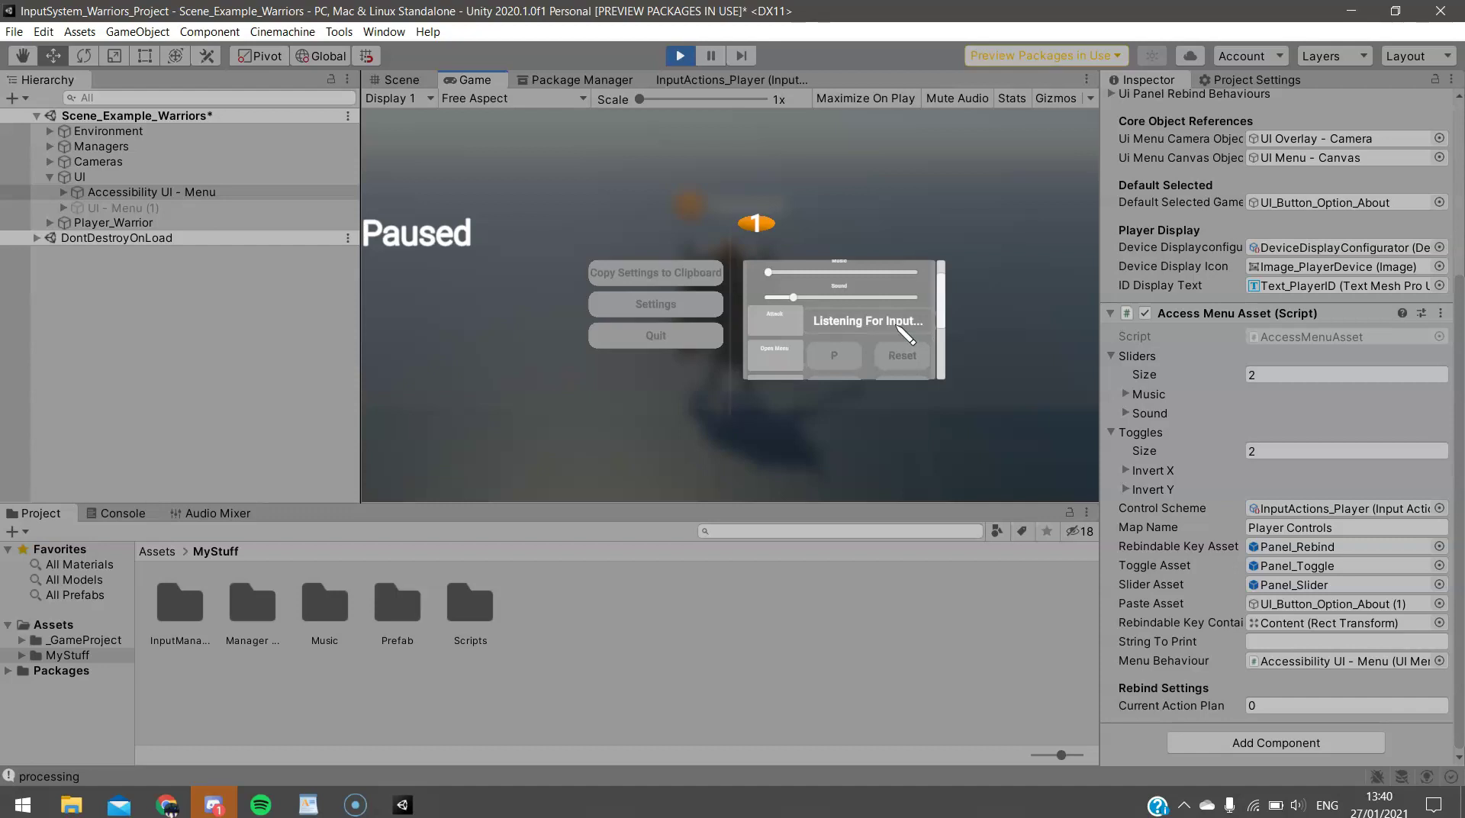
{"action": "key", "text": "c"}
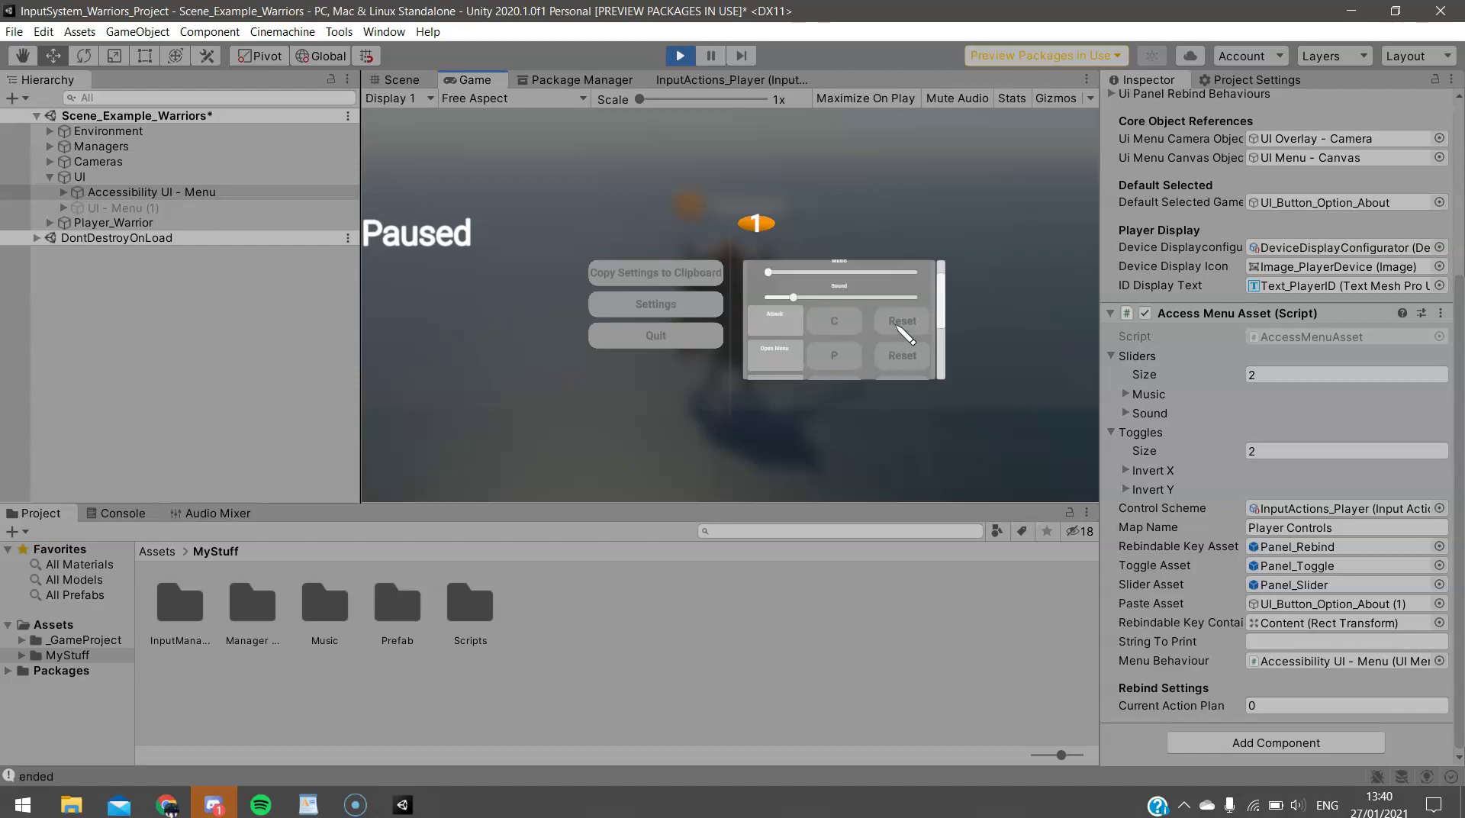
- Resume the game, test the warrior's rebound attack and movement, and stop play mode
{"action": "key", "text": "p"}
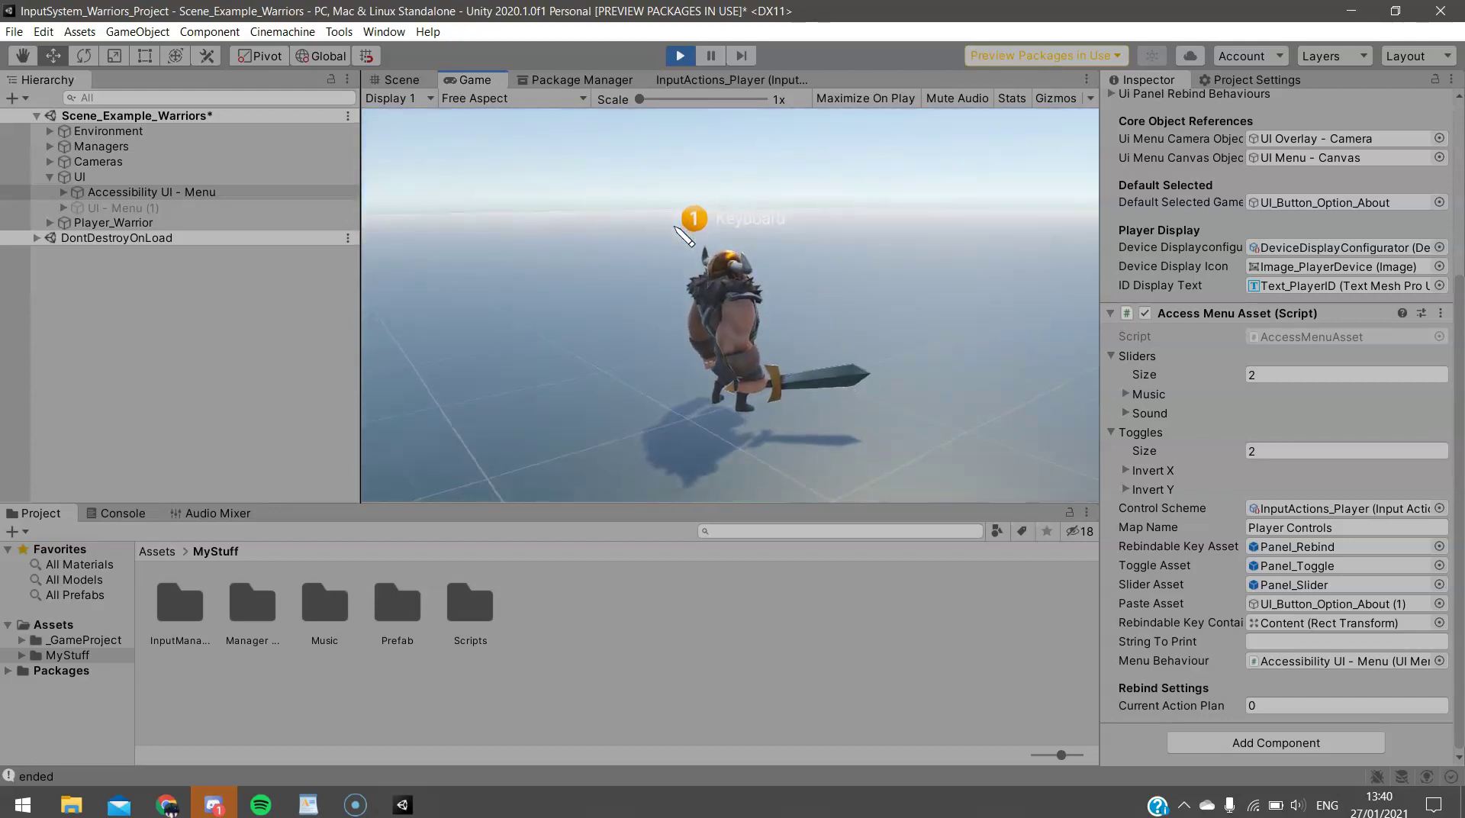
{"action": "key", "text": "space"}
{"action": "key", "text": "space"}
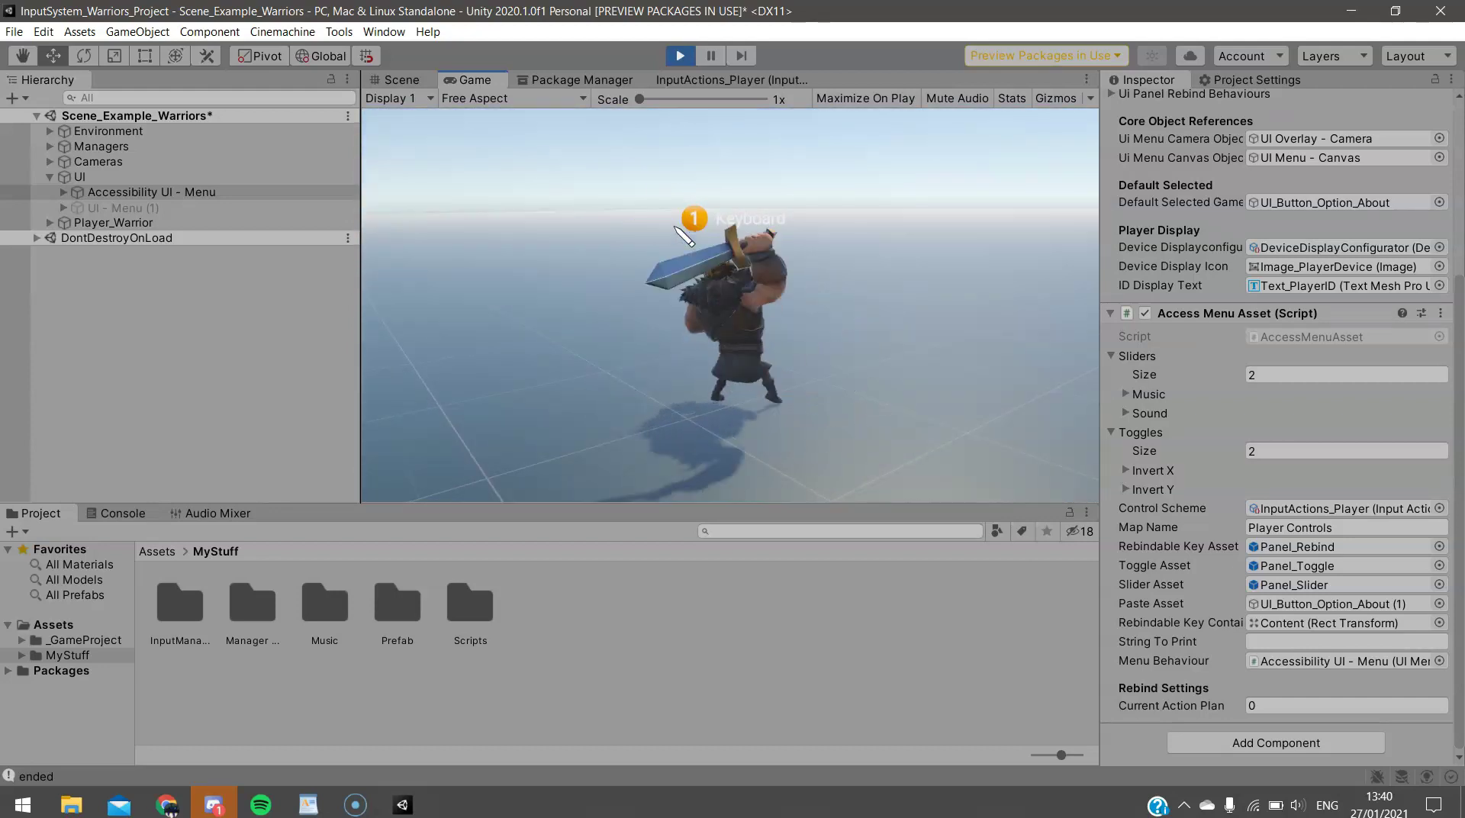
{"action": "key", "text": "w"}
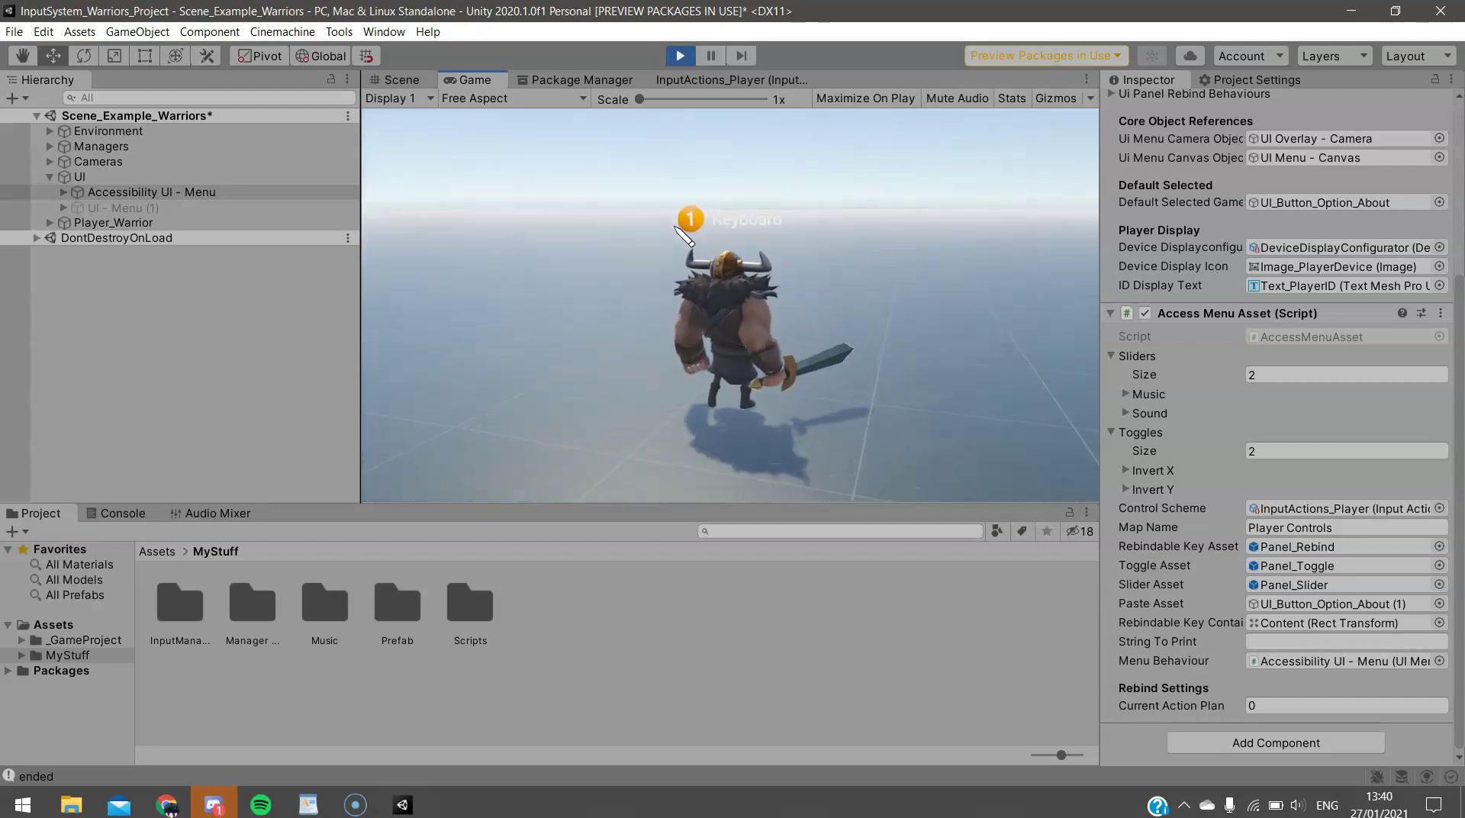
{"action": "key", "text": "Escape"}
{"action": "key", "text": "ctrl+p"}
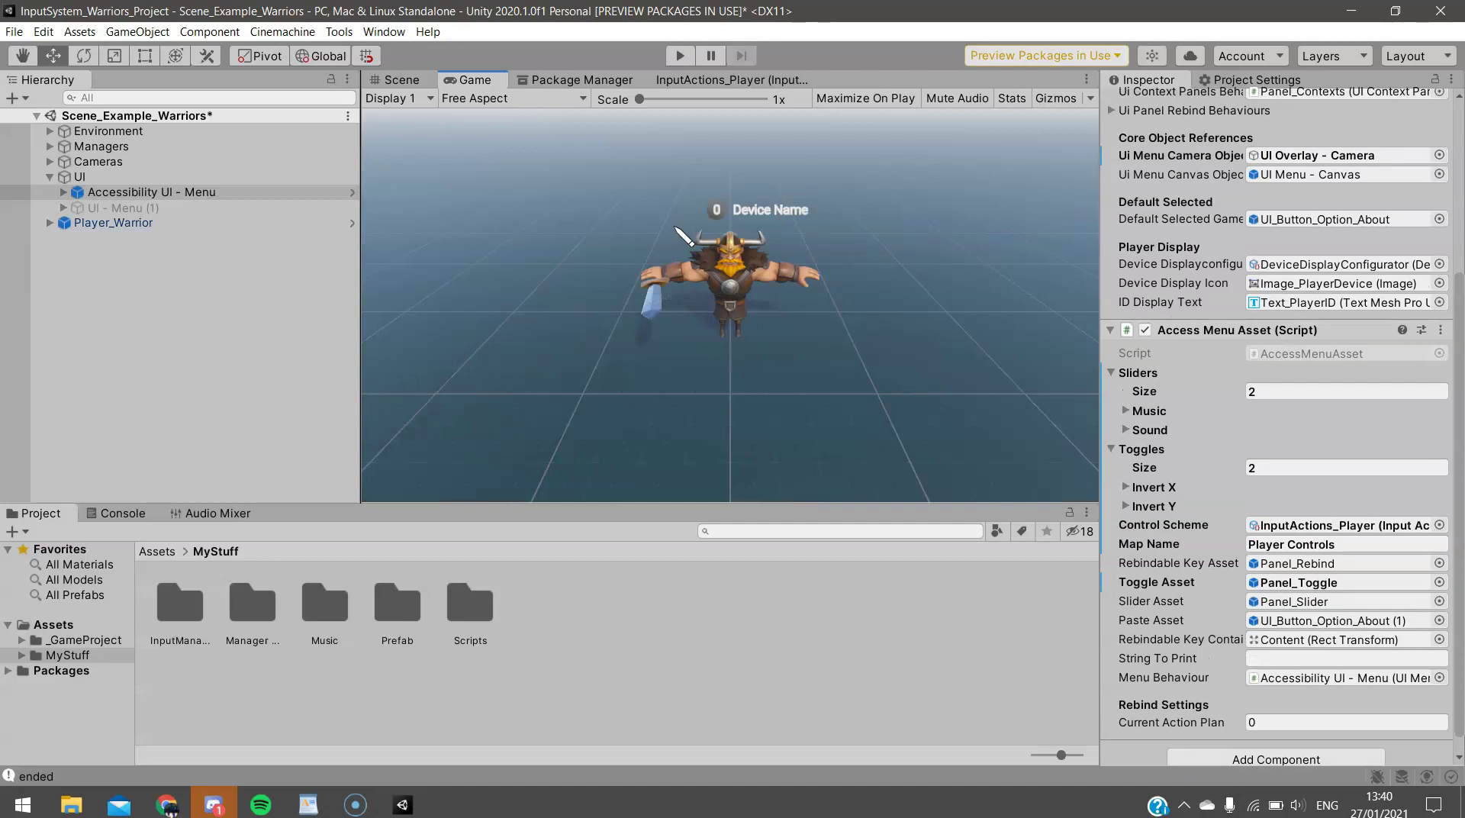
- Run the scene again and test moving the warrior in several directions
{"action": "key", "text": "ctrl+p"}
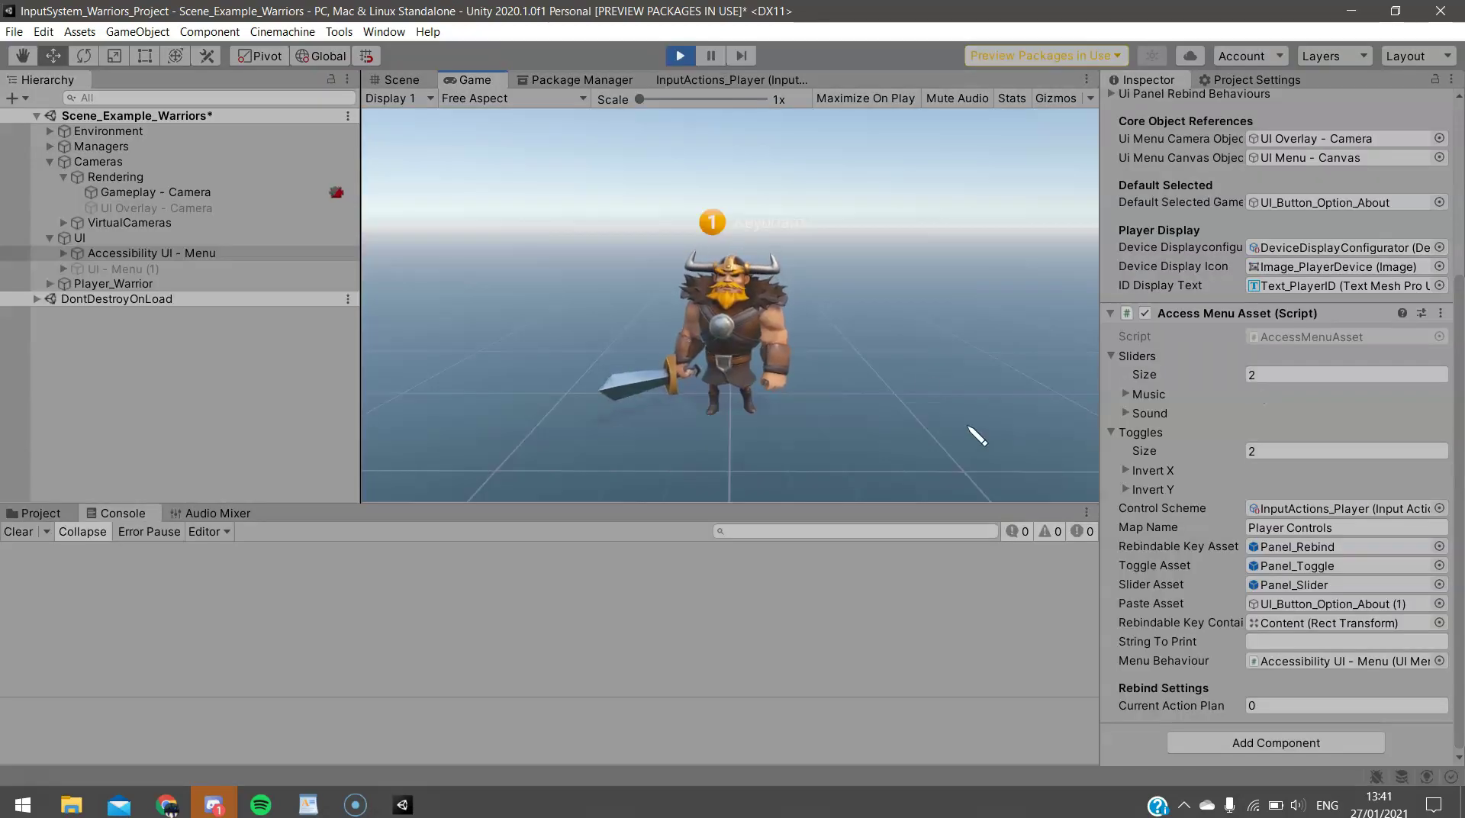
{"action": "key", "text": "s"}
{"action": "key", "text": "d"}
{"action": "key", "text": "w"}
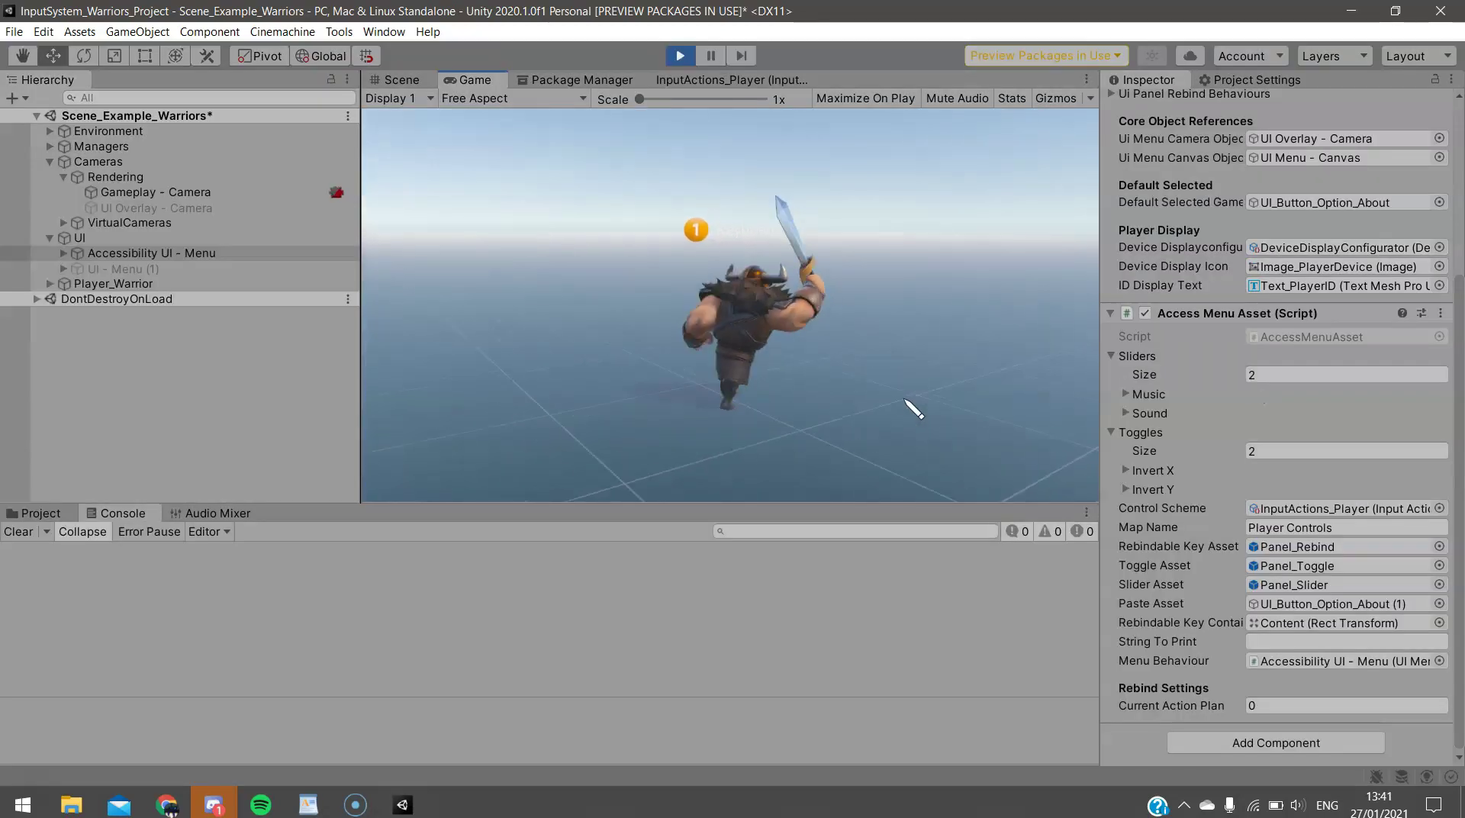
- Keep running the warrior around the scene to test forward, sideways and backward movement
{"action": "key", "text": "d"}
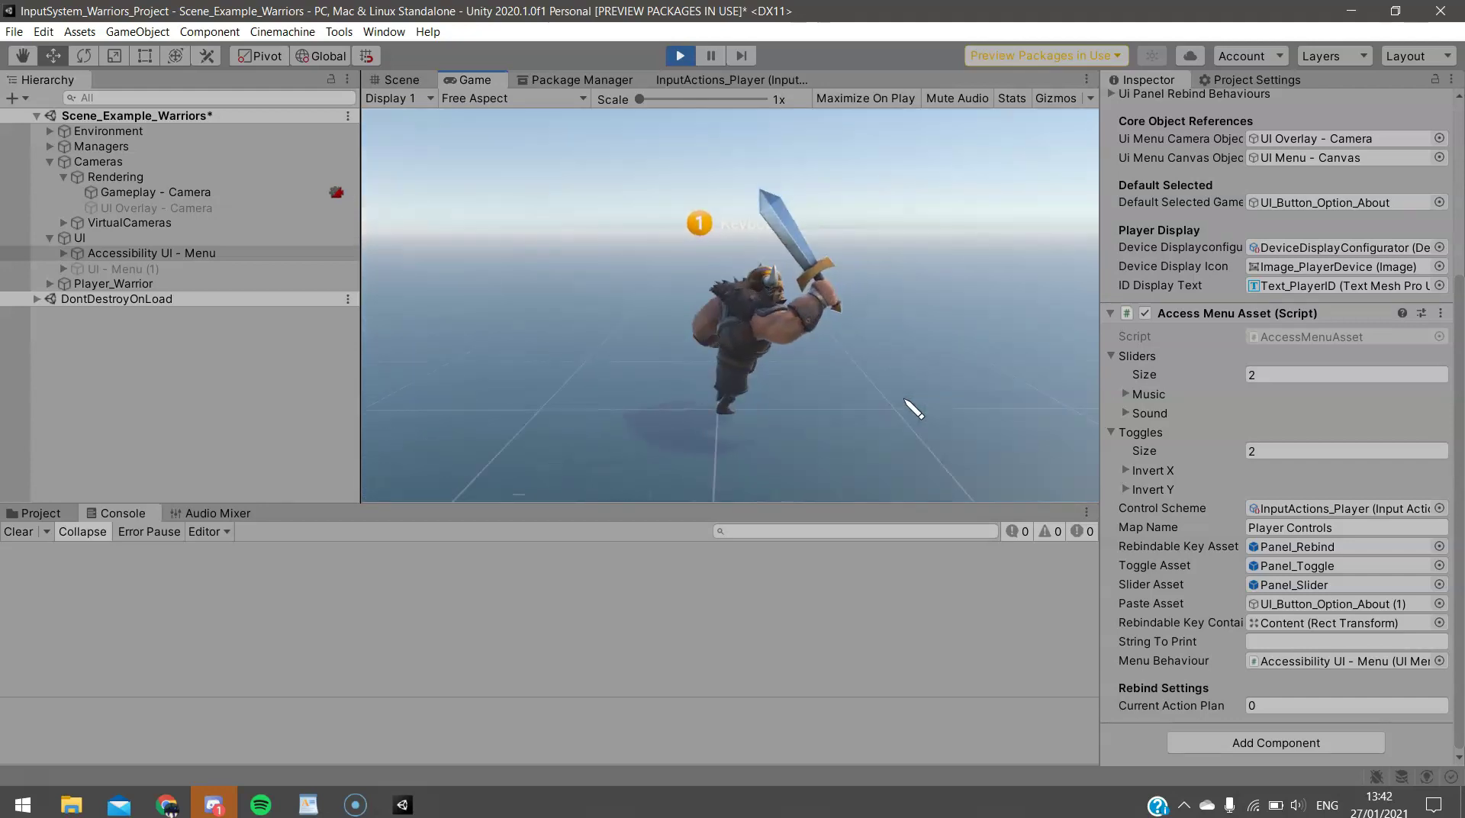
{"action": "key", "text": "w"}
{"action": "key", "text": "a"}
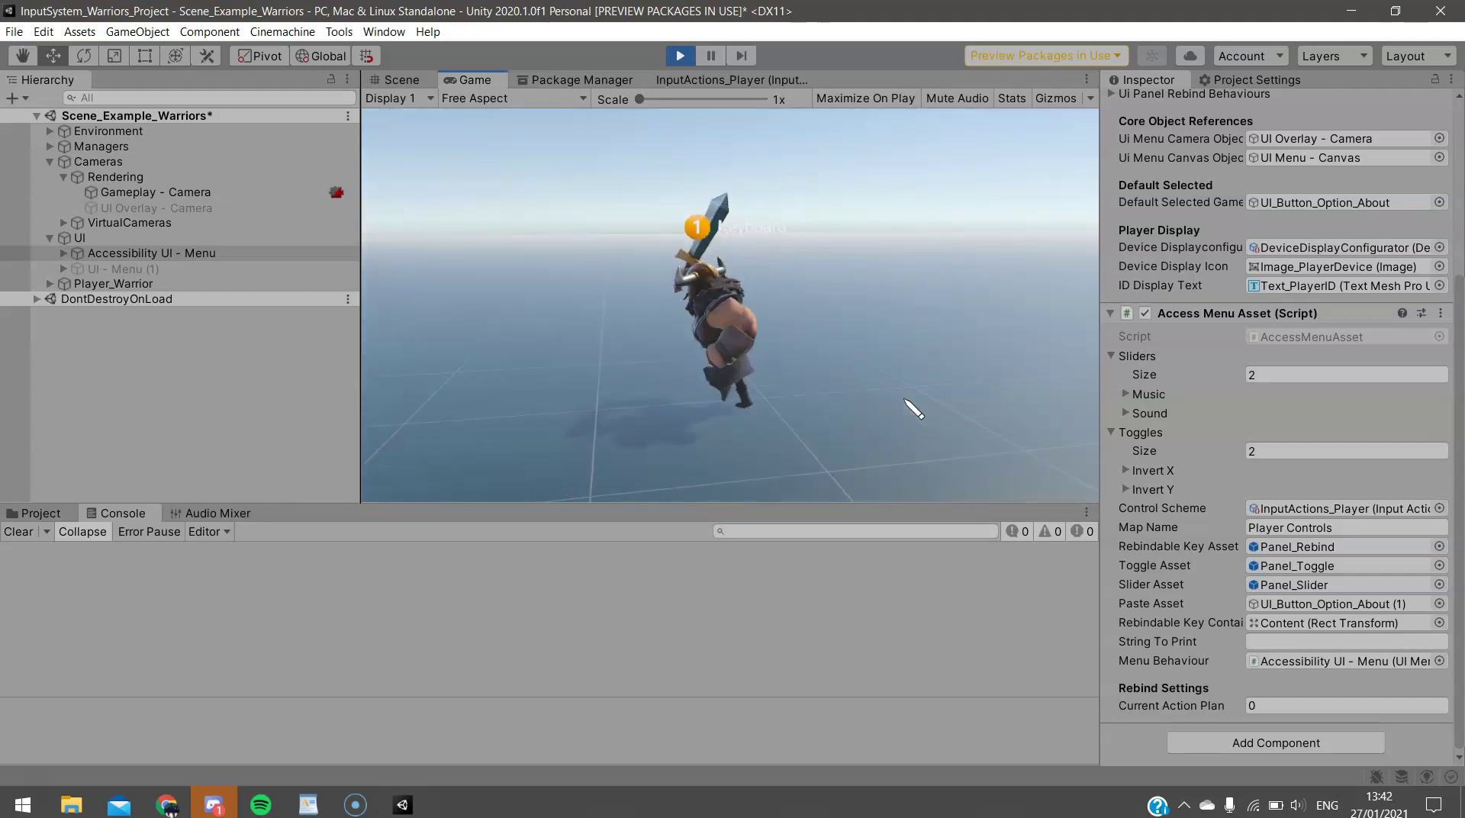
{"action": "key", "text": "w"}
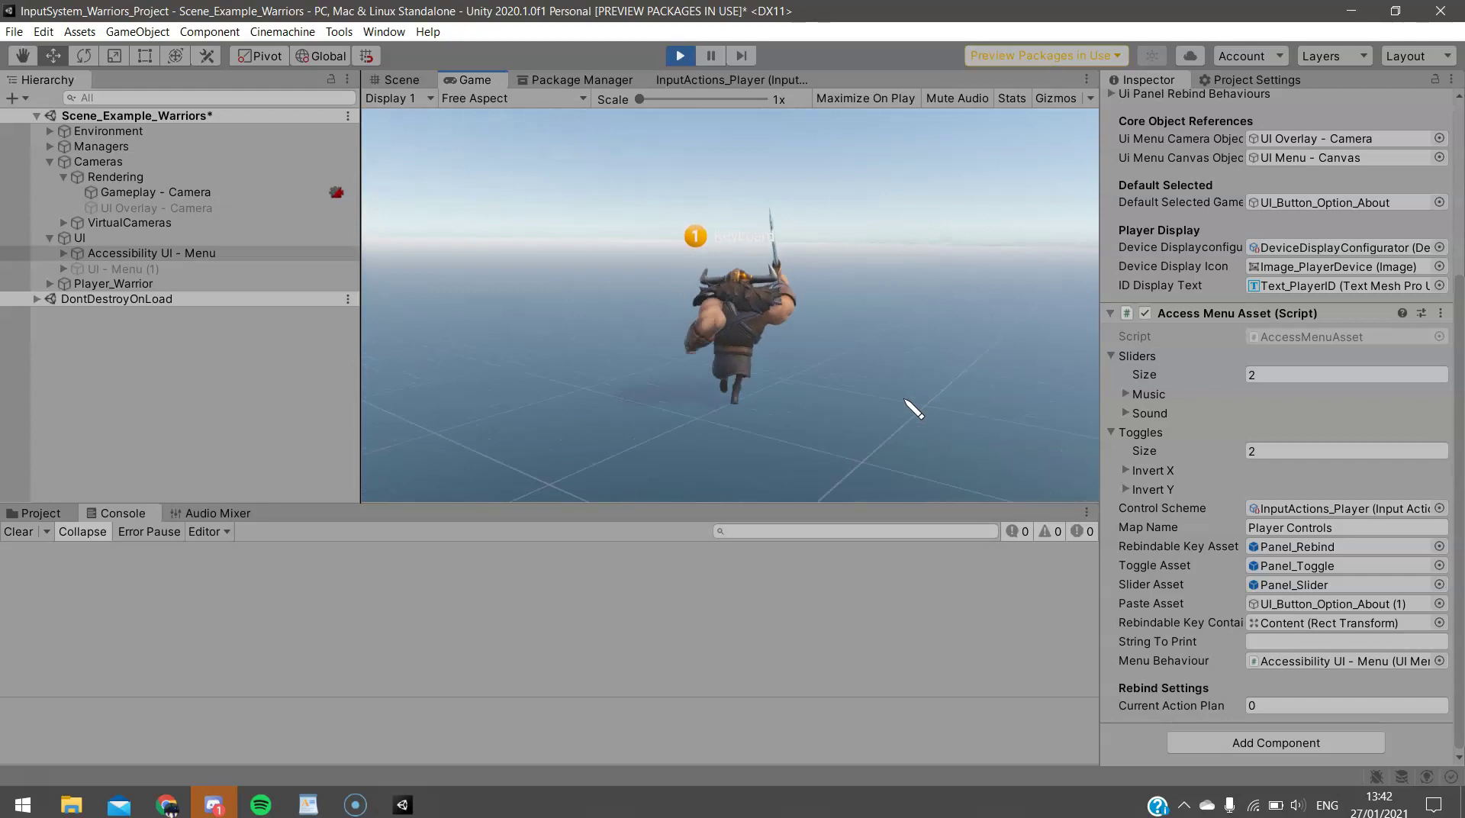
{"action": "key", "text": "s"}
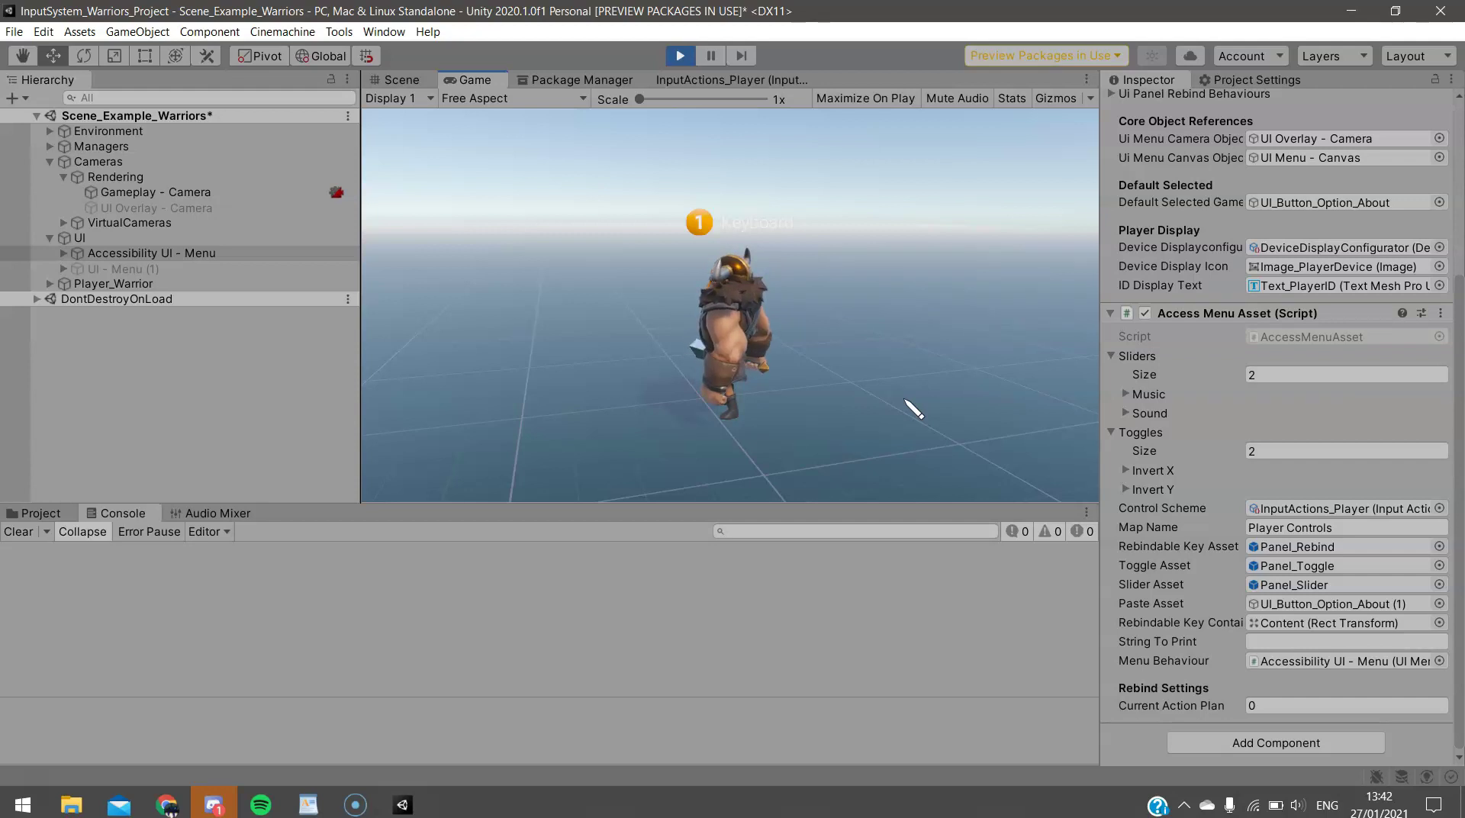
- Pause the game, copy its settings to the clipboard, and paste the settings string into a new WordPad document
{"action": "key", "text": "Escape"}
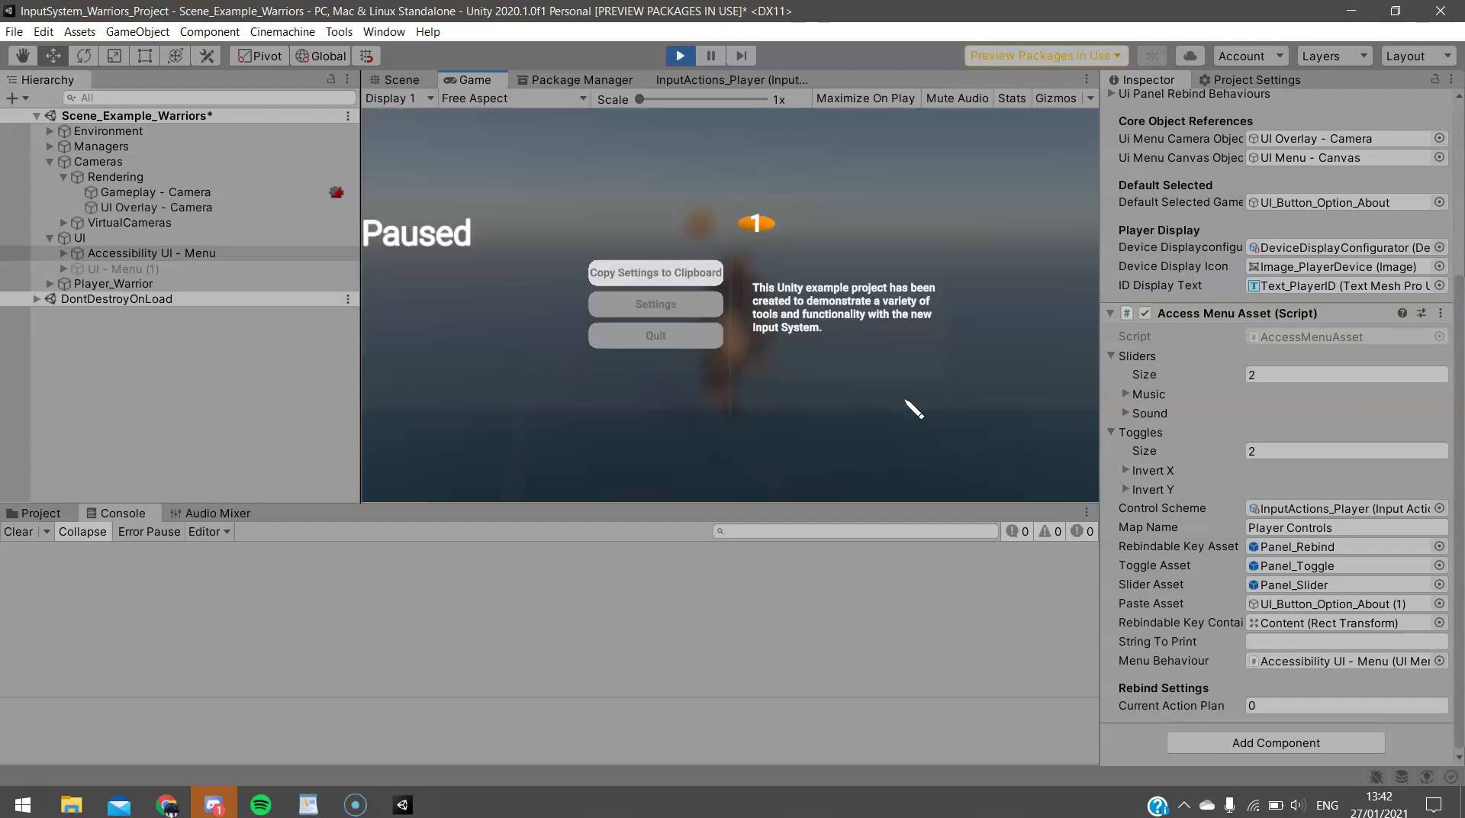
{"action": "left_click", "coordinate": [603, 277]}
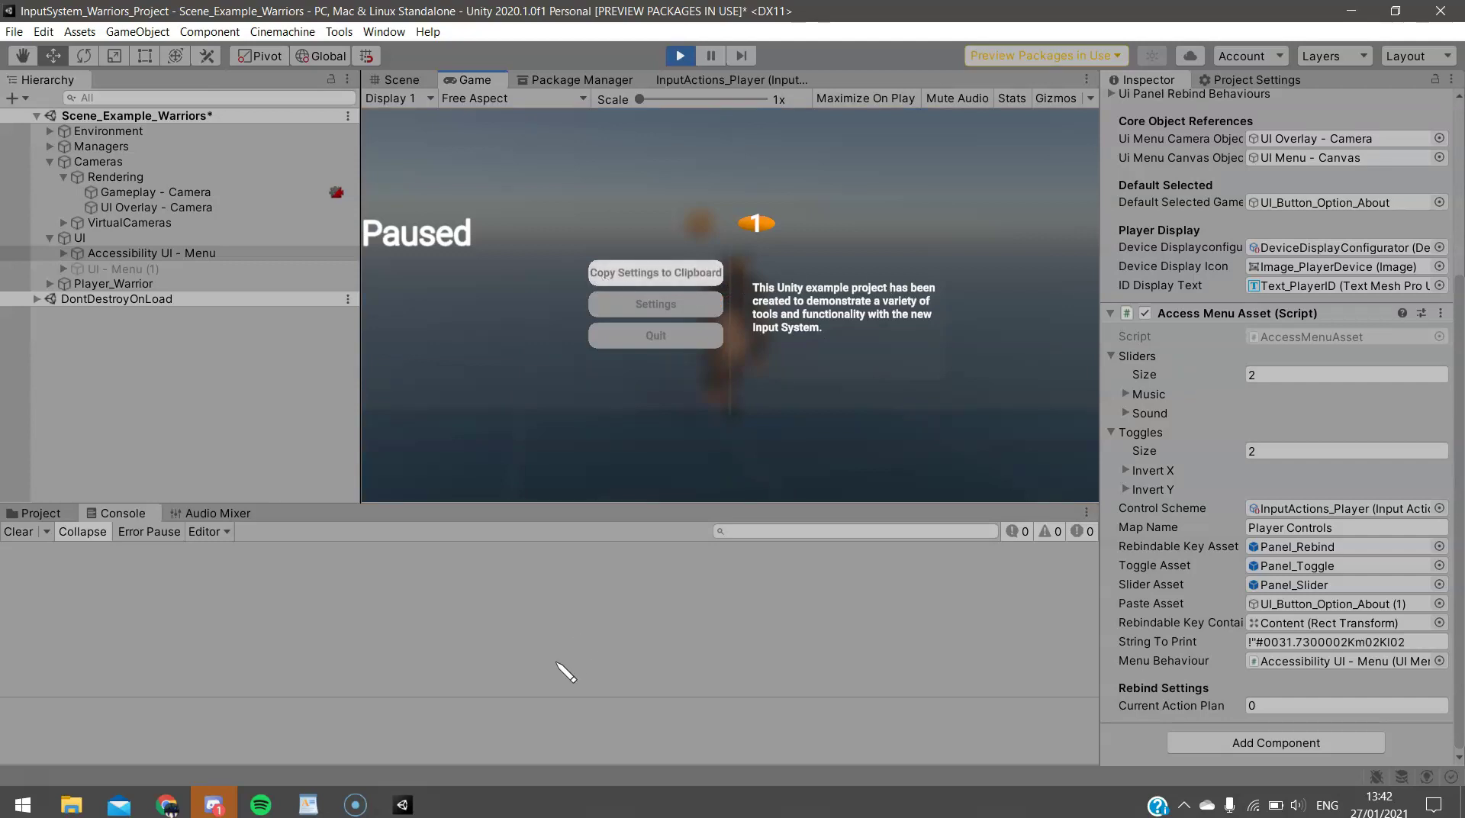
{"action": "mouse_move", "coordinate": [309, 808]}
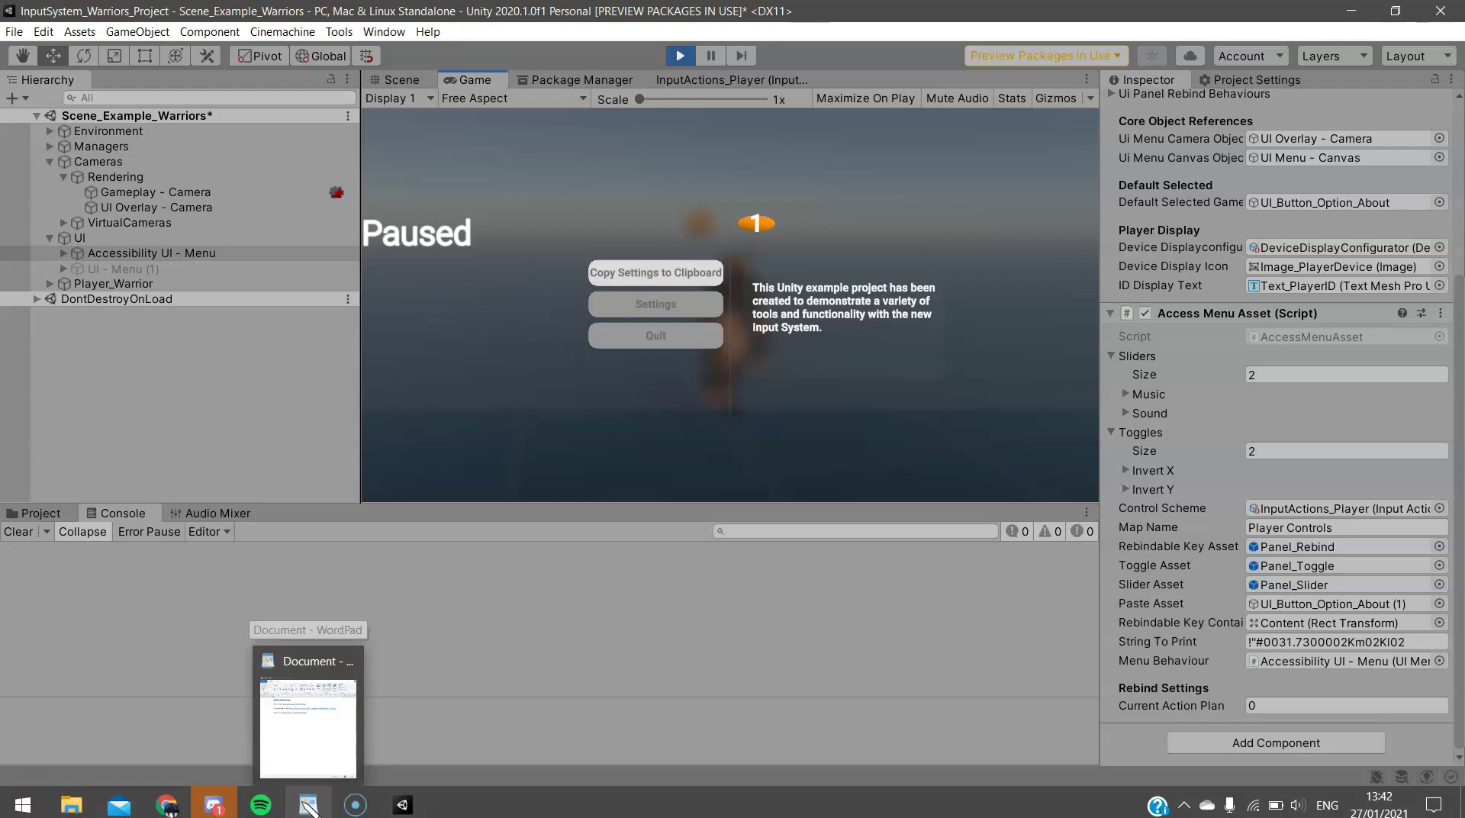
{"action": "key", "text": "super"}
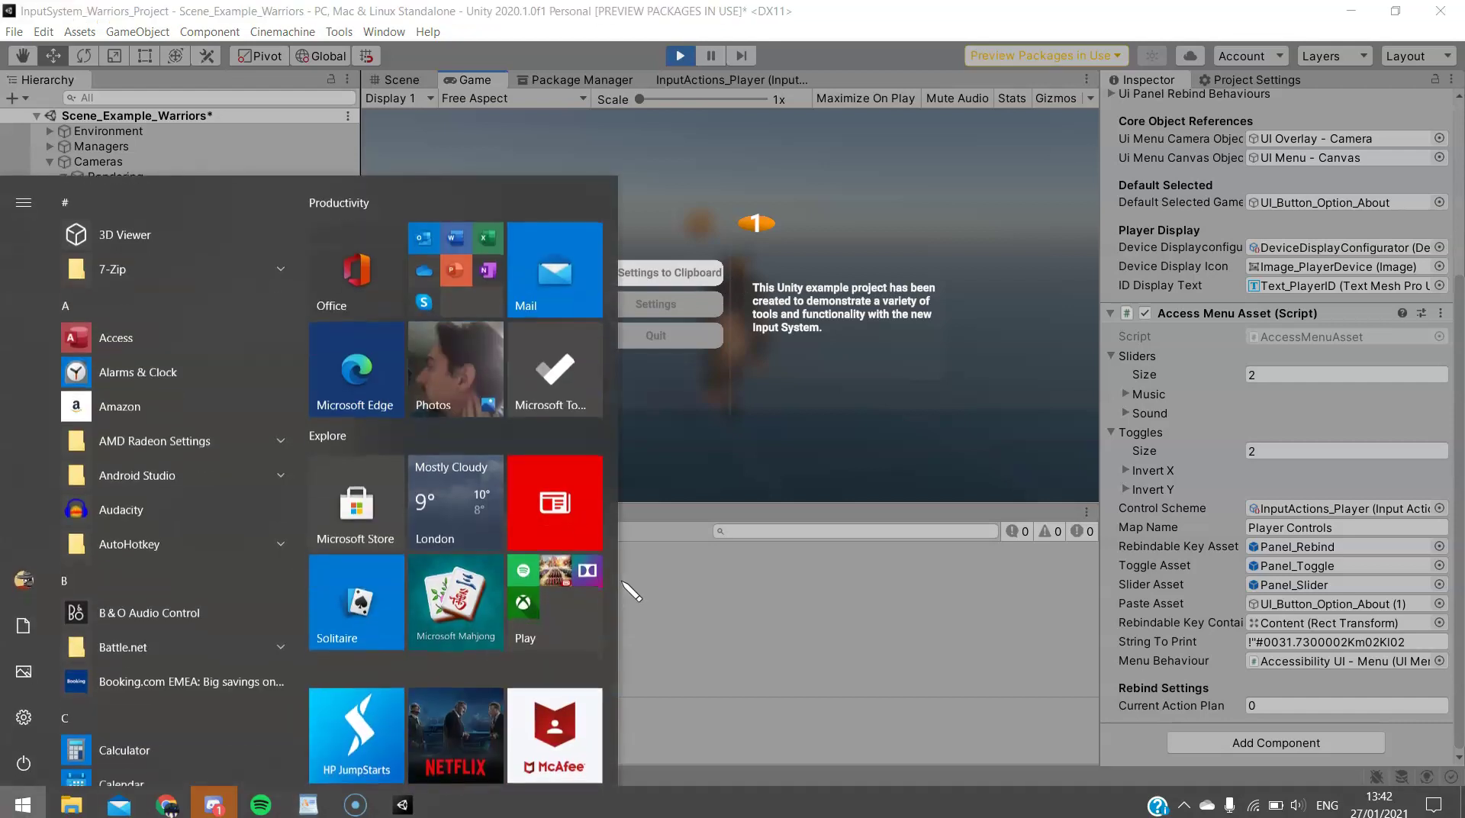
{"action": "type", "text": "wordpad"}
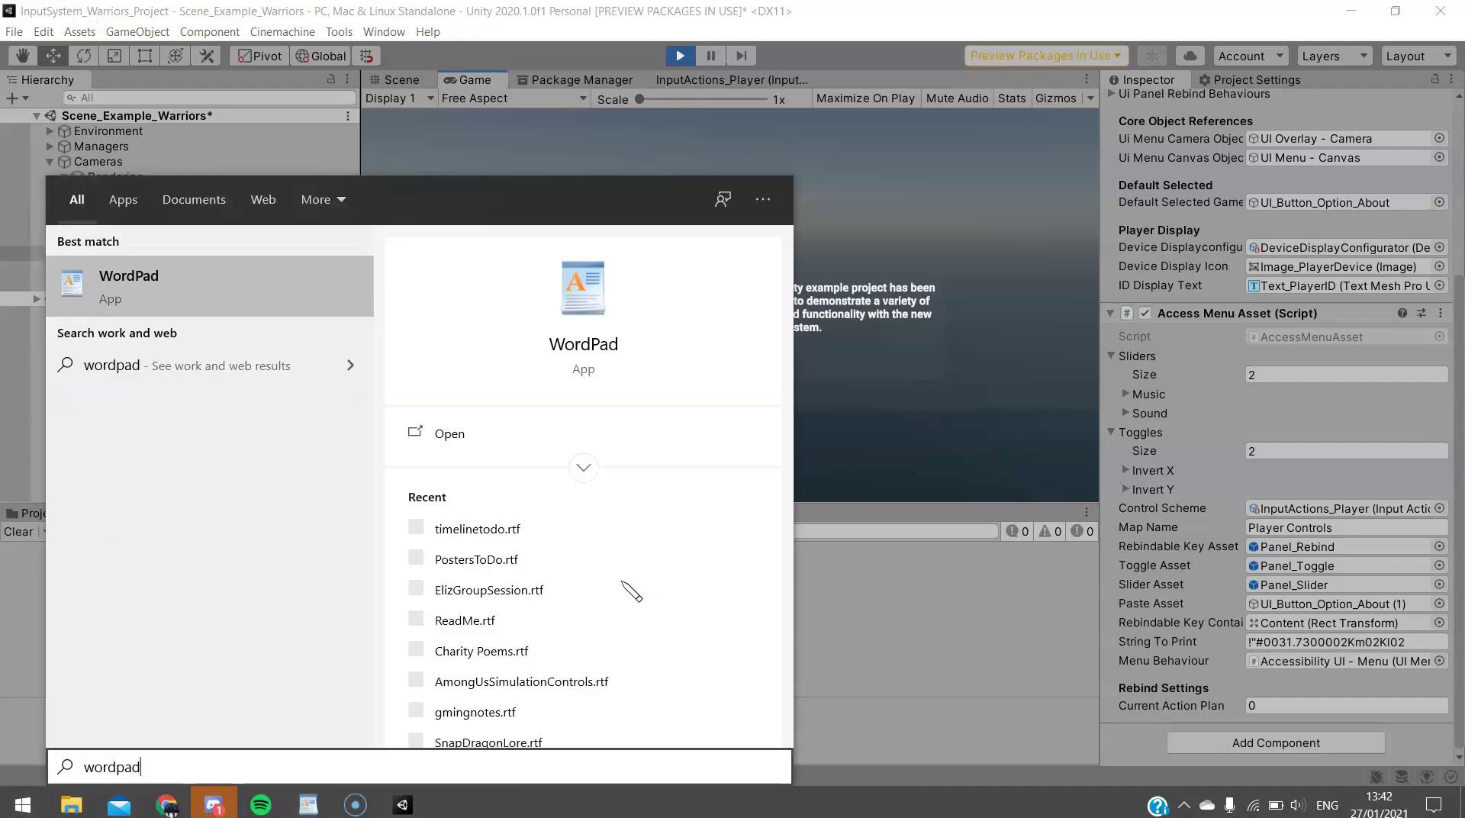
{"action": "key", "text": "Return"}
{"action": "key", "text": "ctrl+v"}
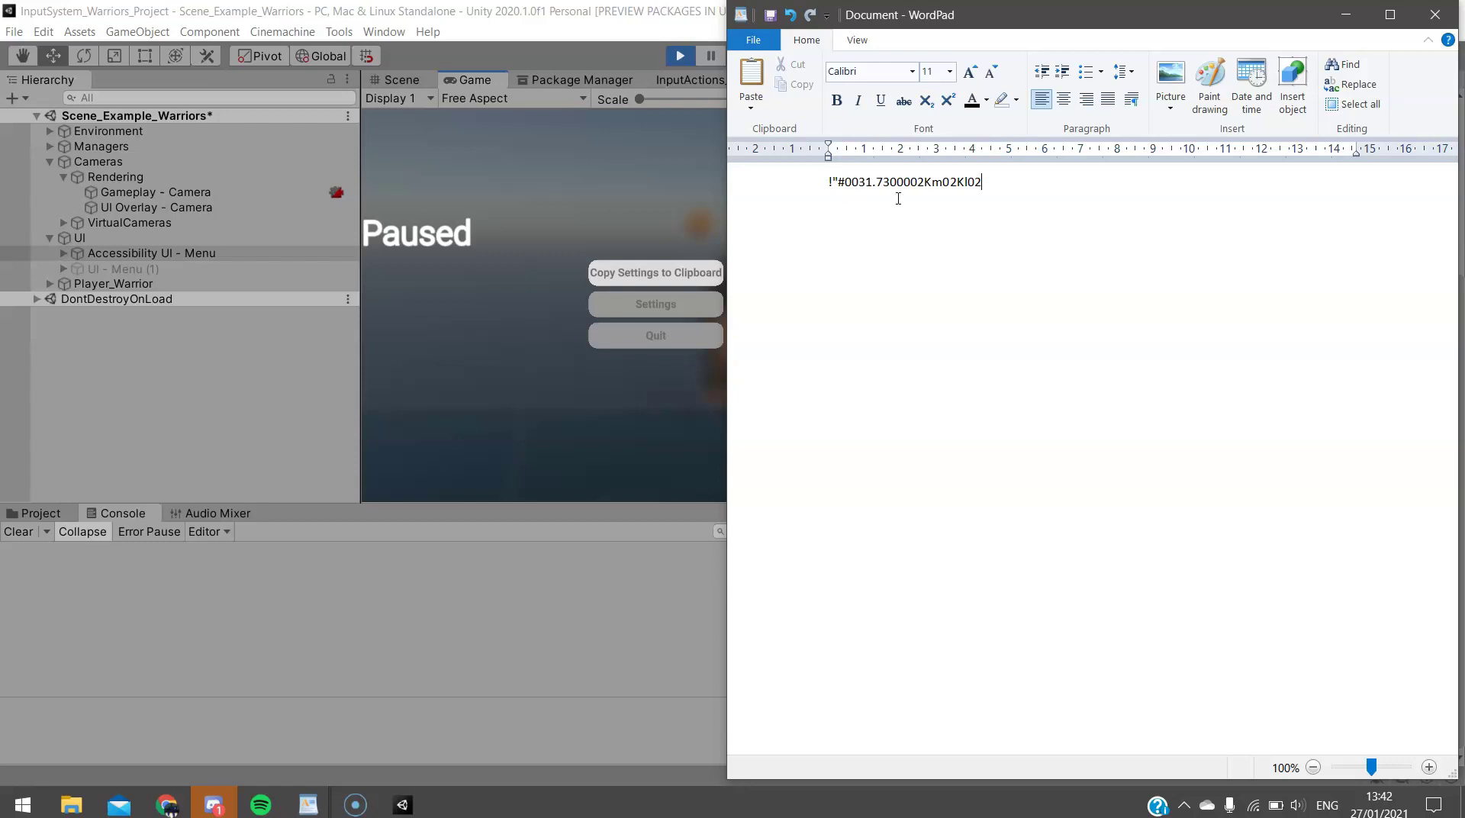
- Raise the Music slider in the paused game's Settings, resume the game and pause it again
{"action": "left_click", "coordinate": [632, 306]}
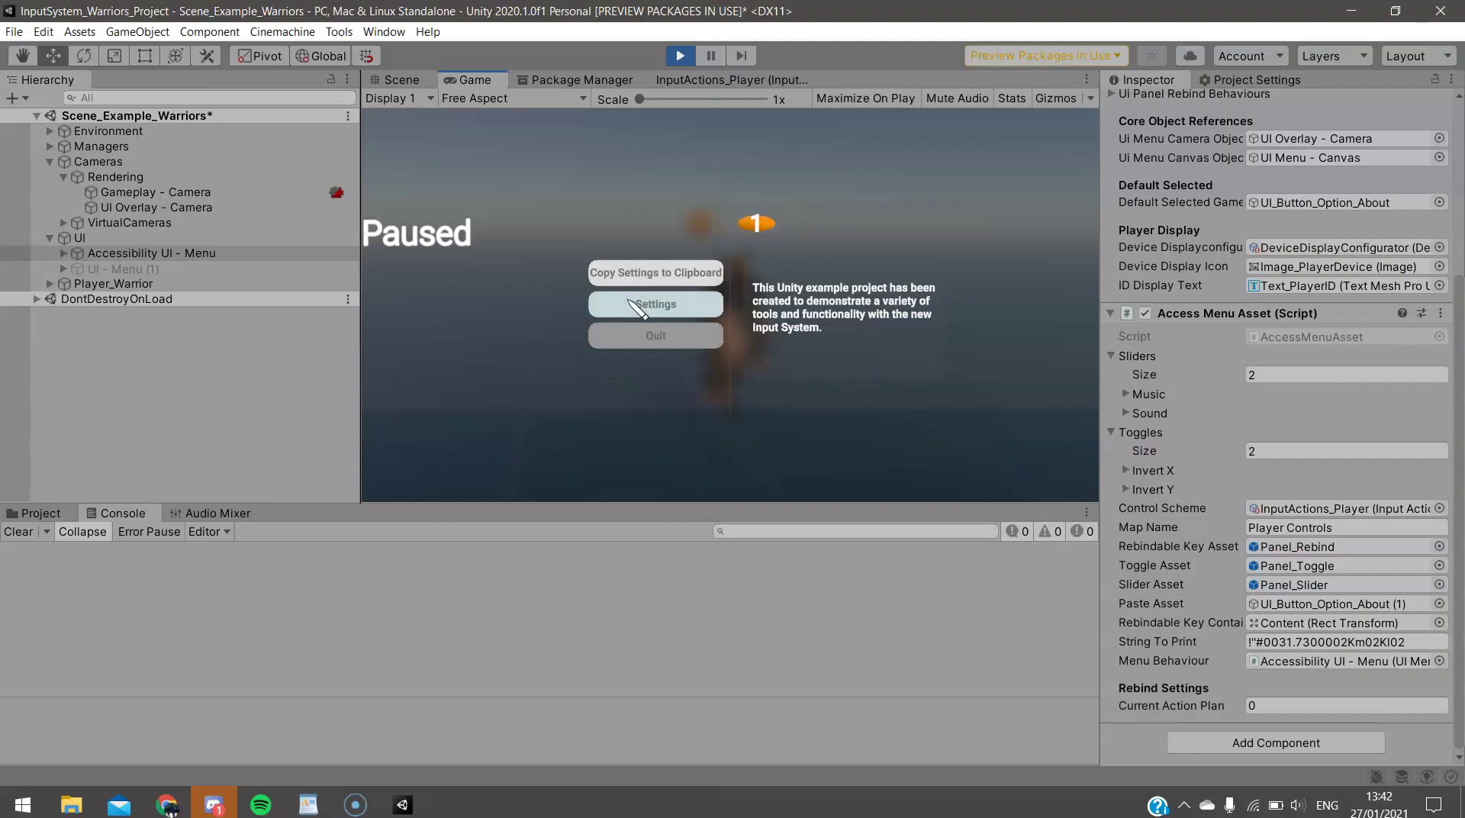
{"action": "left_click", "coordinate": [632, 305]}
{"action": "left_click_drag", "start_coordinate": [949, 301], "coordinate": [952, 249]}
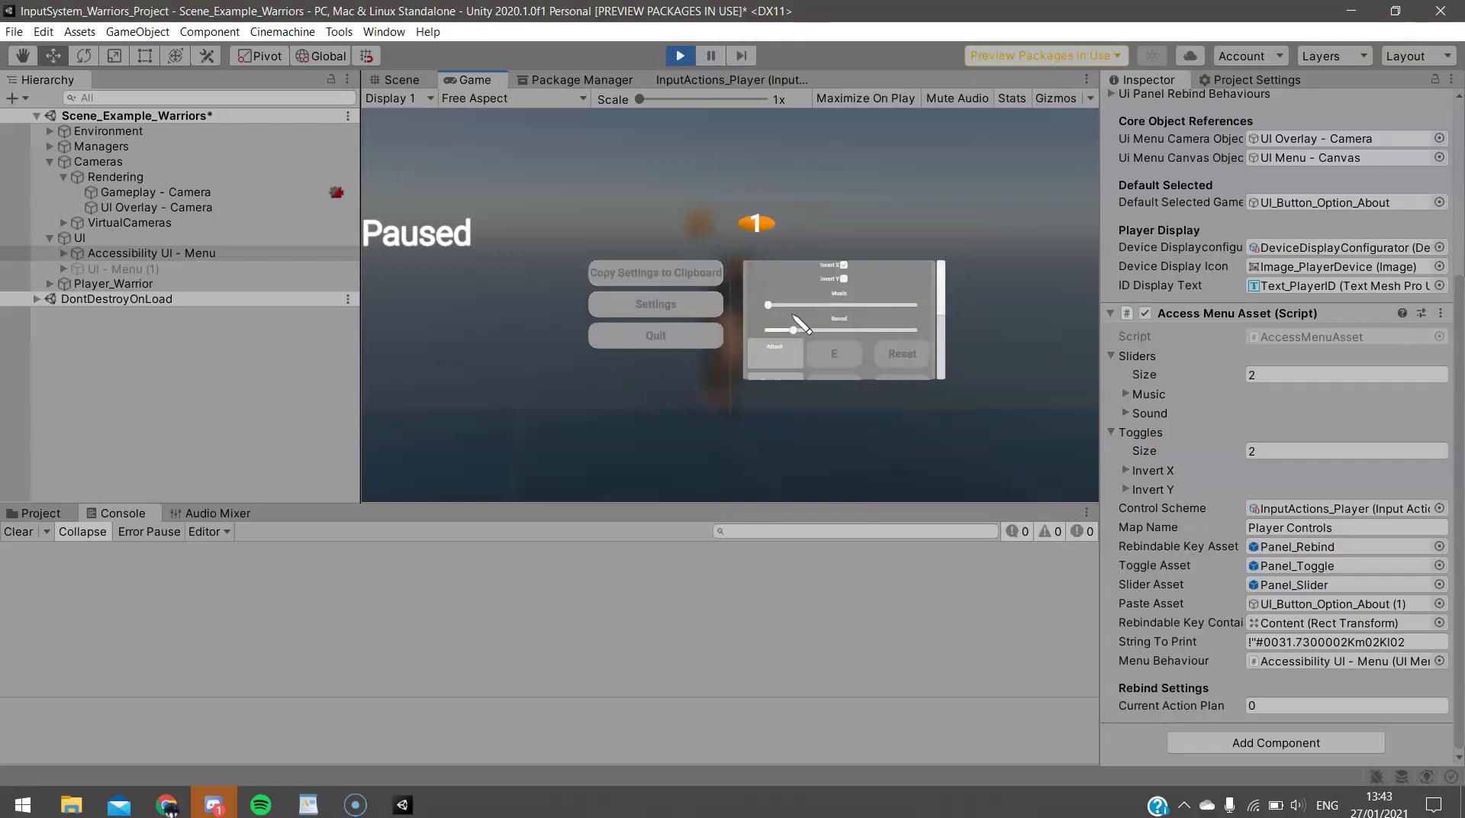
{"action": "left_click_drag", "start_coordinate": [769, 305], "coordinate": [812, 305]}
{"action": "key", "text": "Escape"}
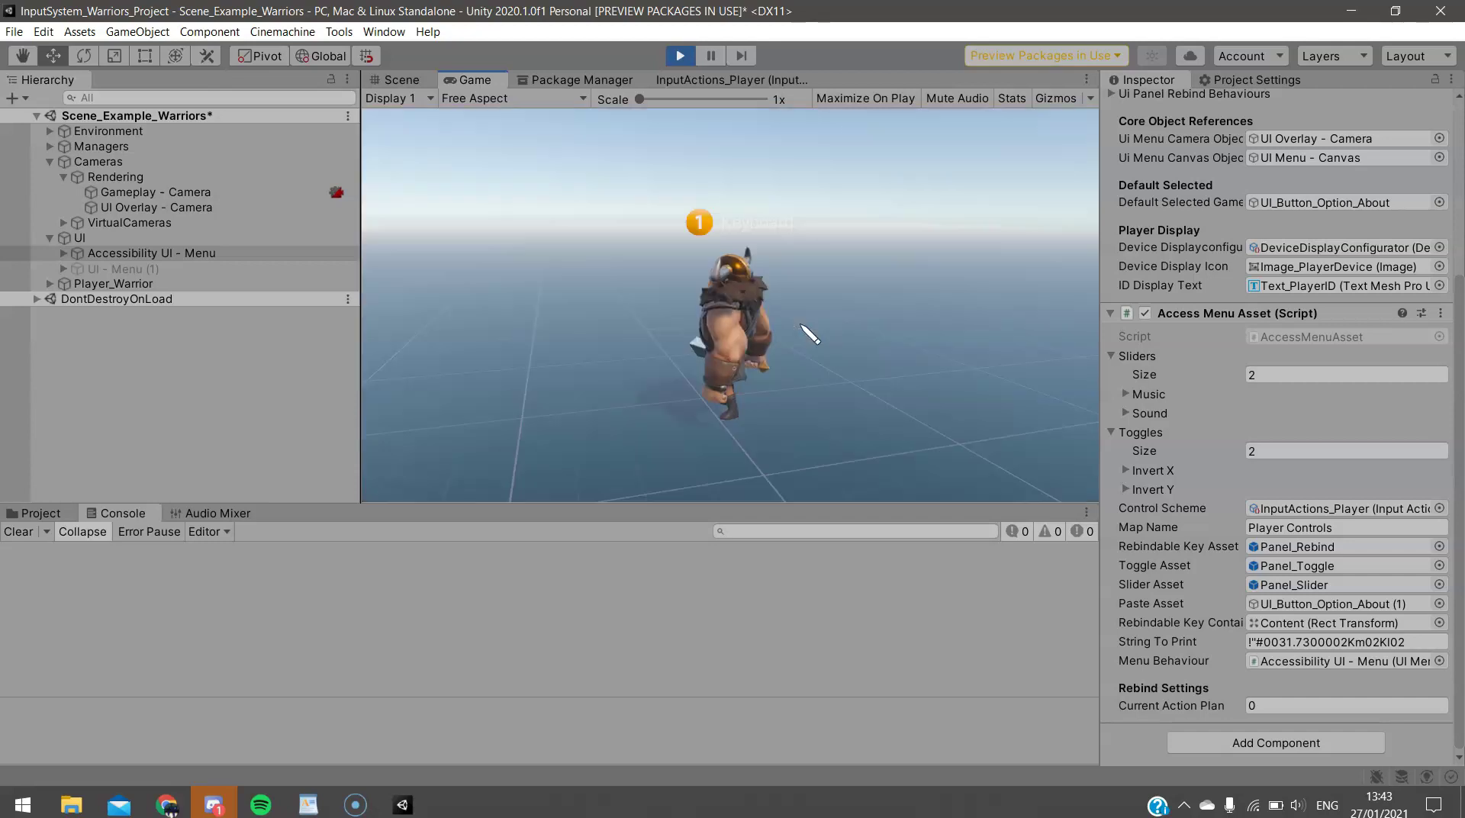
{"action": "key", "text": "Escape"}
- Try to replace the settings string in the WordPad document with the clipboard contents
{"action": "key", "text": "alt+Tab"}
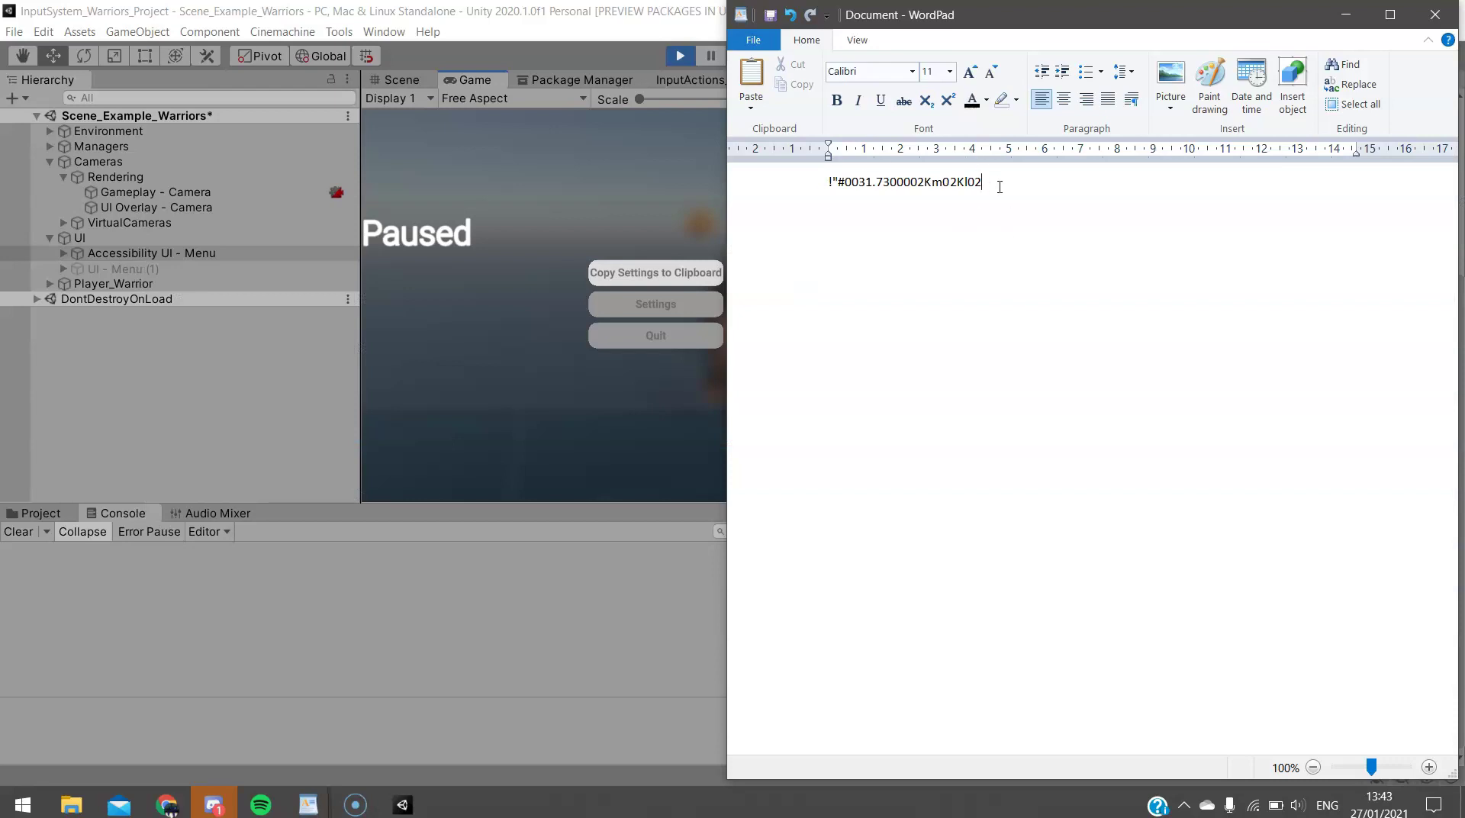
{"action": "key", "text": "ctrl+a"}
{"action": "key", "text": "alt+Tab"}
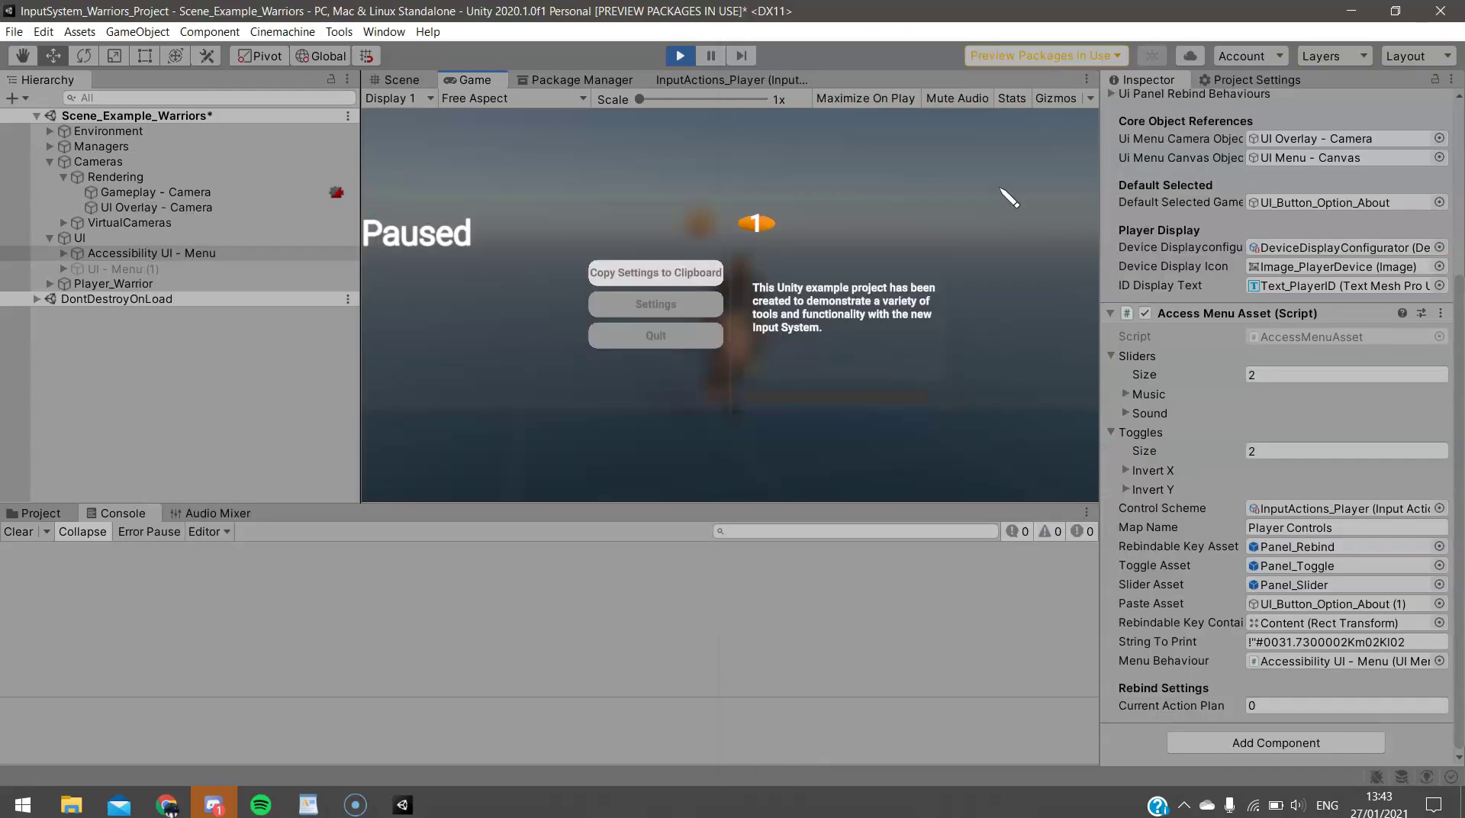
{"action": "left_click", "coordinate": [747, 429]}
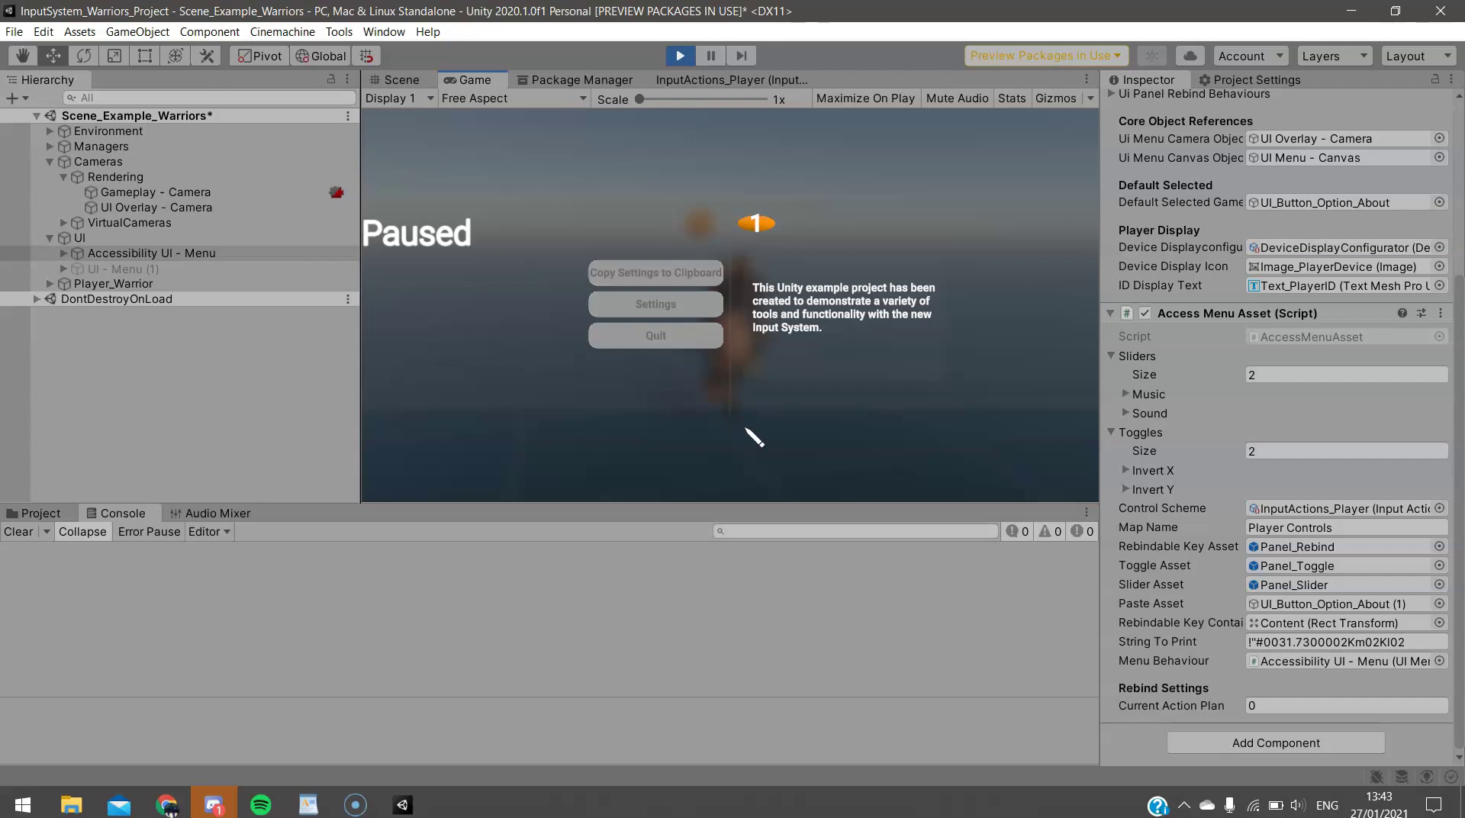
{"action": "key", "text": "alt+Tab"}
{"action": "key", "text": "ctrl+v"}
{"action": "key", "text": "ctrl+a"}
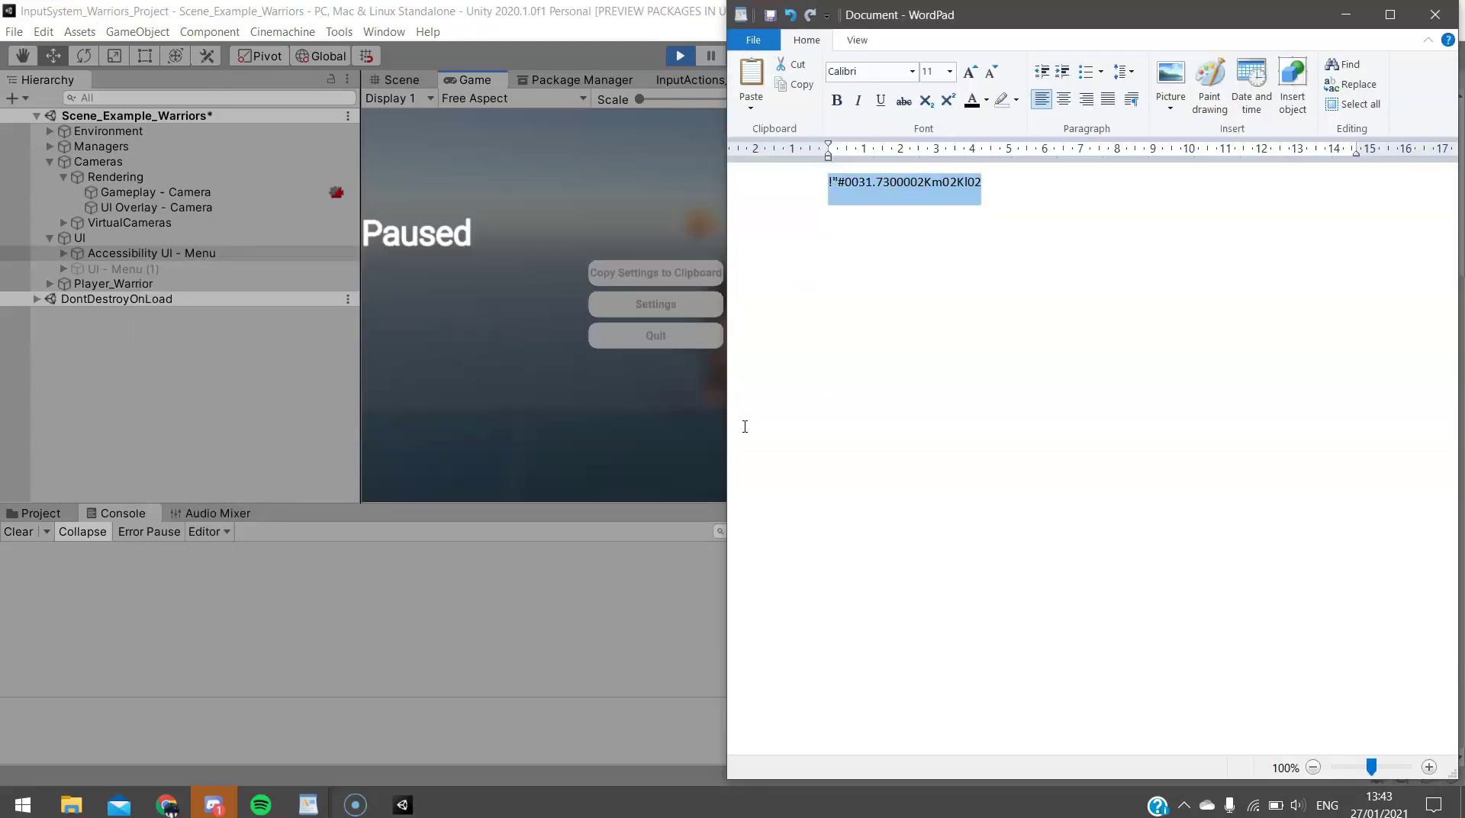
- Copy the game's updated settings to the clipboard, check the WordPad document, and return to the paused game
{"action": "key", "text": "alt+Tab"}
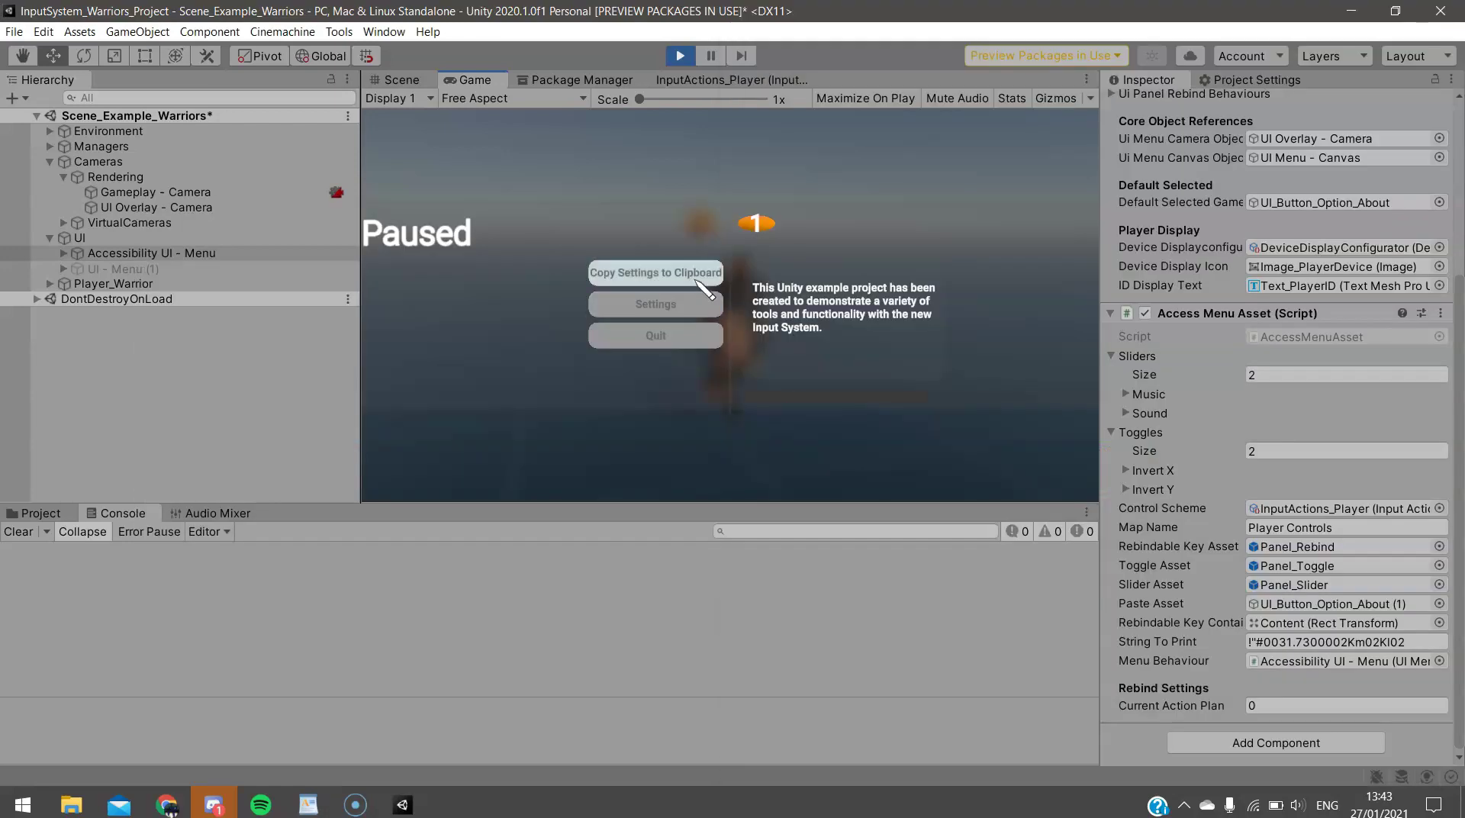
{"action": "left_click", "coordinate": [695, 281]}
{"action": "key", "text": "alt+Tab"}
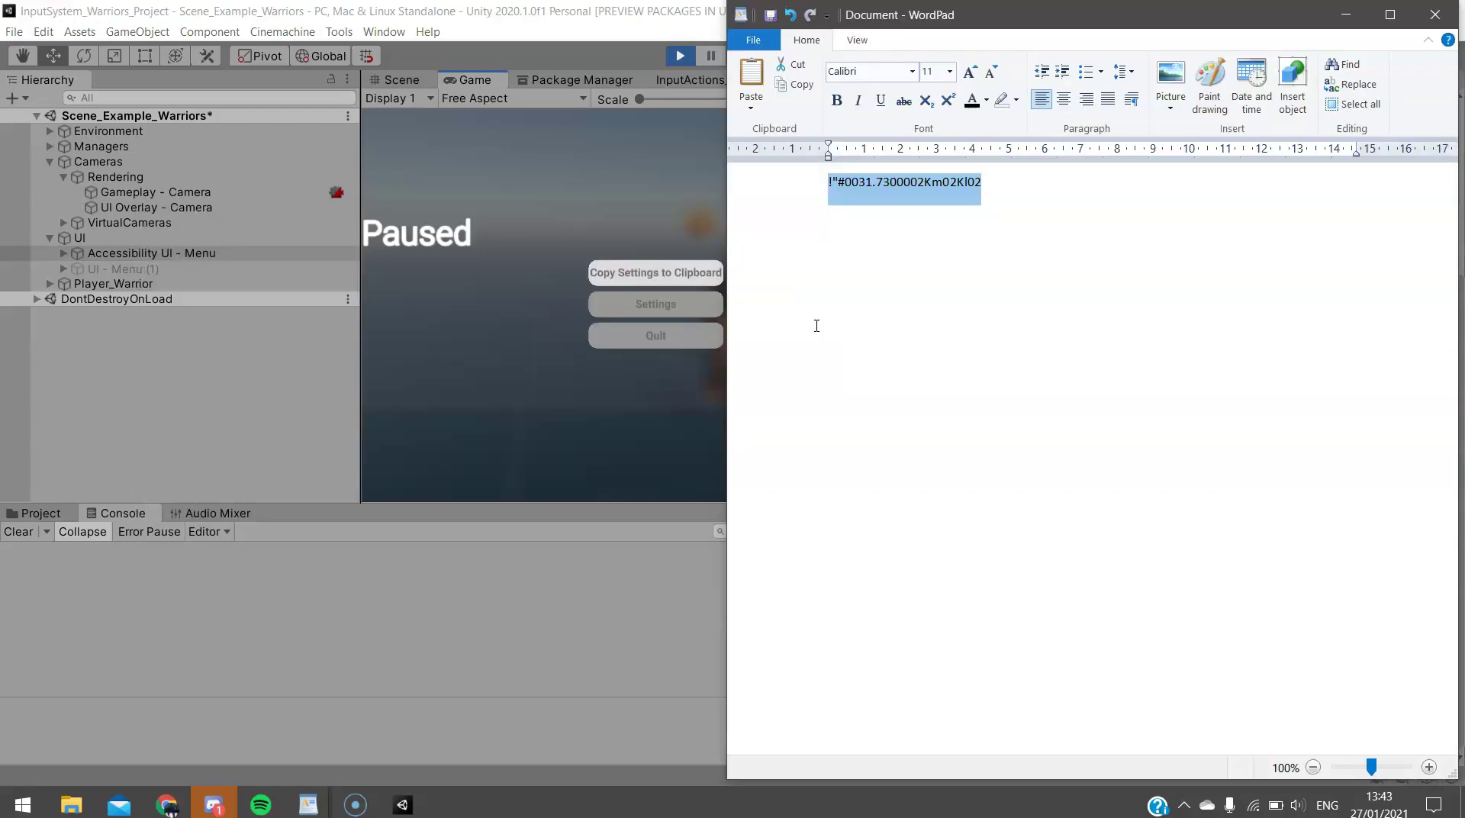
{"action": "key", "text": "alt+Tab"}
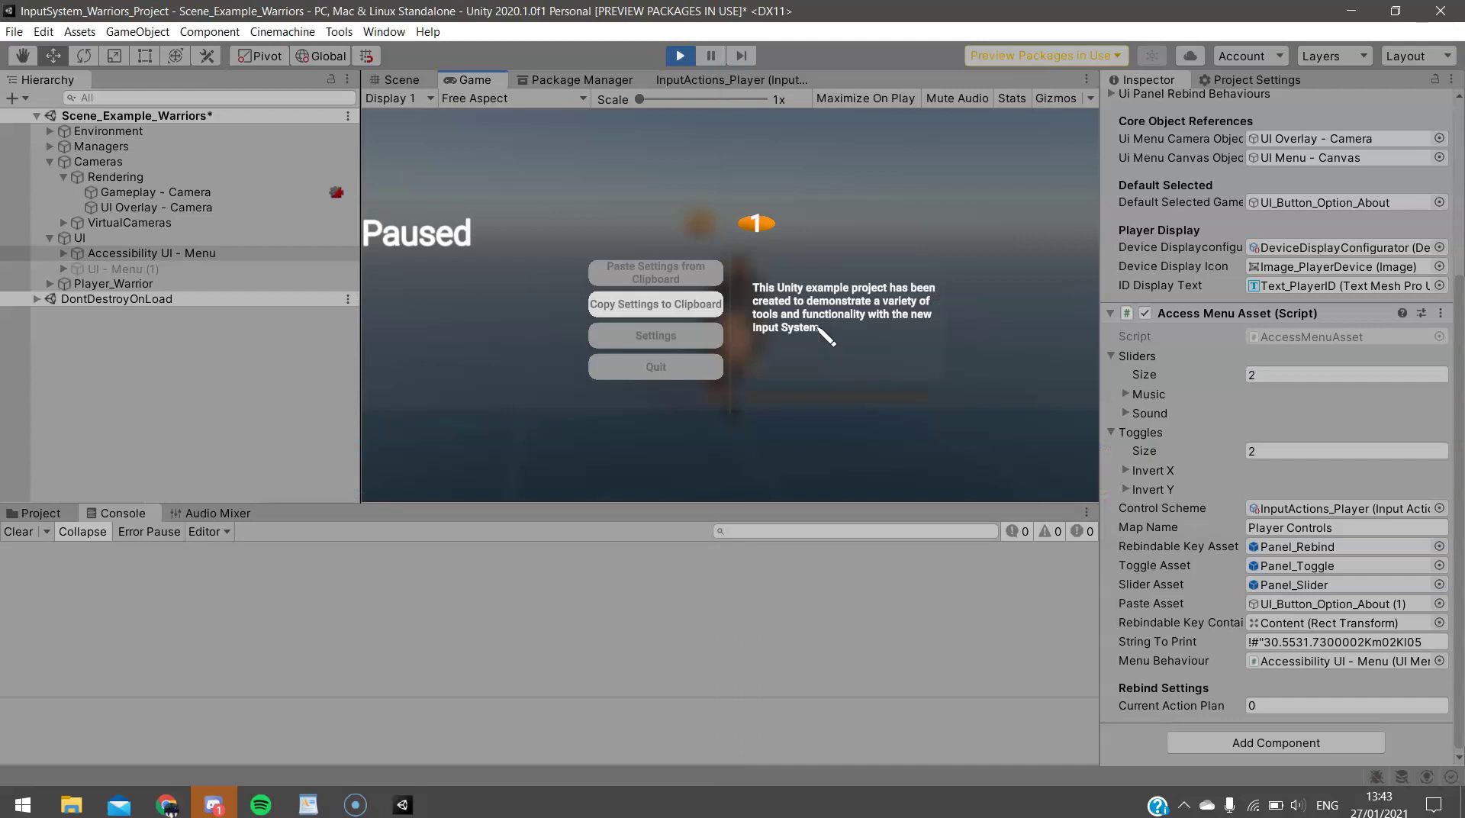
- Revisit the settings string in WordPad, return to Unity, and paste the settings from the clipboard into the paused game
{"action": "key", "text": "alt+Tab"}
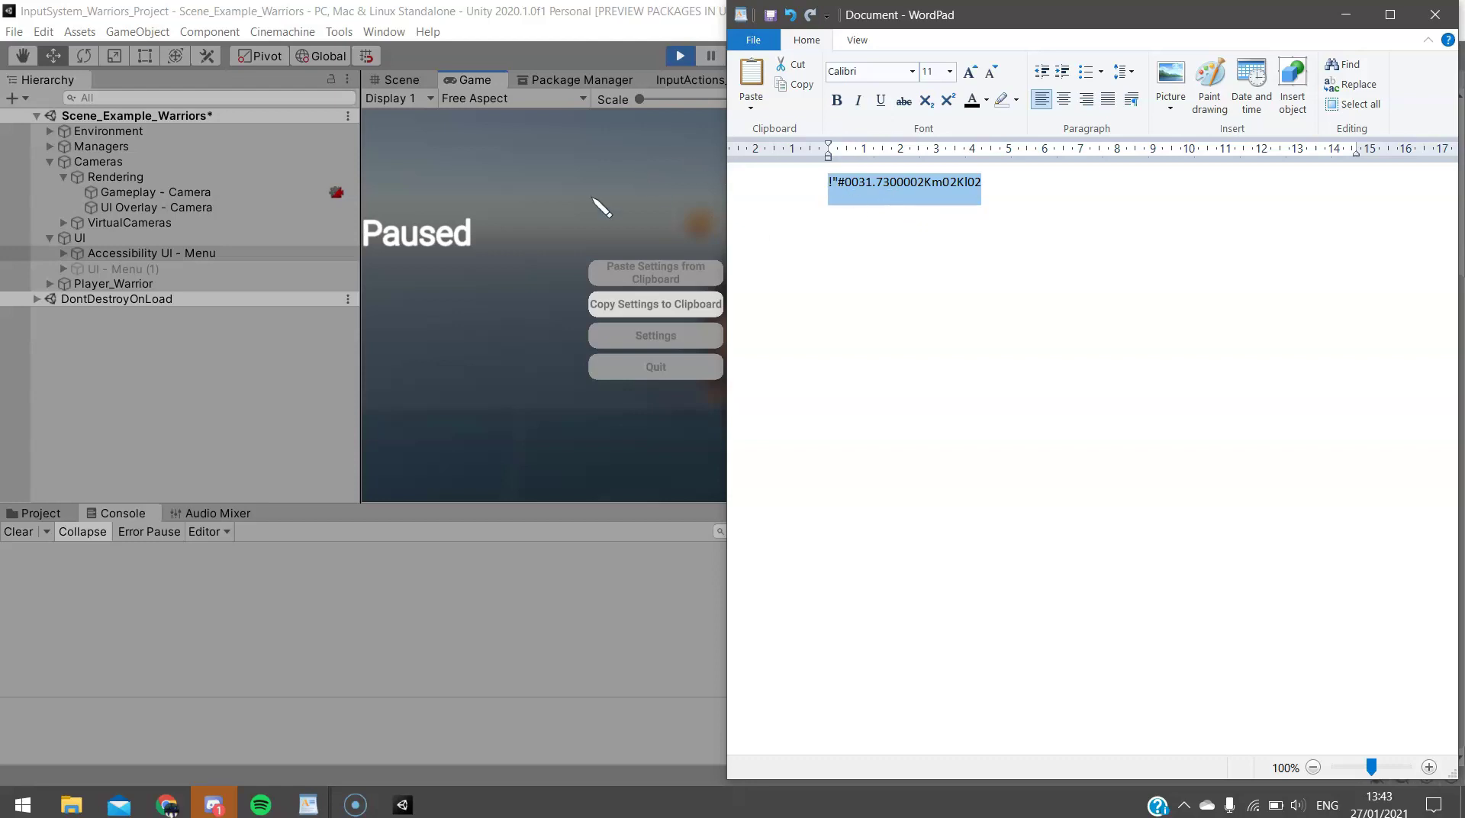
{"action": "left_click", "coordinate": [554, 263]}
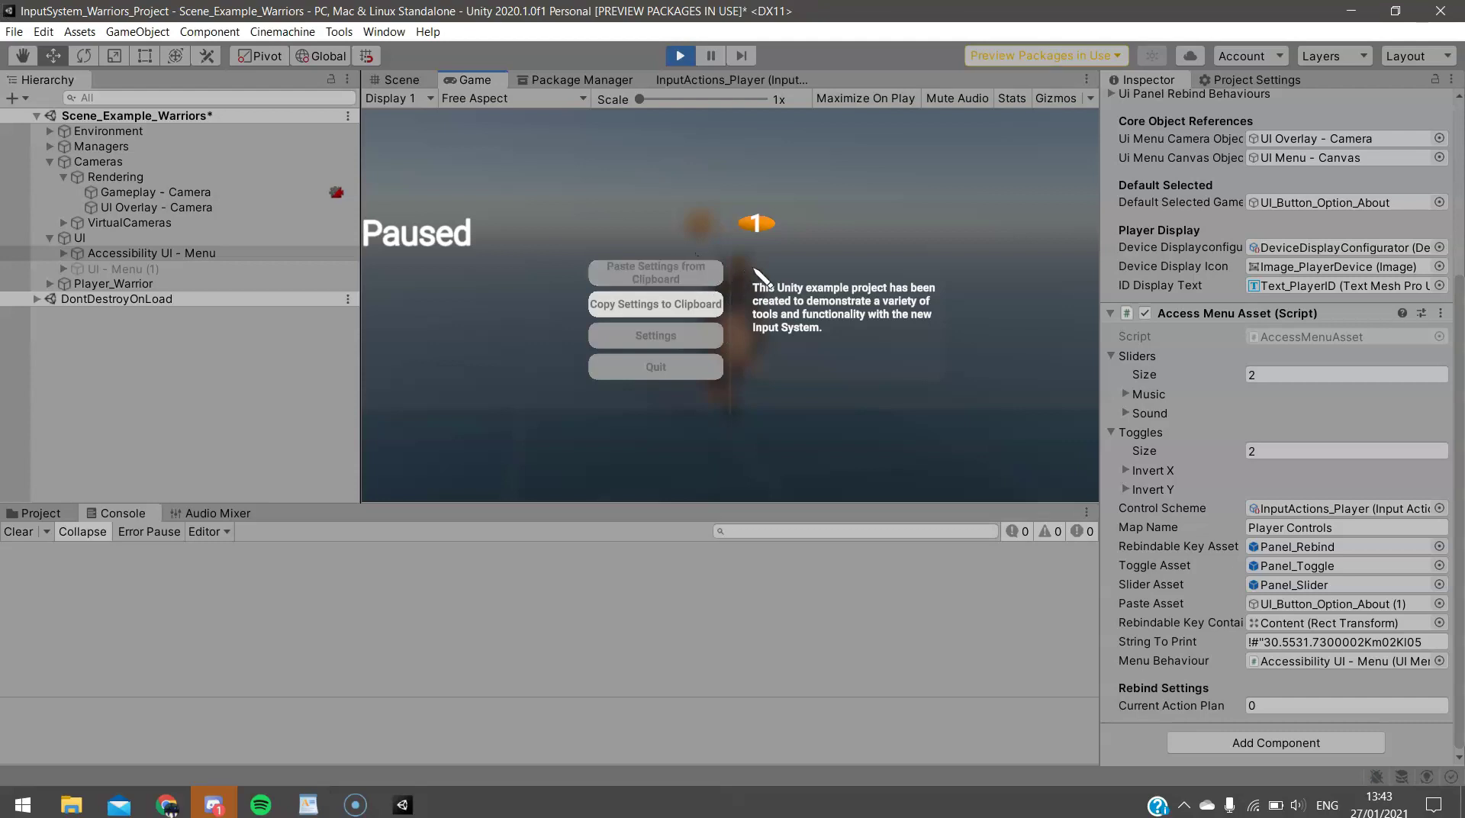
{"action": "left_click", "coordinate": [656, 274]}
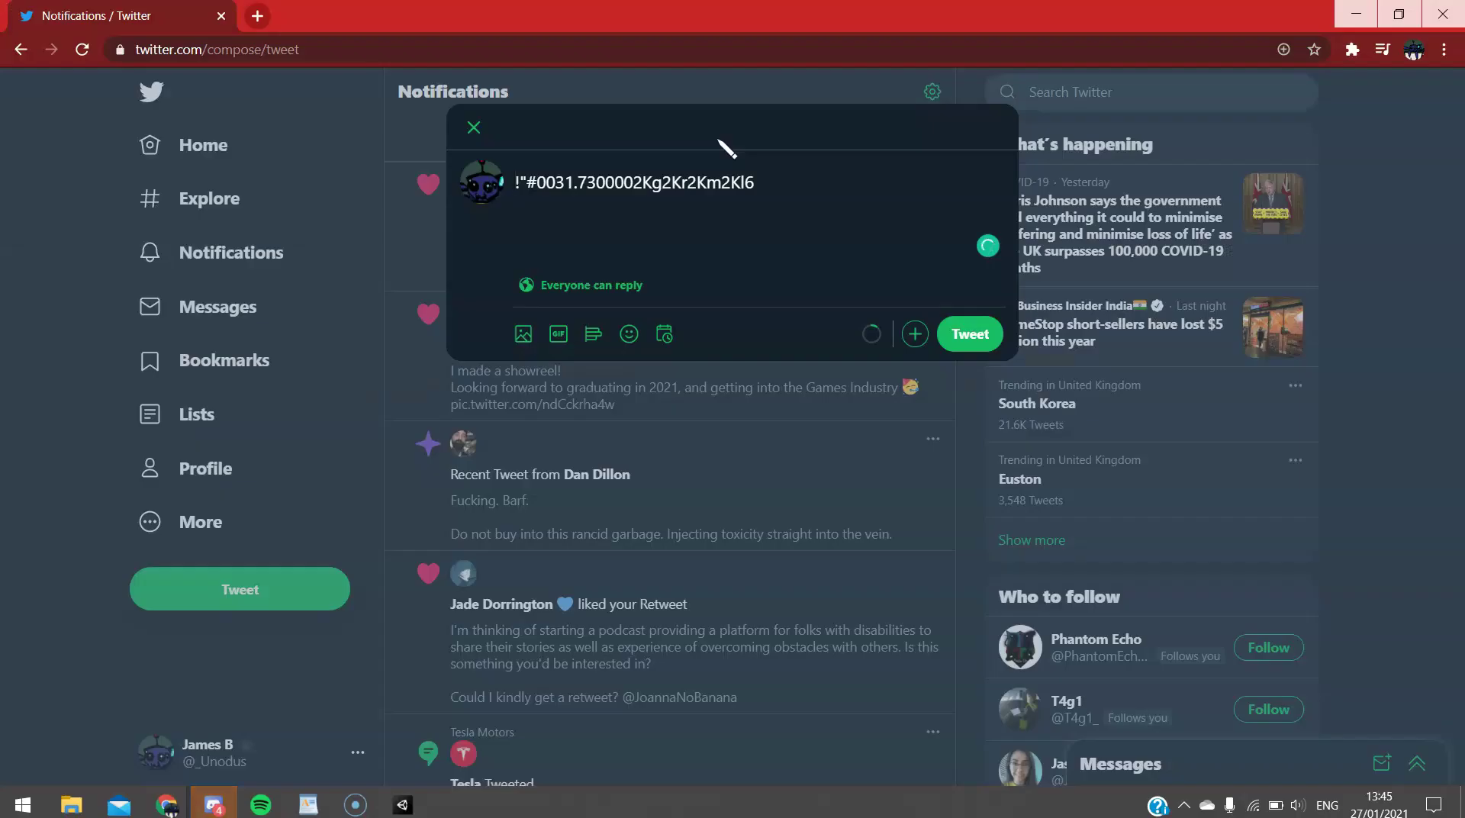
- Add the line "hey, these are my settings for game xxx" above the settings string in the tweet draft
{"action": "key", "text": "Return"}
{"action": "key", "text": "Return"}
{"action": "key", "text": "Up"}
{"action": "type", "text": "hey, thes"}
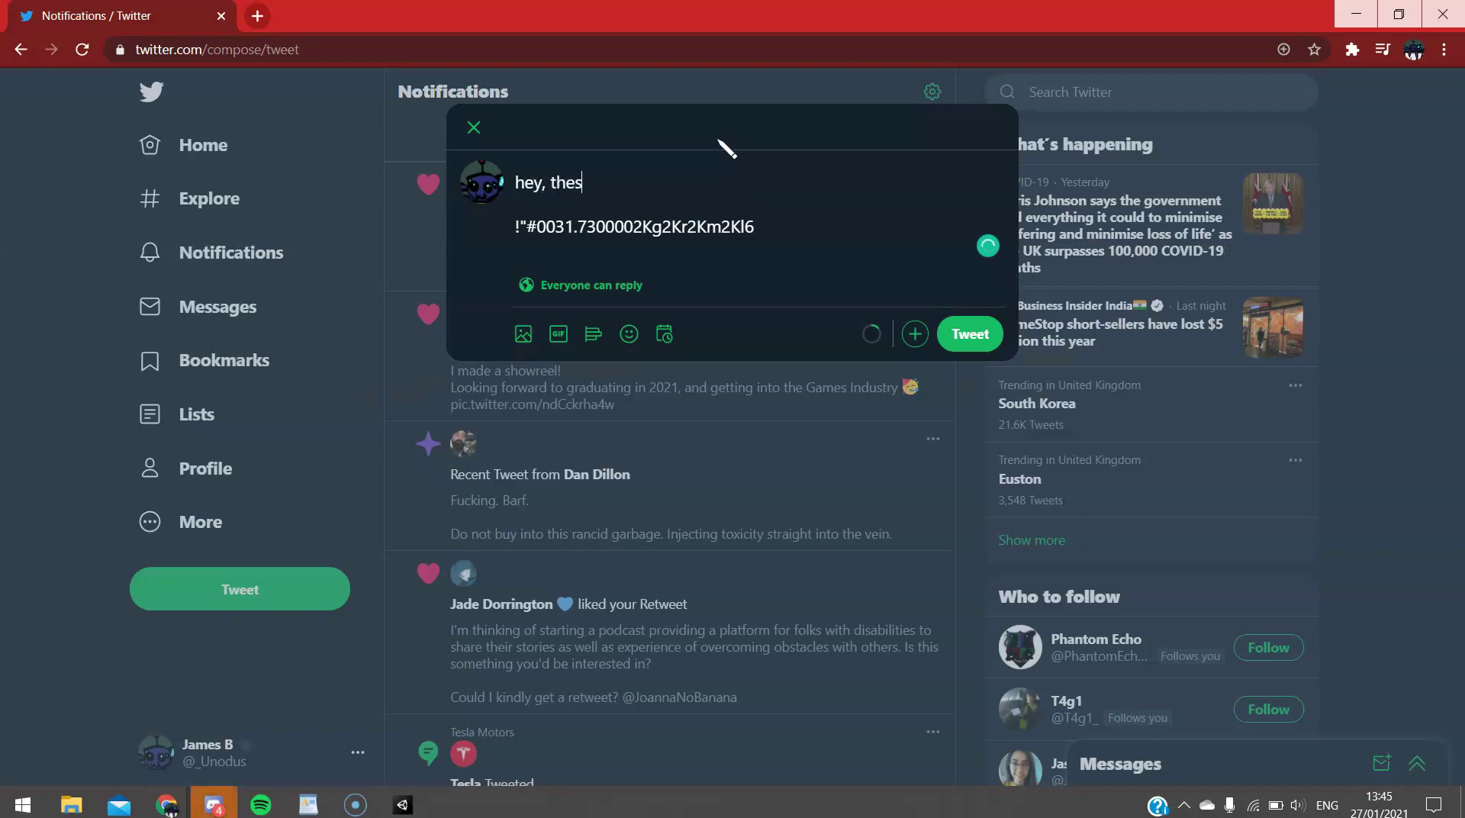
{"action": "type", "text": "e are my settings for game xxx"}
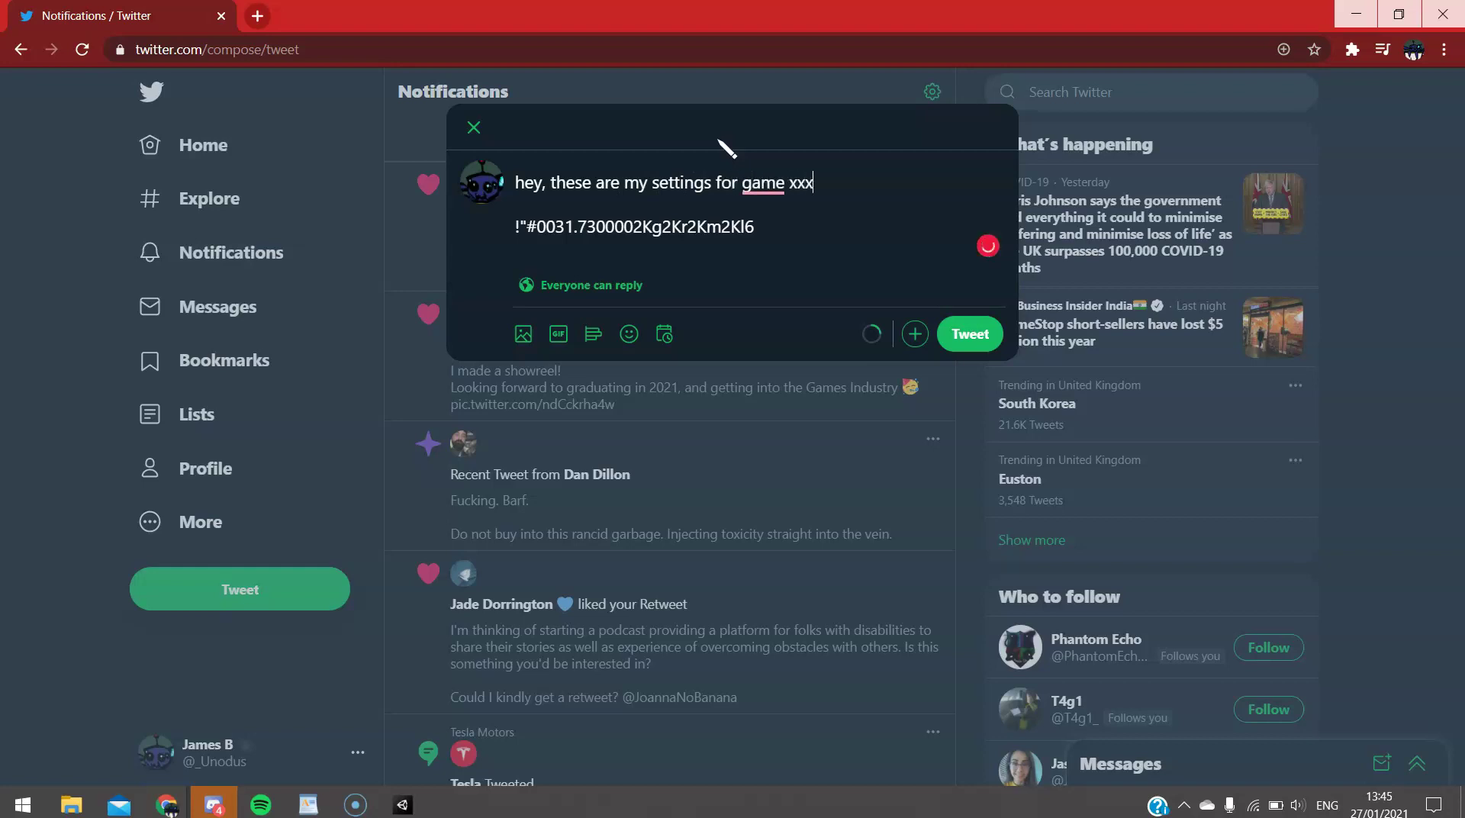
{"action": "key", "text": "Return"}
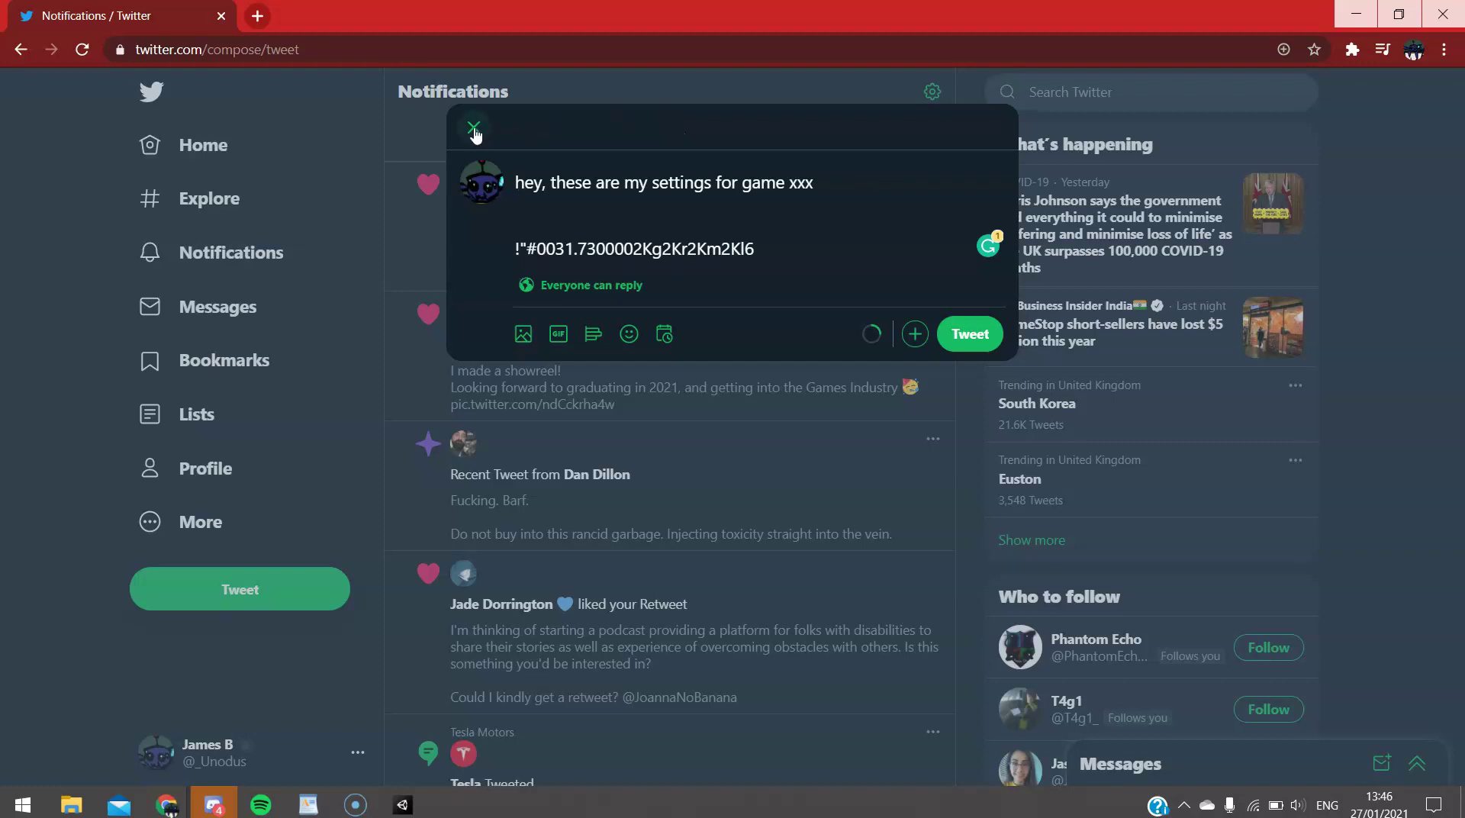
- Discard the tweet draft without saving it and switch back to the paused game in Unity
{"action": "left_click", "coordinate": [474, 127]}
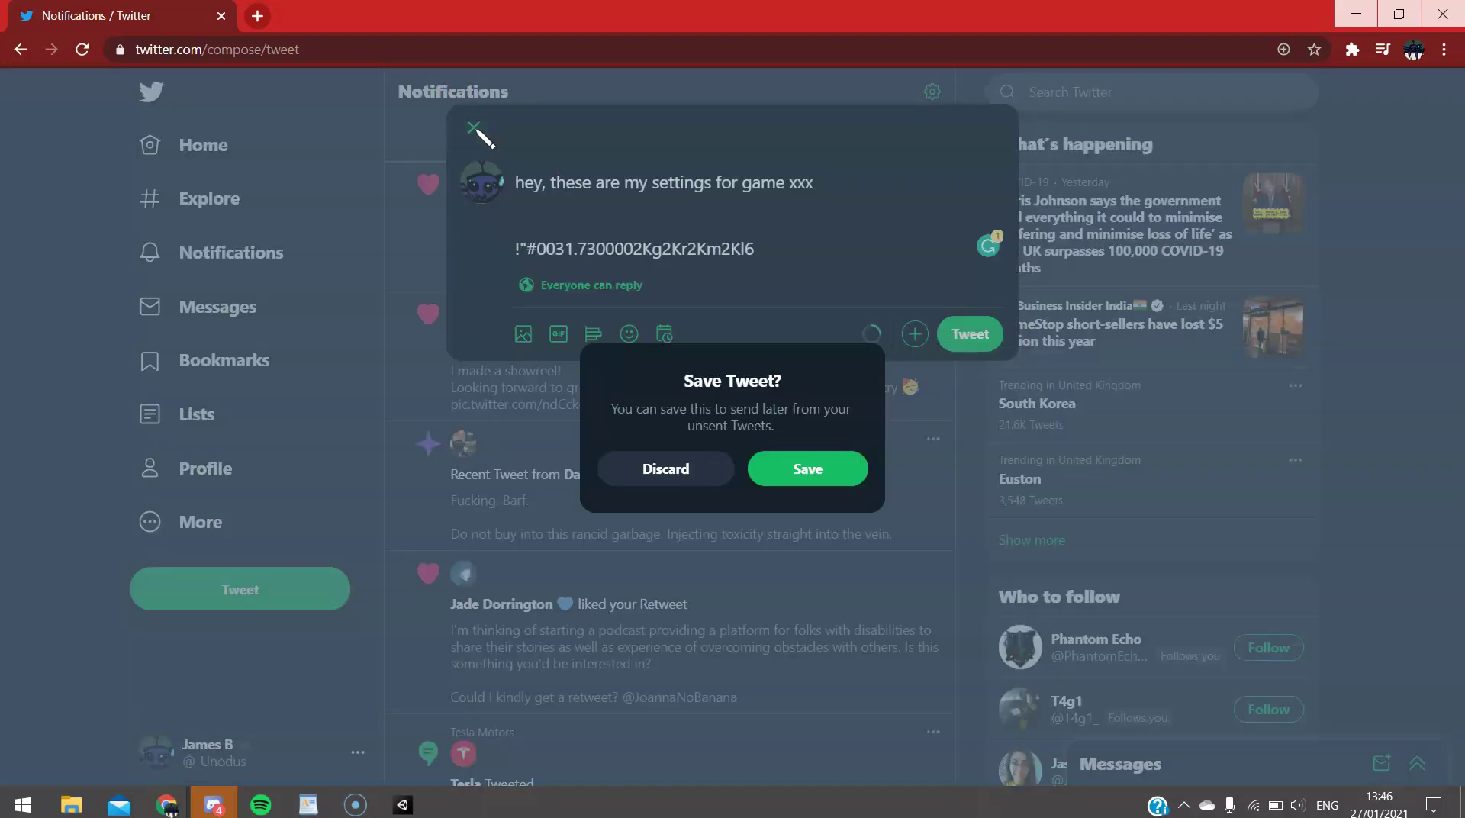
{"action": "left_click", "coordinate": [665, 468]}
{"action": "key", "text": "alt+Tab"}
{"action": "key", "text": "alt+Tab"}
{"action": "key", "text": "Tab"}
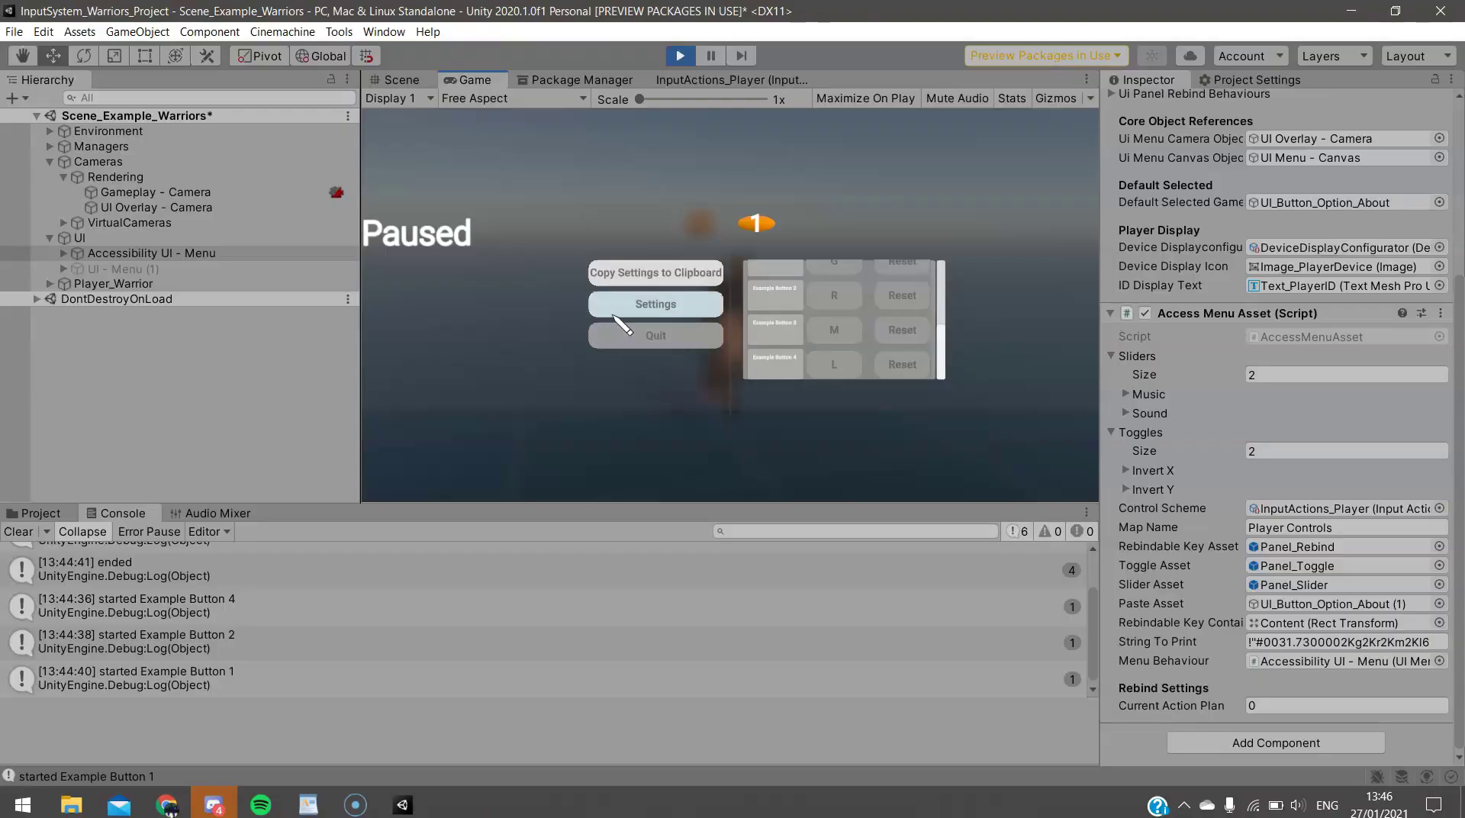
- Resume the game and test the warrior's movement in all four directions
{"action": "key", "text": "Escape"}
{"action": "key", "text": "w"}
{"action": "key", "text": "a"}
{"action": "key", "text": "s"}
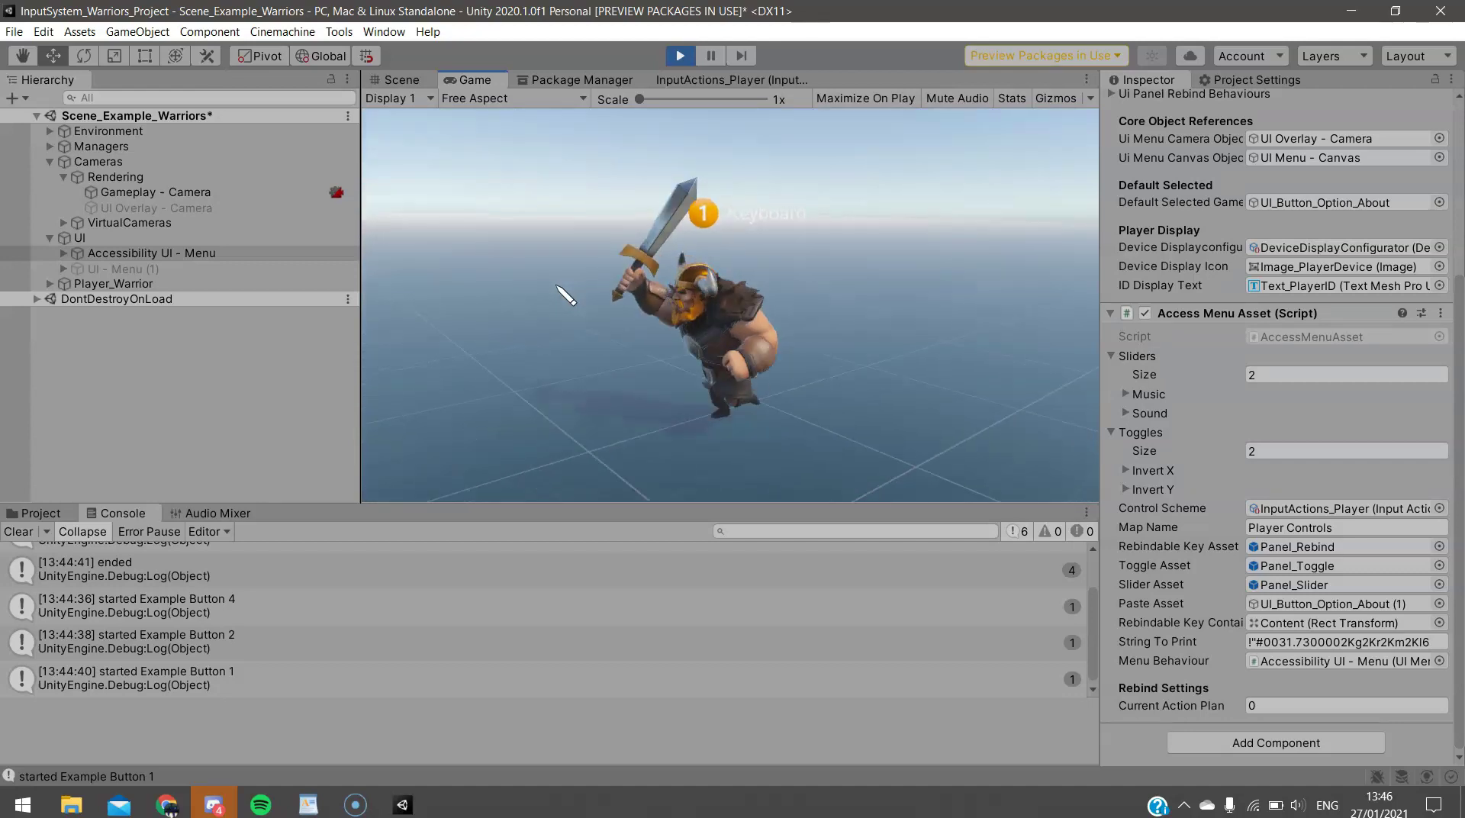
{"action": "key", "text": "d"}
{"action": "key", "text": "w"}
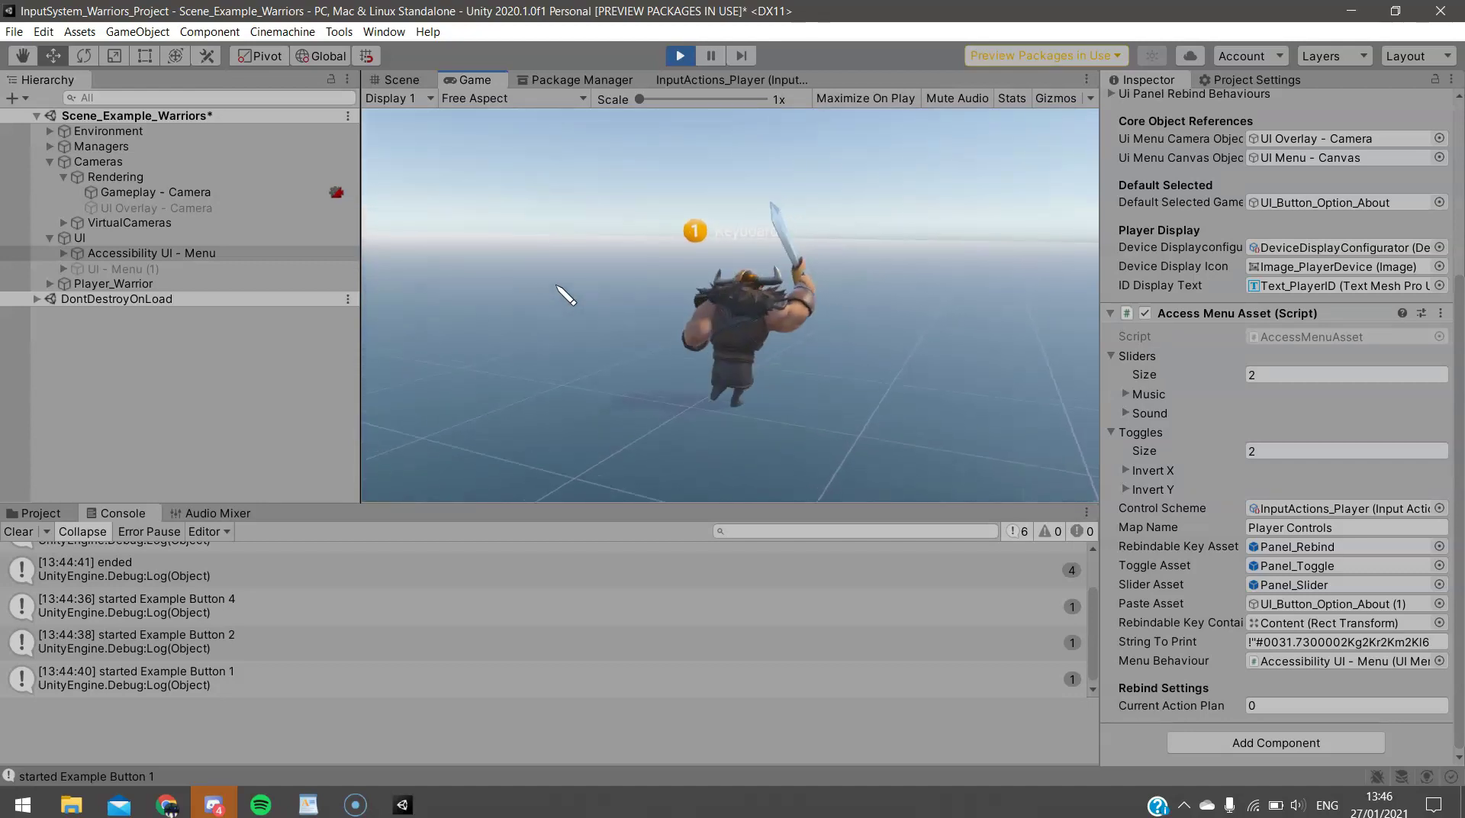